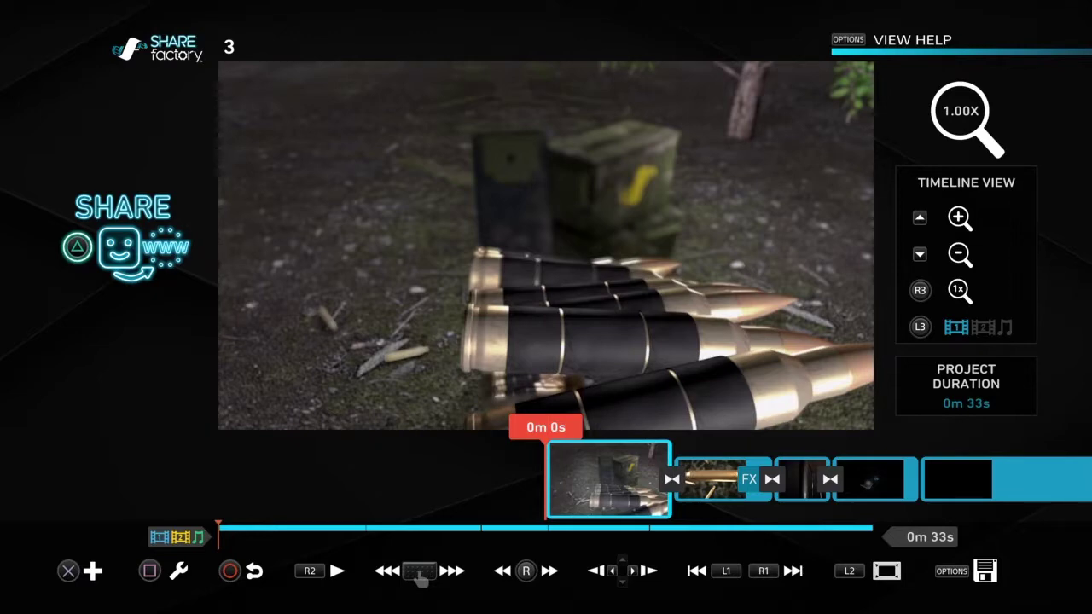
Preview the project through to the last clip, then rewind to the start
key("Right")
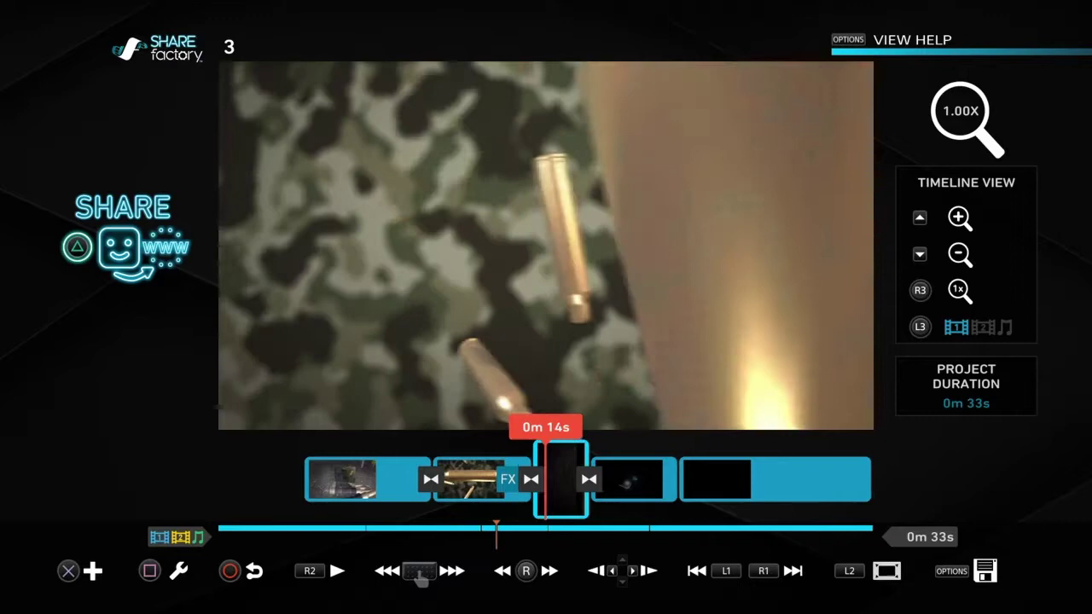
key("Right")
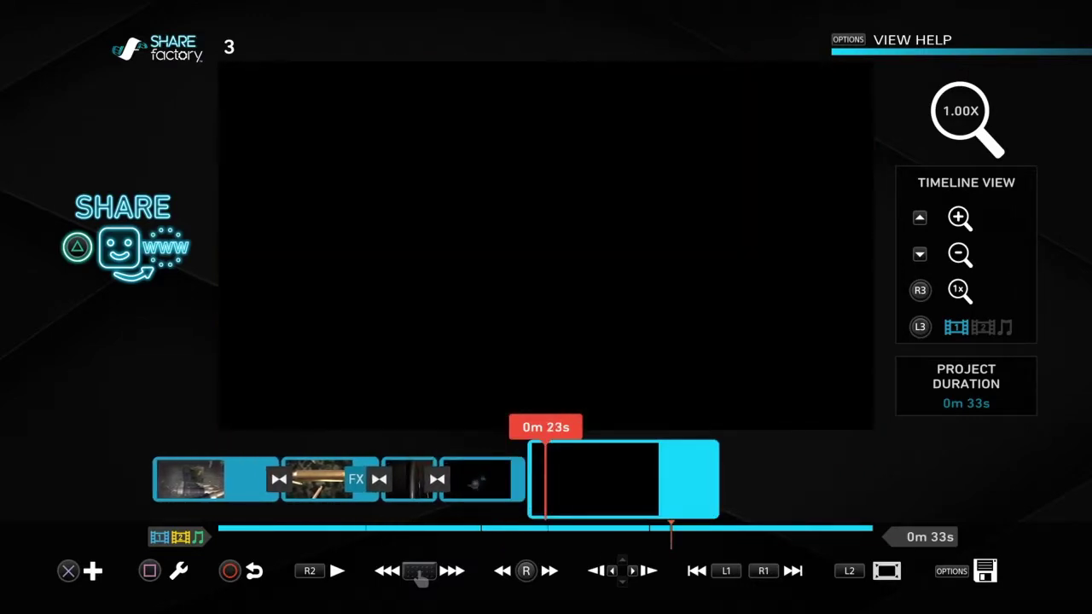
key("Right")
key("Left")
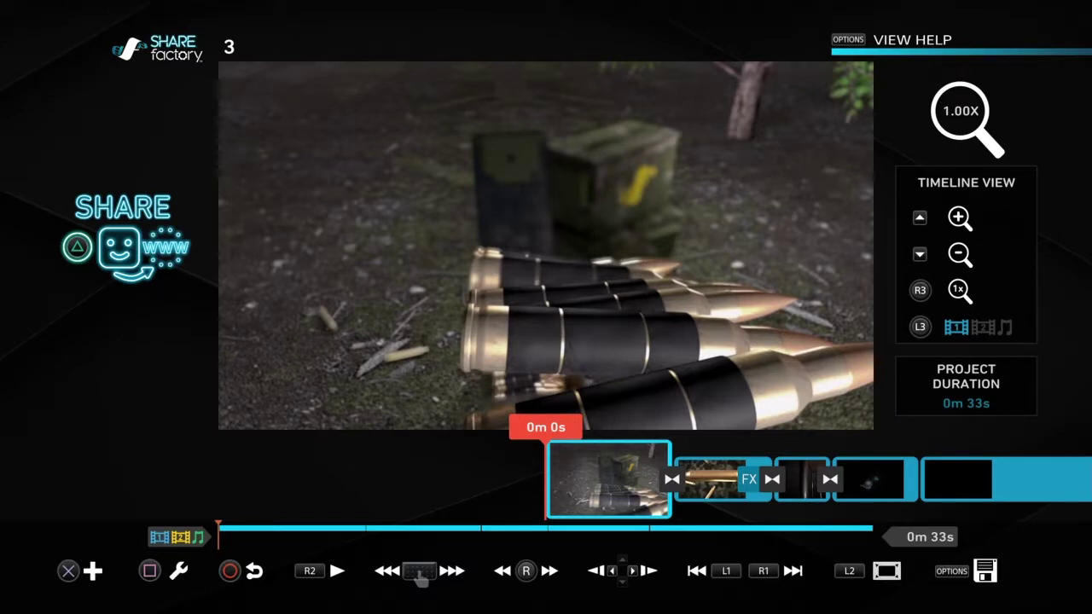
Browse the first clip's editing tools, including overlay and speed options, then close the menu
key("Return")
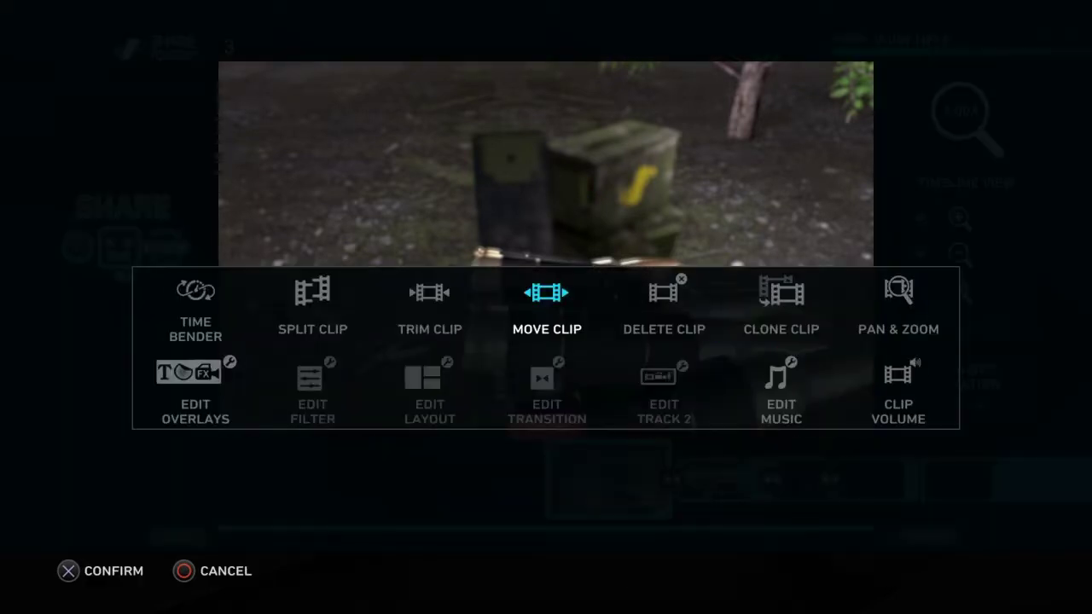
key("Left")
key("Left")
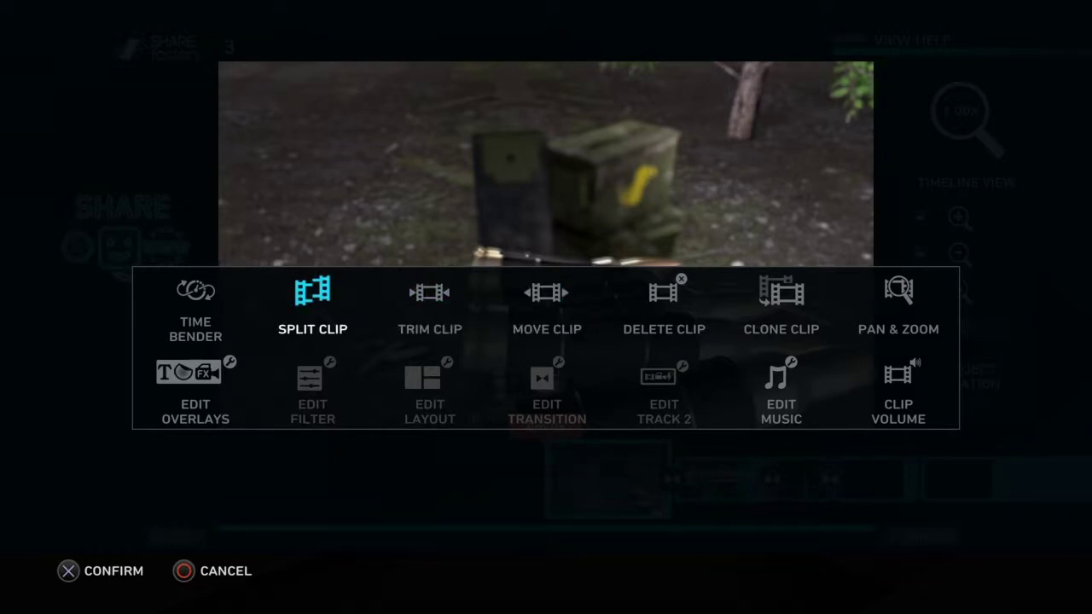
key("Right")
key("Right")
key("Right")
key("Right")
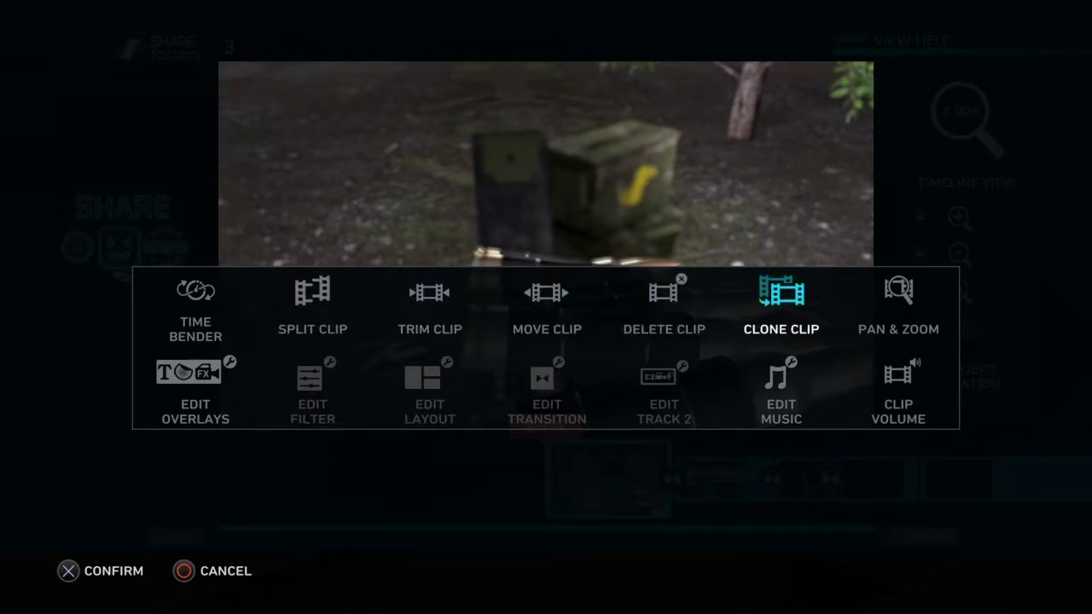
key("Right")
key("Down")
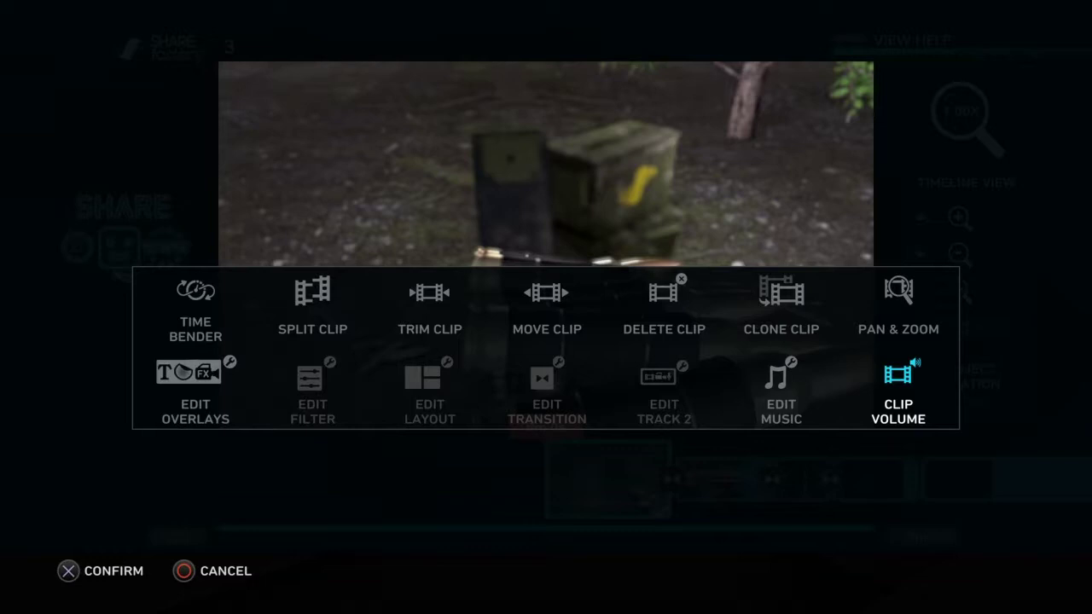
key("Left")
key("Right")
key("Right")
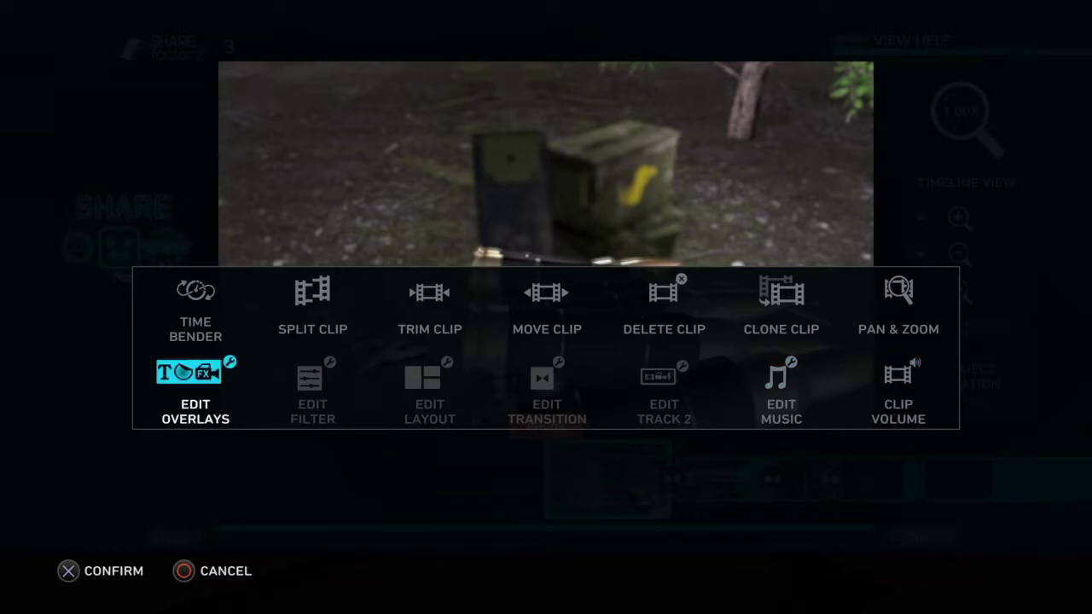
key("Up")
key("Escape")
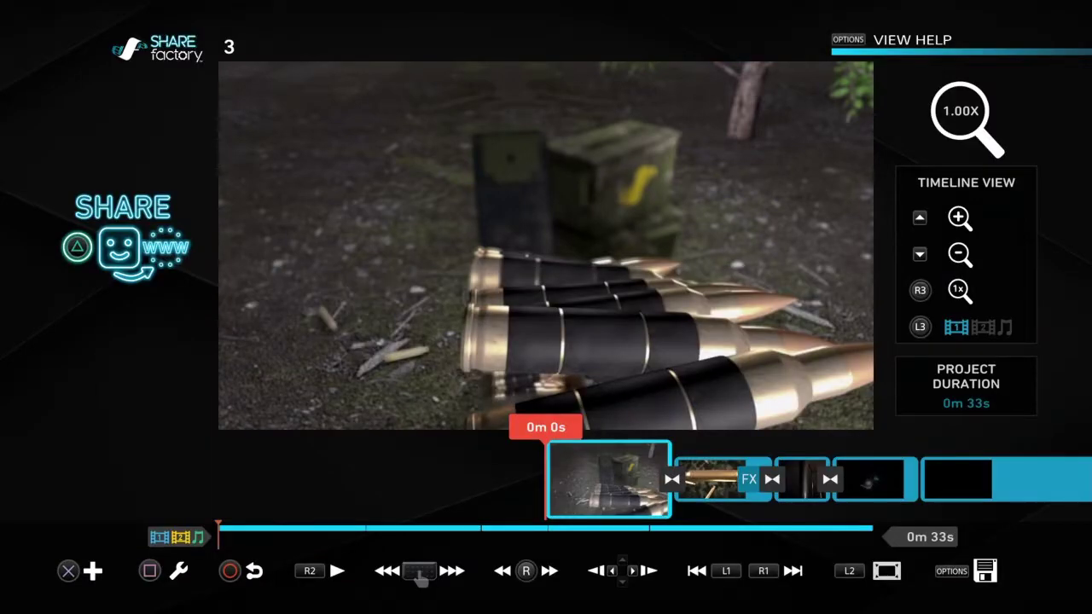
Reopen the first clip's edit menu and highlight Split Clip
key("Return")
key("Left")
key("Left")
key("Left")
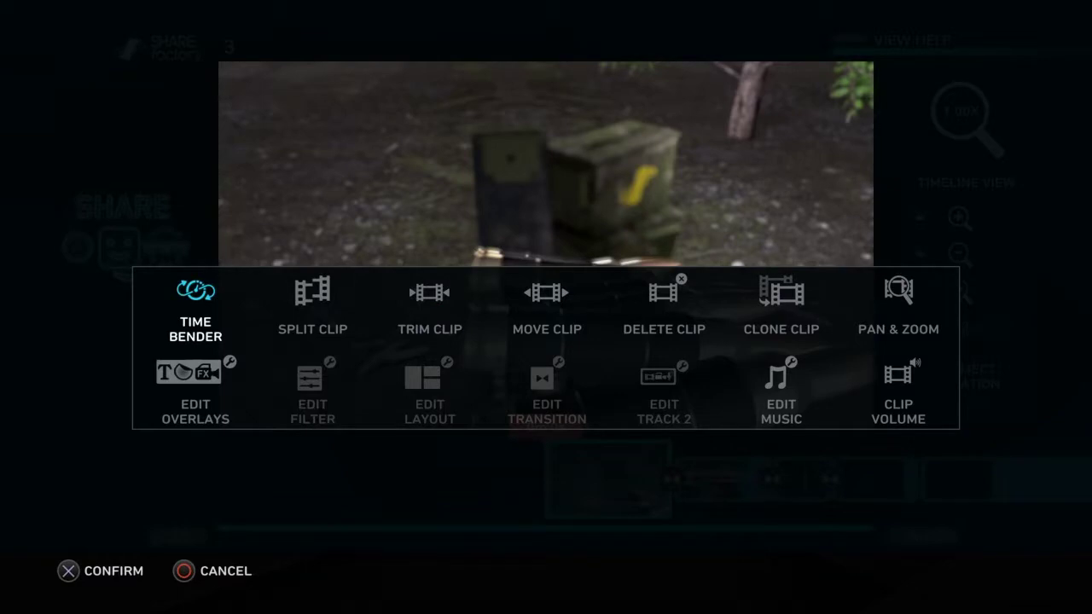
key("Right")
key("Right")
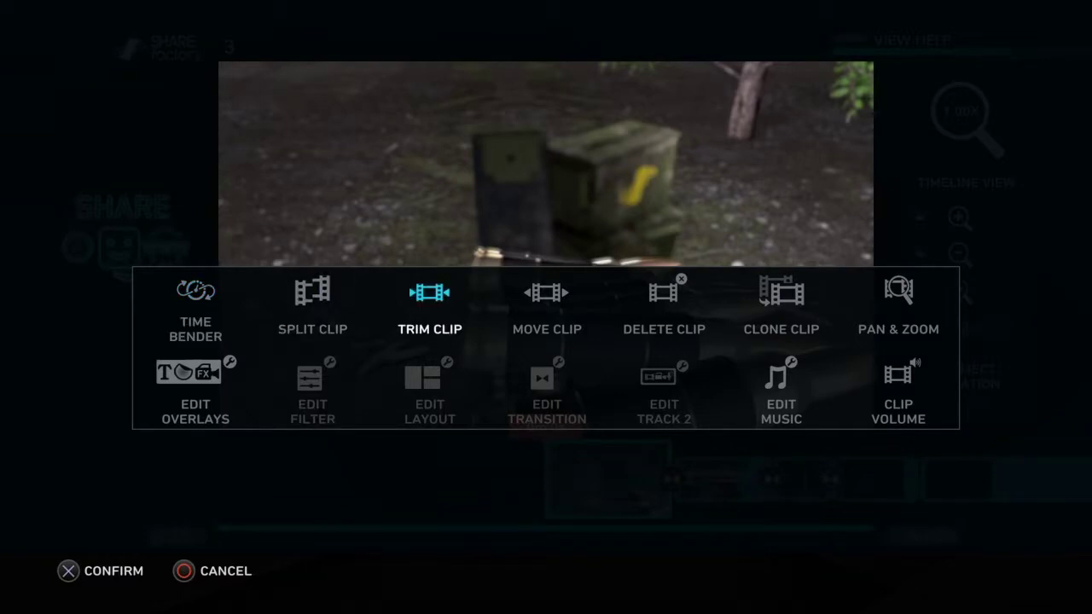
key("Right")
key("Right")
key("Left")
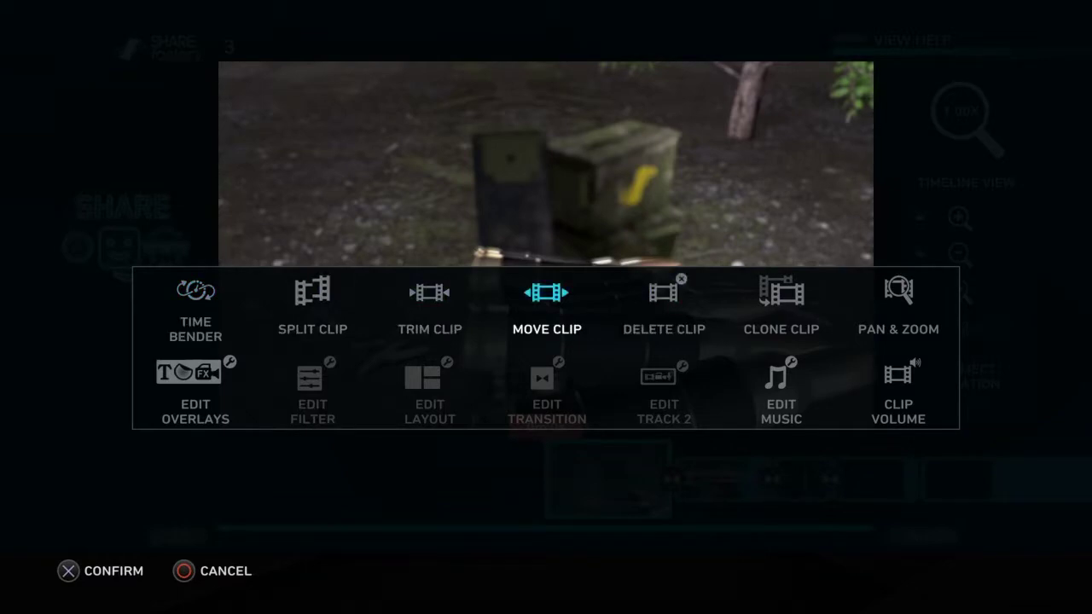
key("Left")
key("Left")
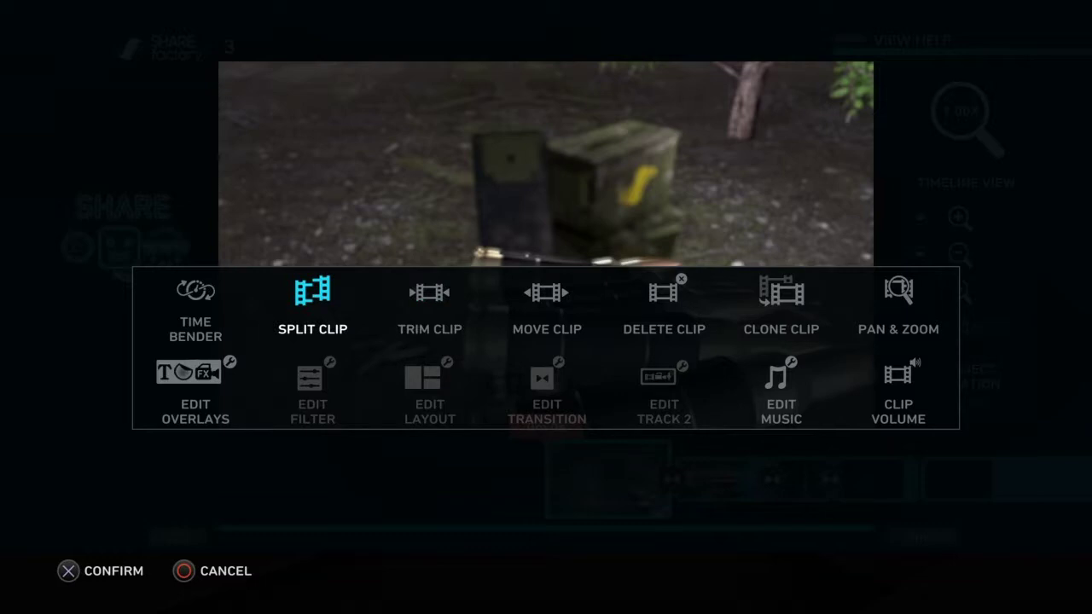
Split the first clip at about 0m 5s and return to the timeline
key("Return")
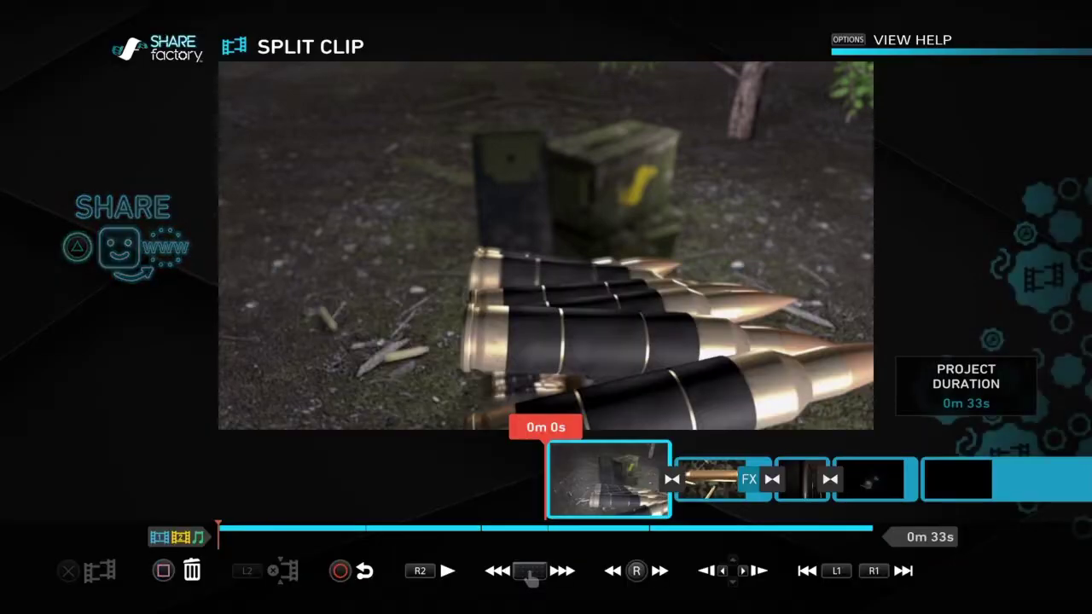
key("Right")
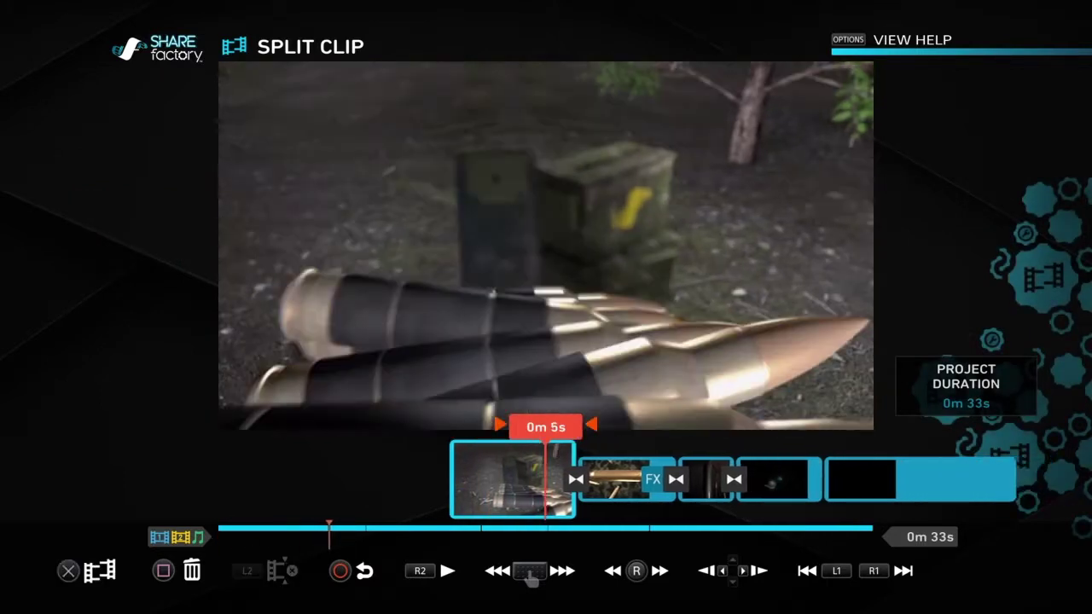
key("Return")
key("Return")
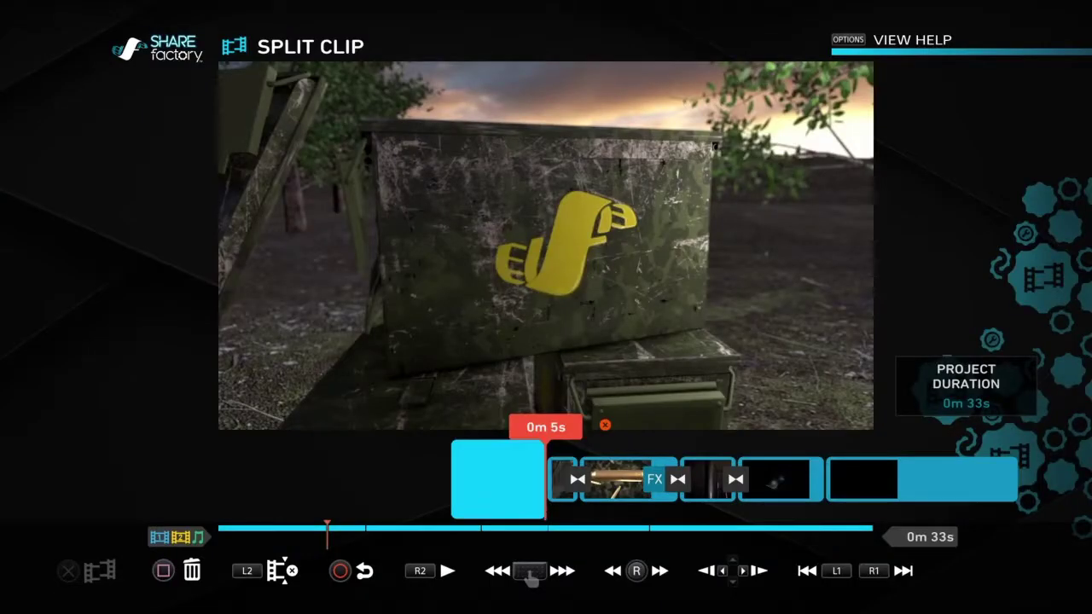
key("Right")
key("Right")
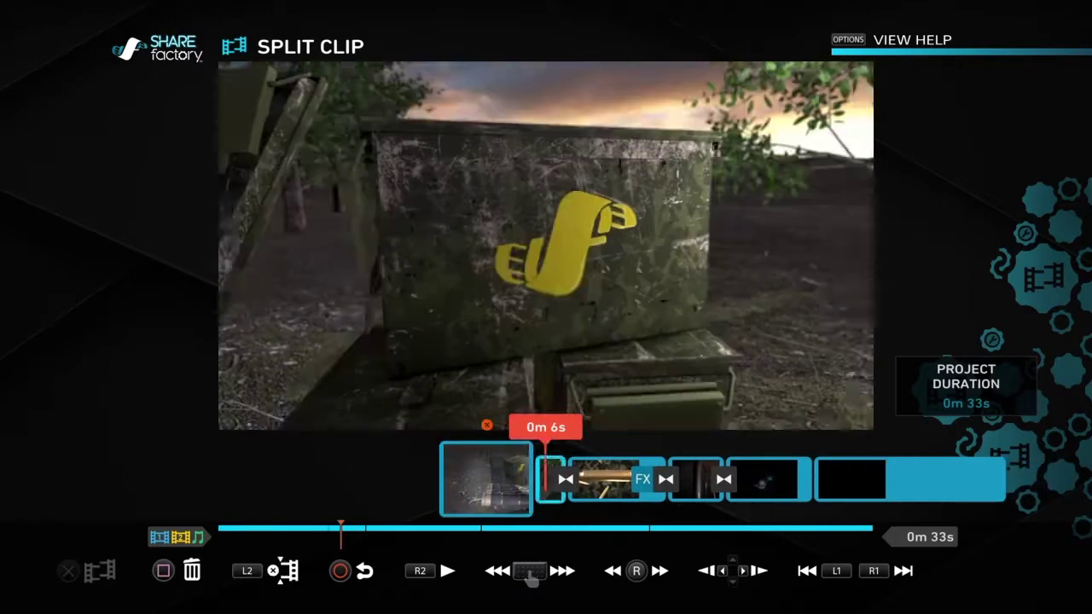
key("Escape")
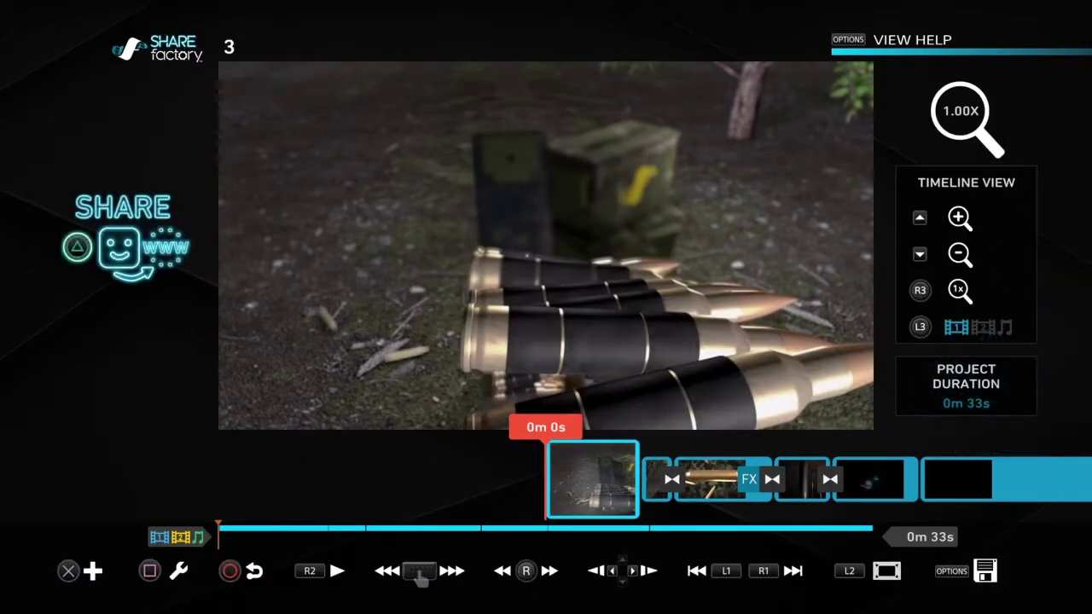
Try Move Clip, shifting the clip later with R1, then applying it back at 0m 0s
key("Return")
key("Right")
key("Right")
key("Return")
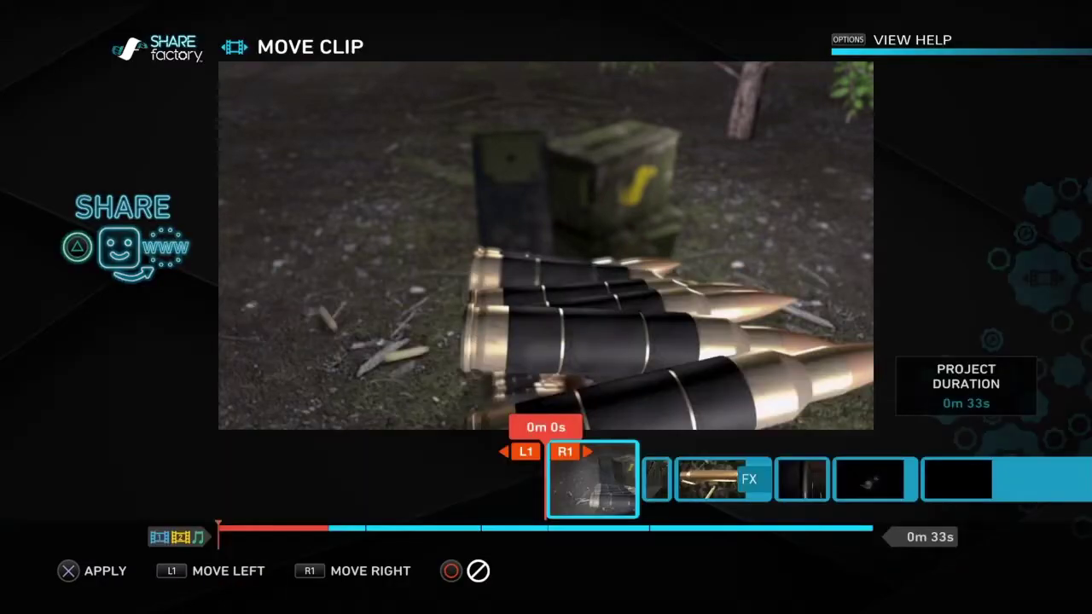
key("R1")
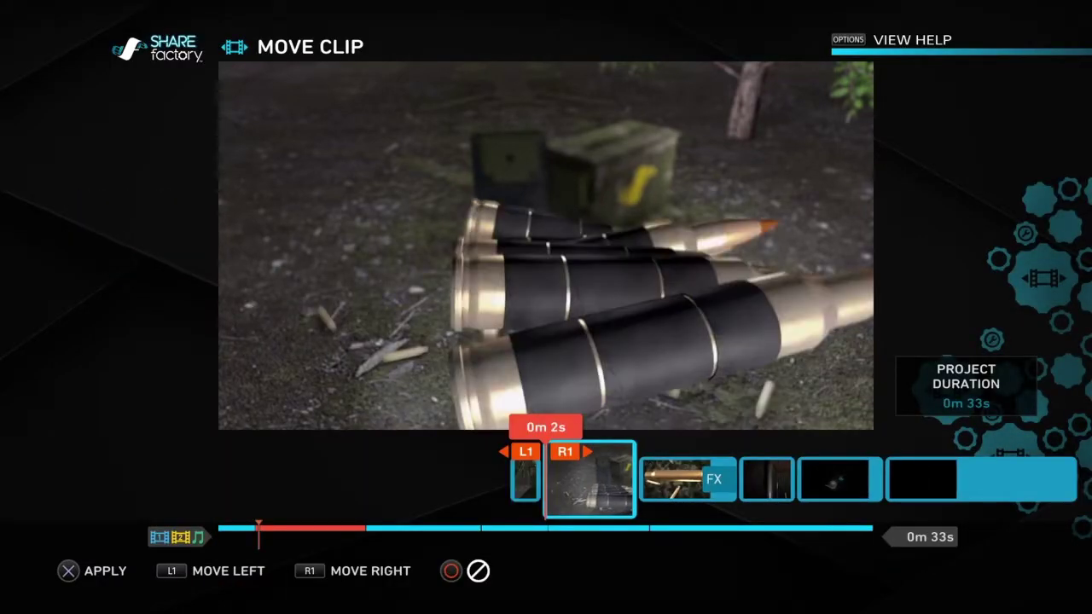
key("R1")
key("L1")
key("L1")
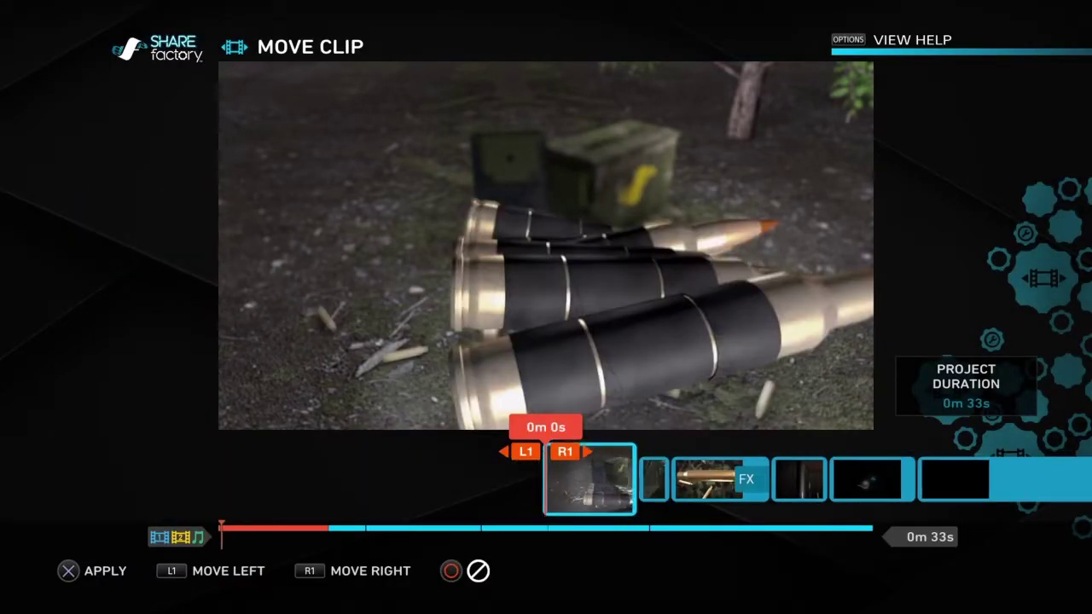
key("Return")
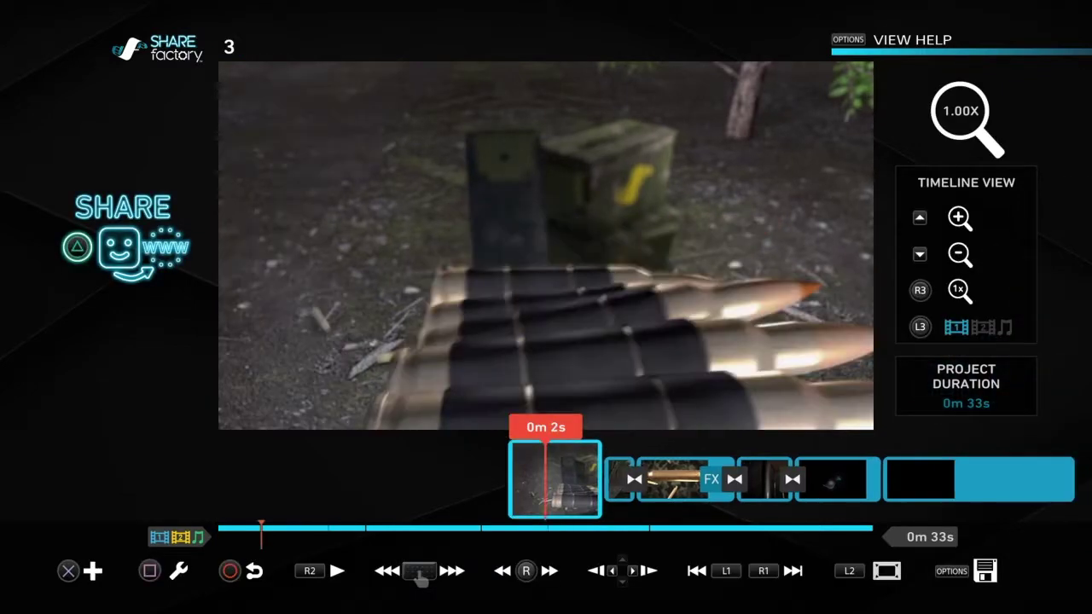
key("Return")
Check the clip's Clip Volume setting at 0% and close it
key("Right")
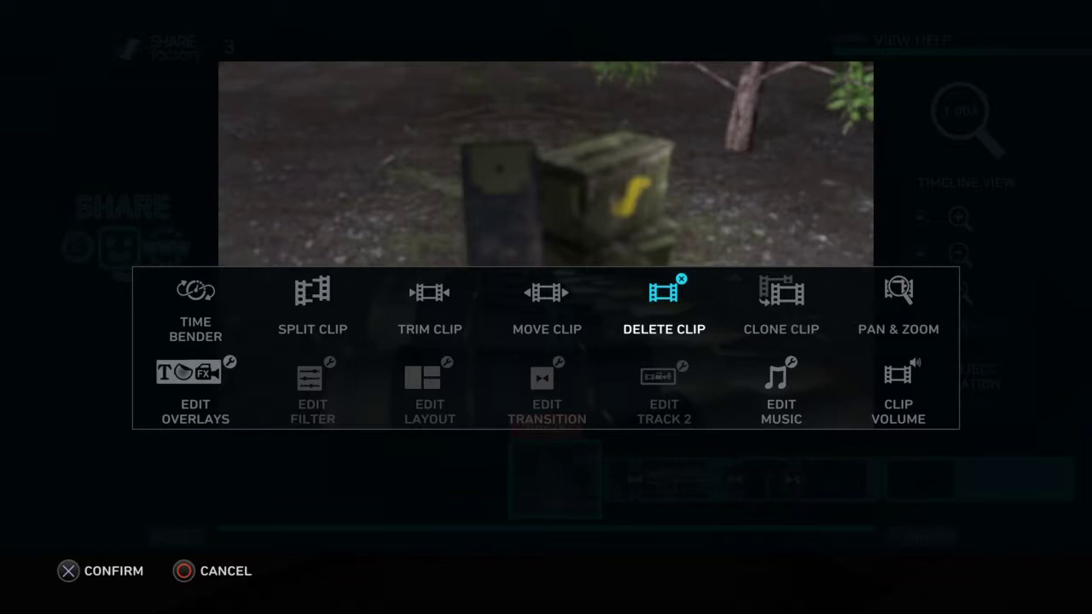
key("Right")
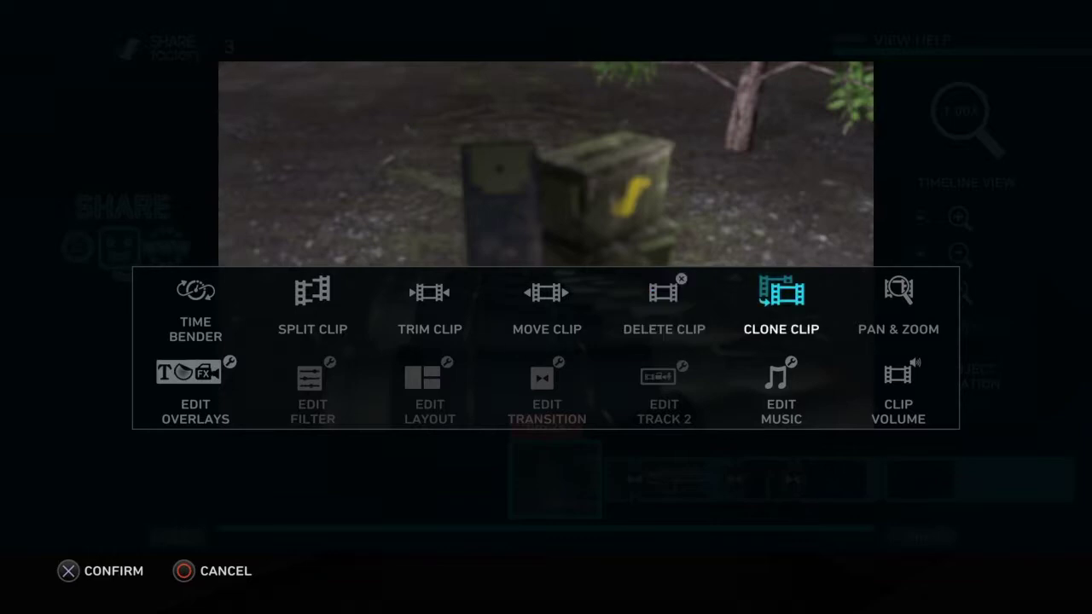
key("Down")
key("Right")
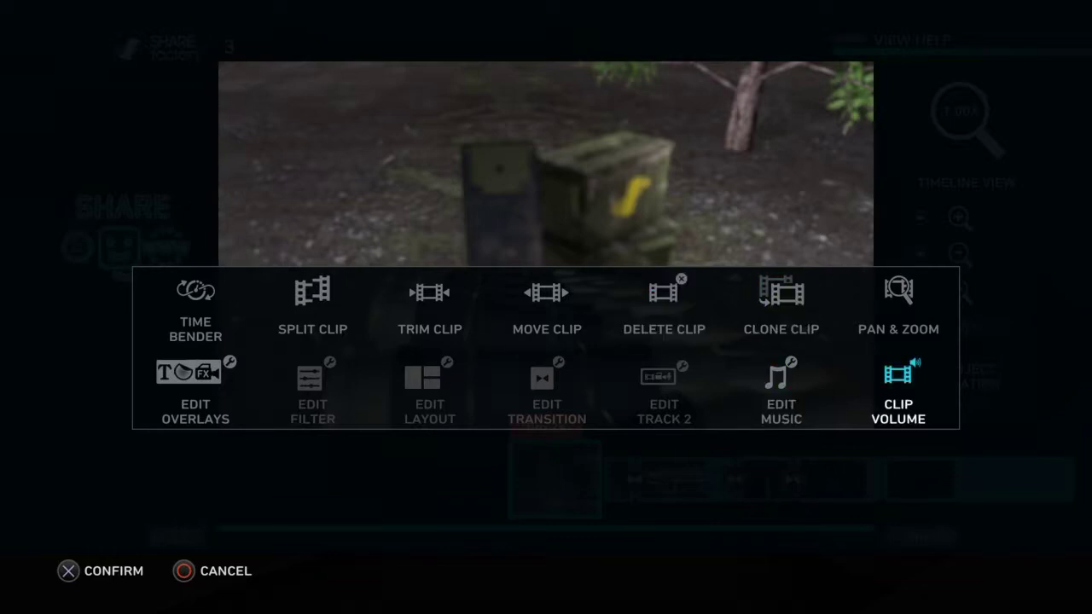
key("Return")
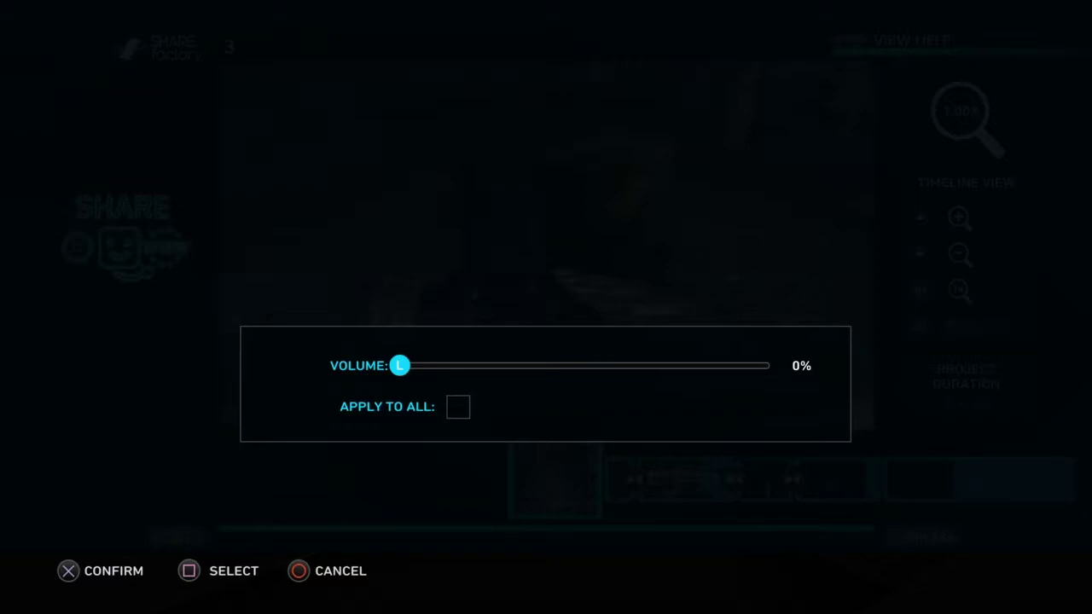
key("Return")
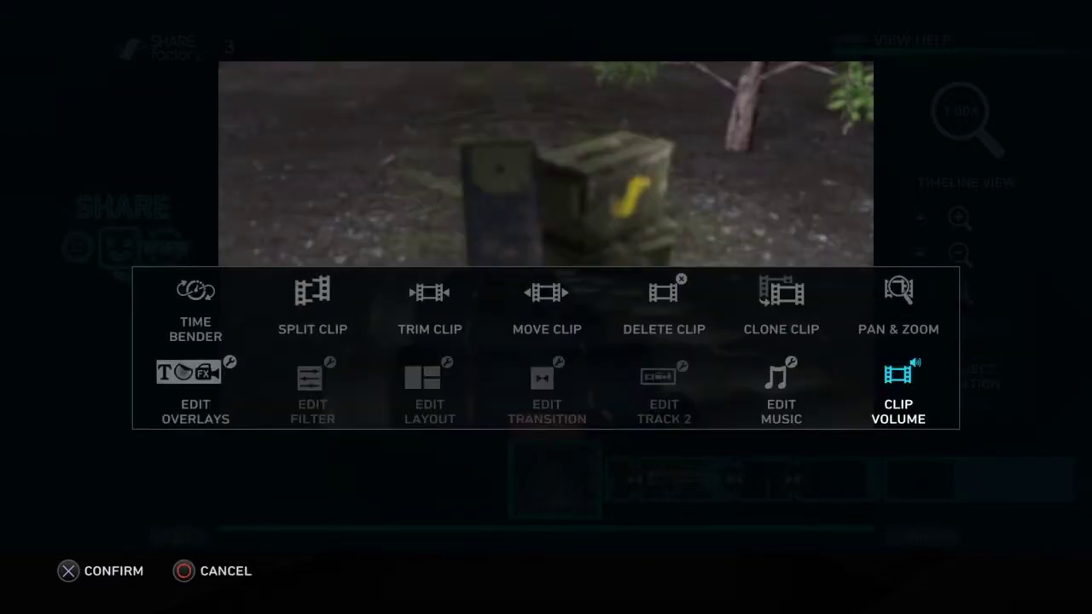
Leave the clip edit menu and open the Add menu, heading toward overlays
key("Left")
key("Left")
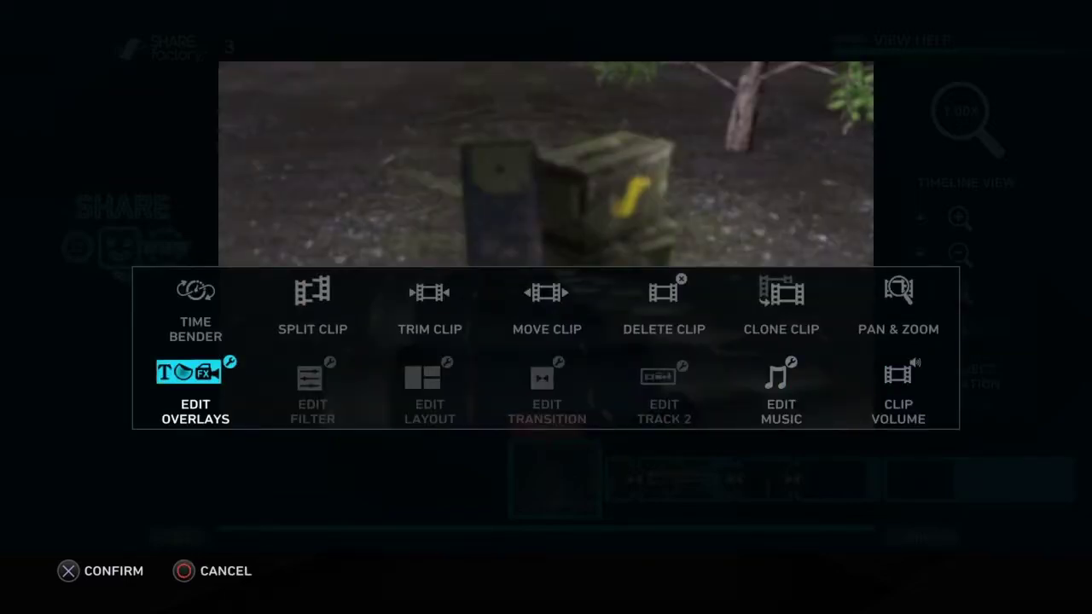
key("Escape")
key("Return")
key("Down")
key("Left")
key("Left")
key("Return")
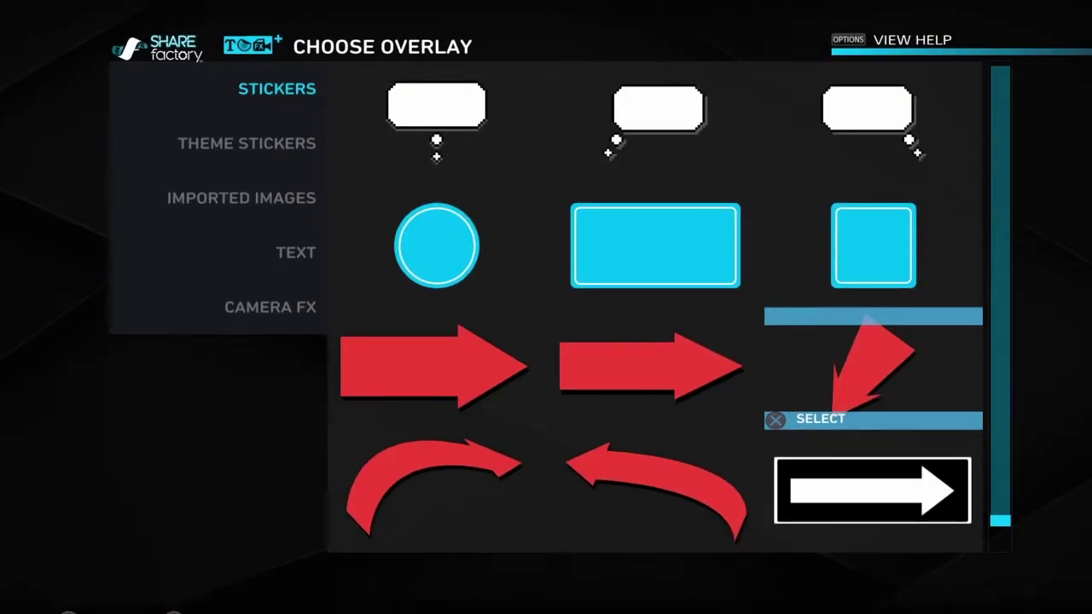
key("Down")
key("Down")
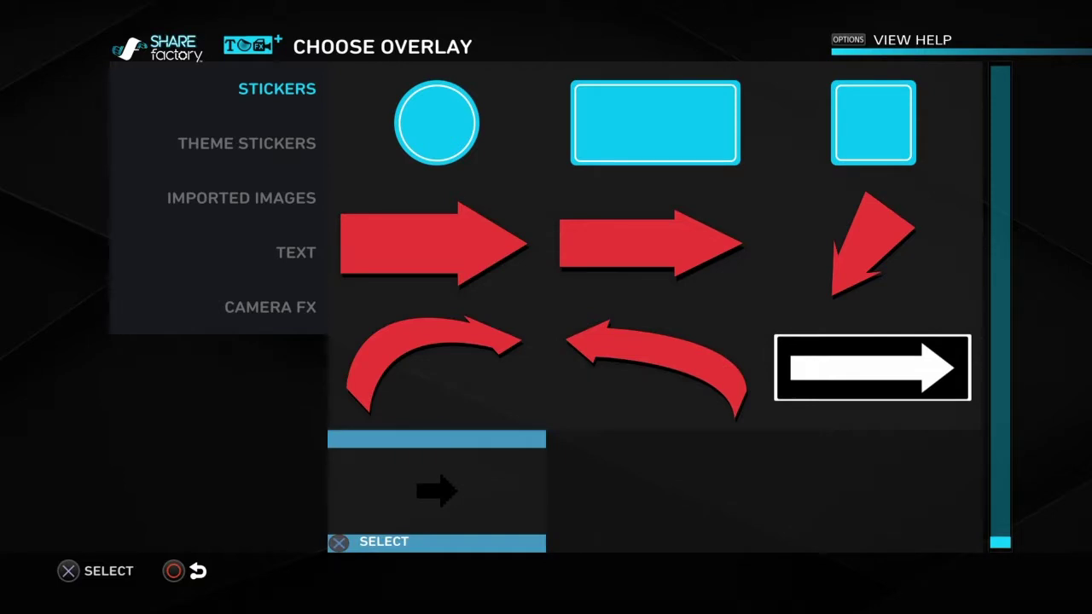
key("Up")
key("Up")
key("Left")
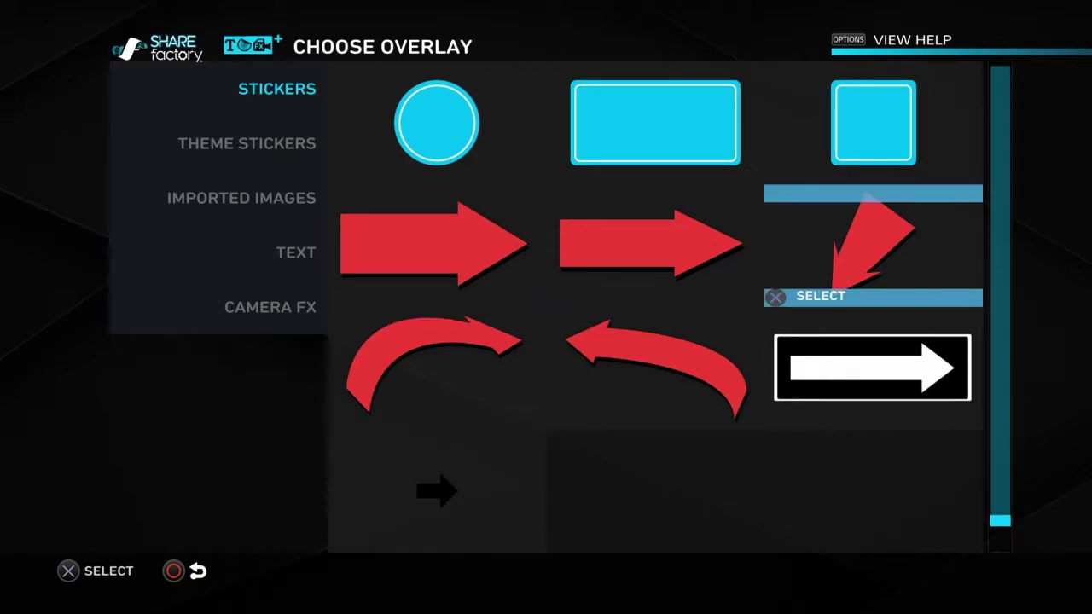
key("Up")
key("Left")
key("Left")
key("Up")
key("Right")
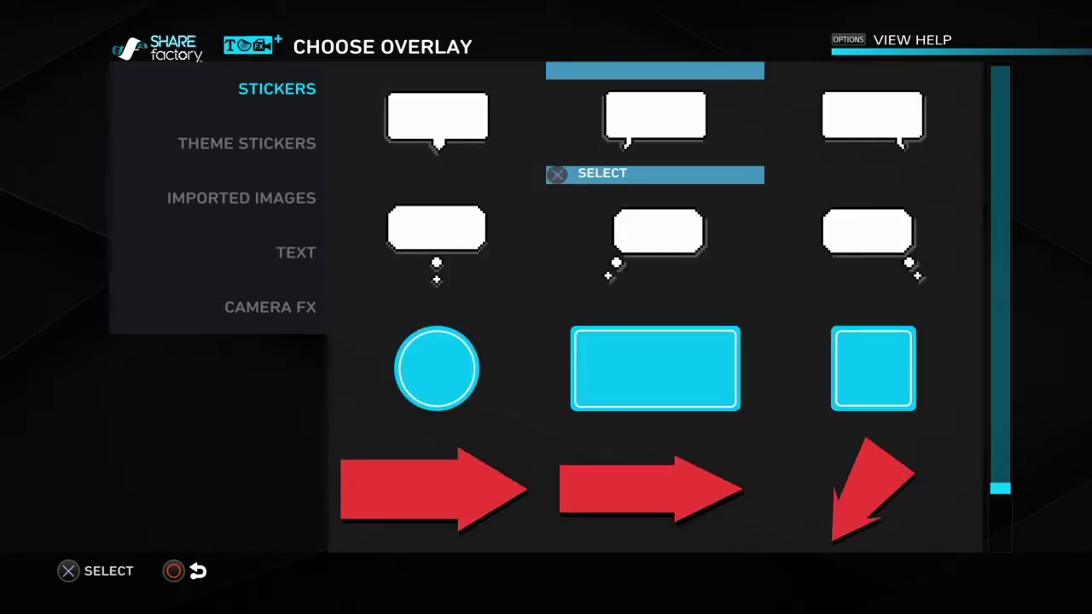
key("Right")
key("Up")
key("Left")
key("Left")
key("Up")
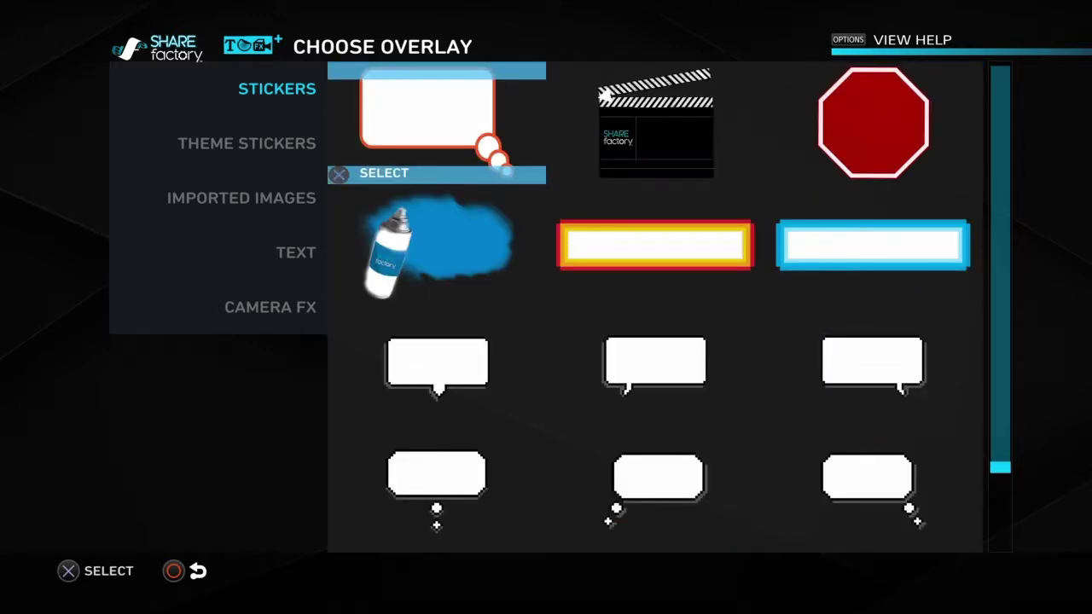
key("Right")
key("Right")
key("Up")
key("Up")
key("Up")
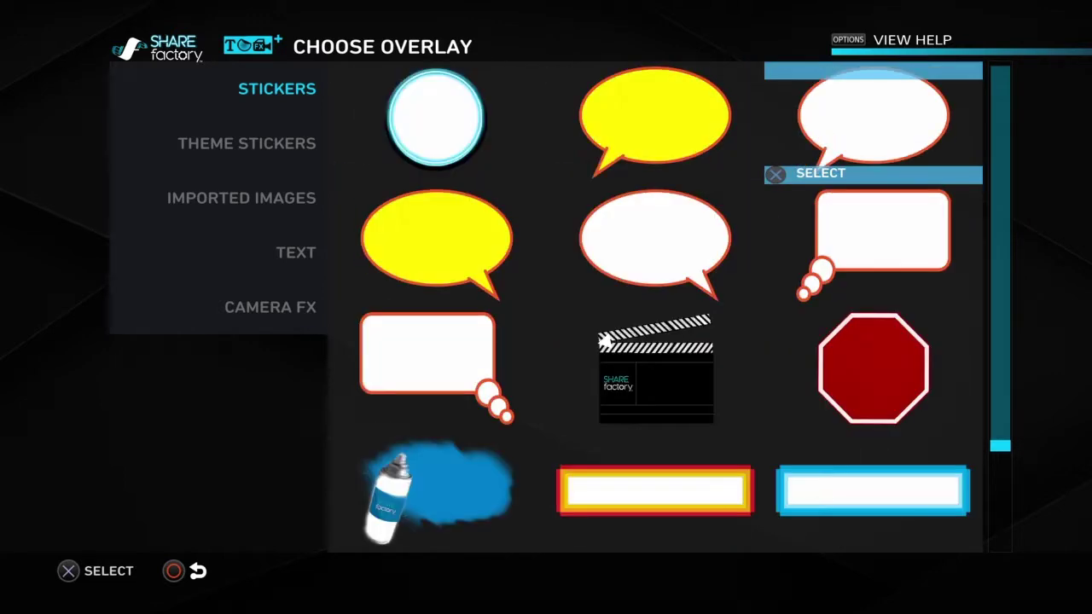
key("Left")
key("Left")
key("Up")
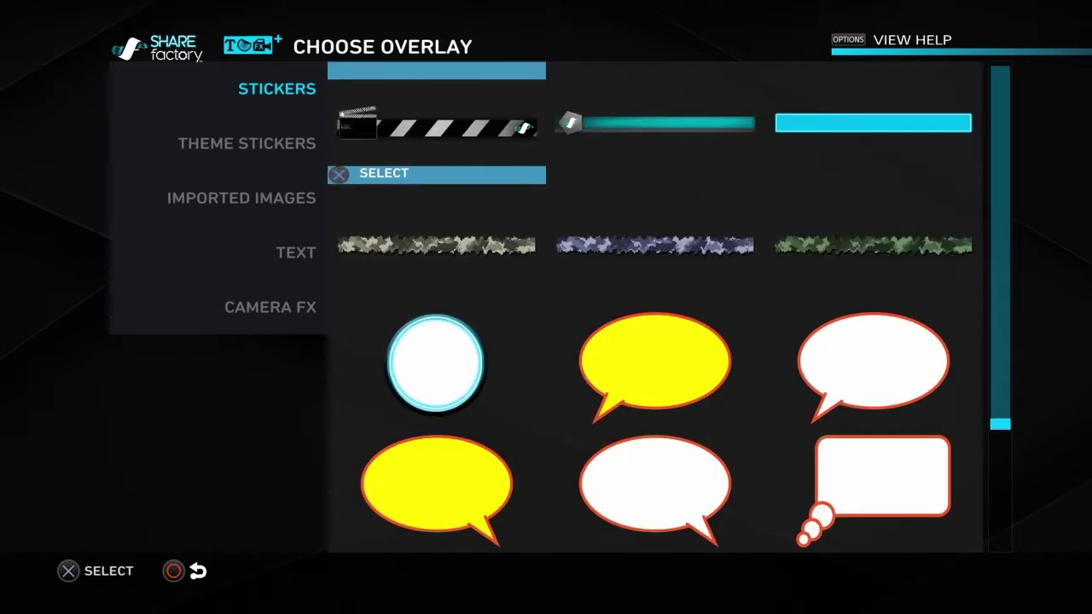
key("Right")
key("Right")
key("Left")
key("Left")
key("Right")
key("Right")
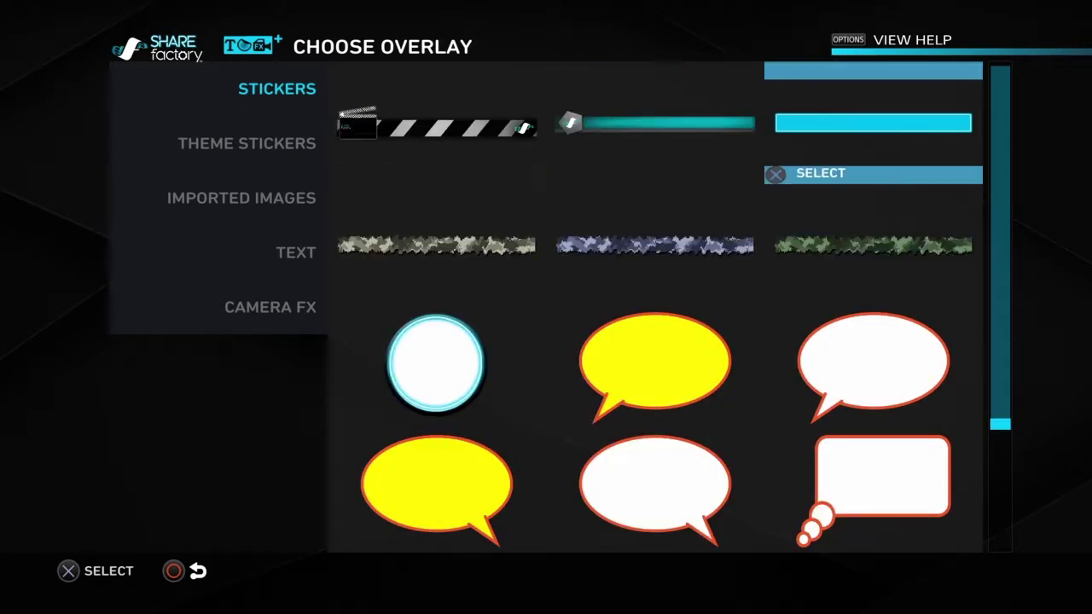
key("Up")
key("Left")
key("Left")
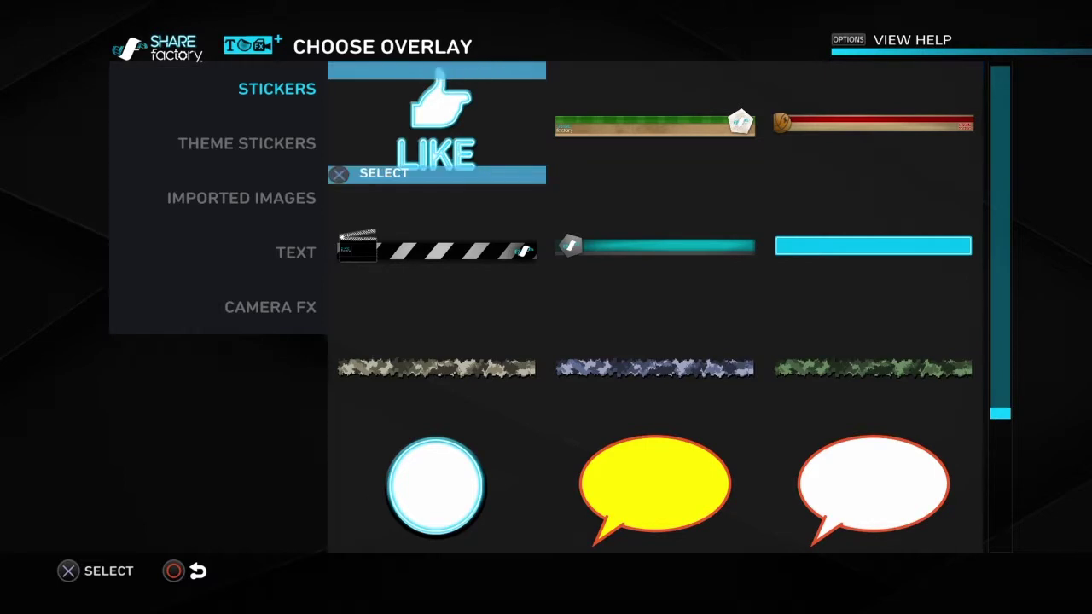
key("Up")
key("Right")
key("Right")
key("Left")
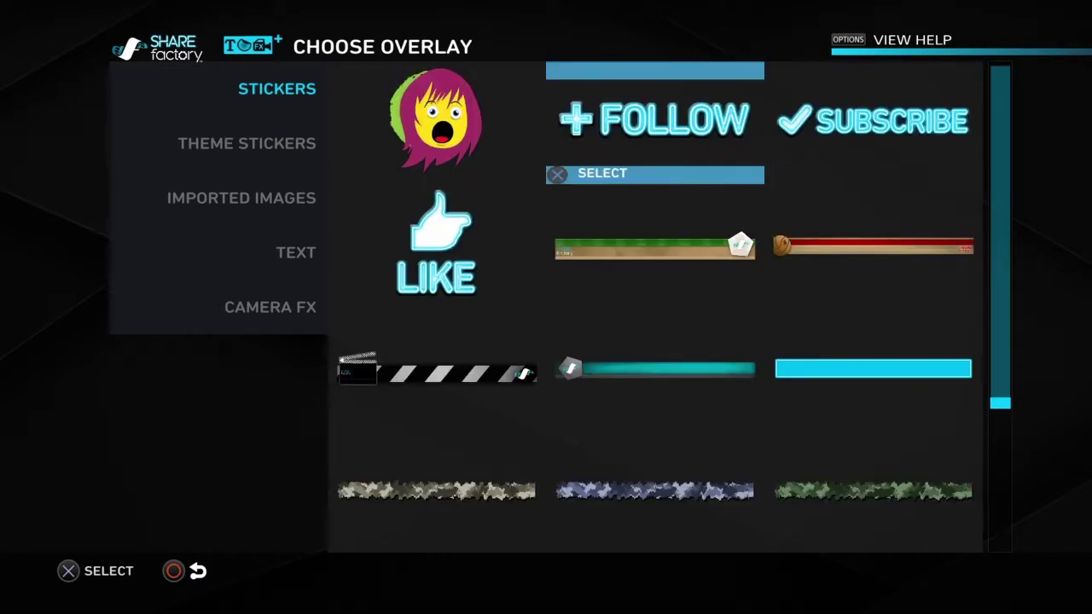
key("Left")
key("Up")
key("Right")
key("Right")
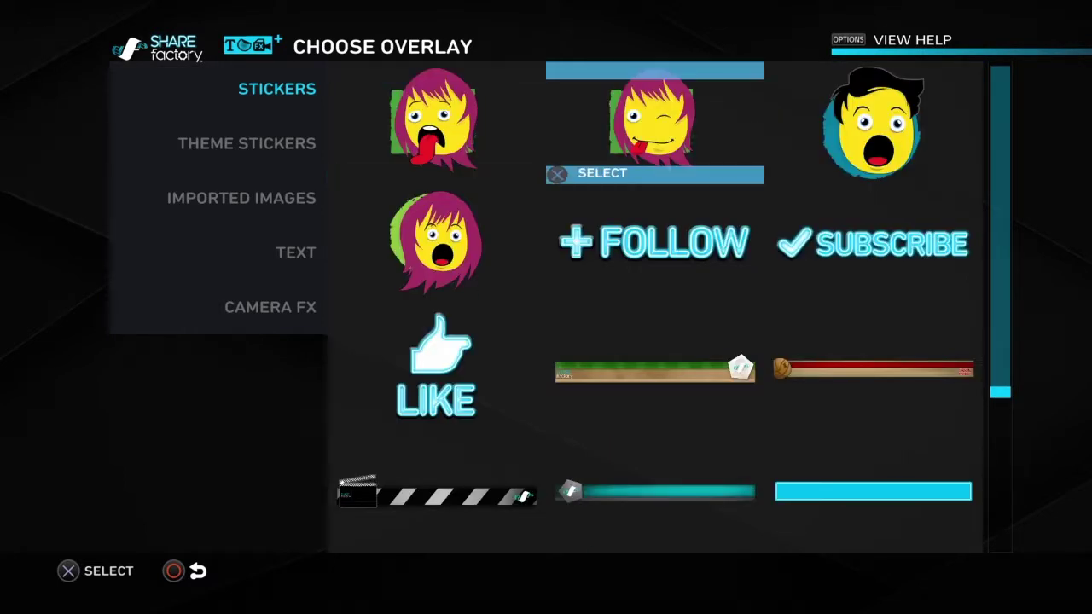
key("Left")
key("Left")
key("Left")
key("Right")
key("Up")
key("Right")
key("Right")
key("Up")
key("Left")
key("Left")
key("Up")
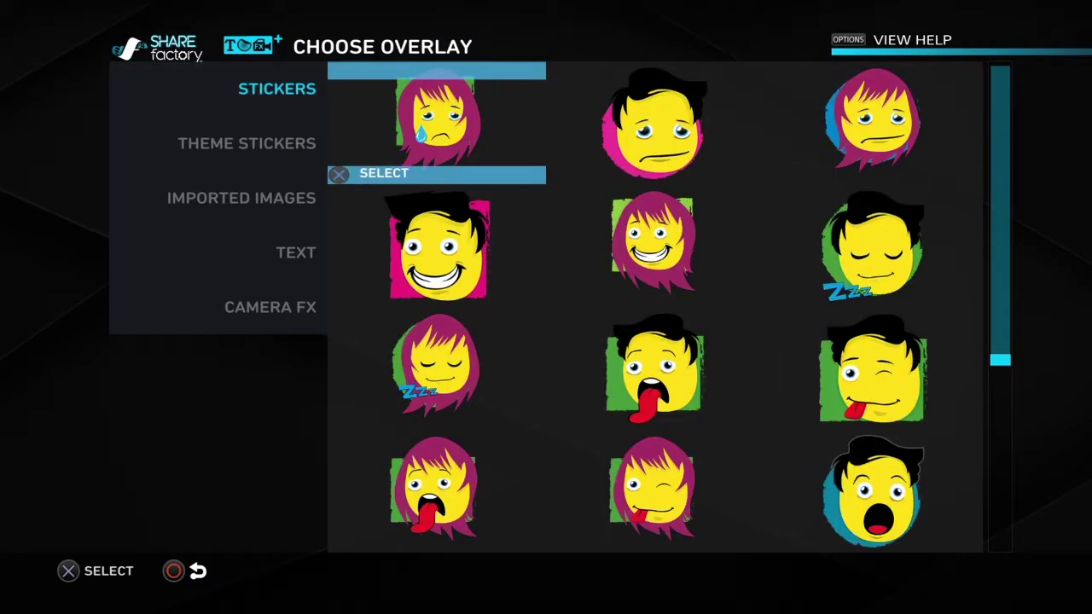
key("Left")
key("Left")
key("Left")
key("Up")
key("Right")
key("Up")
key("Up")
key("Up")
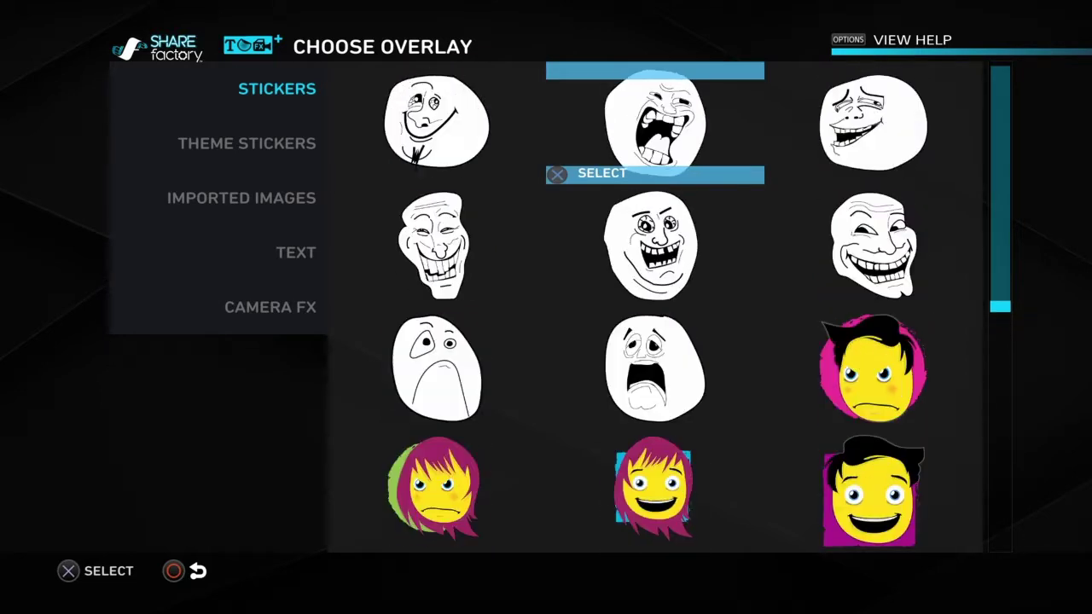
key("Down")
key("Right")
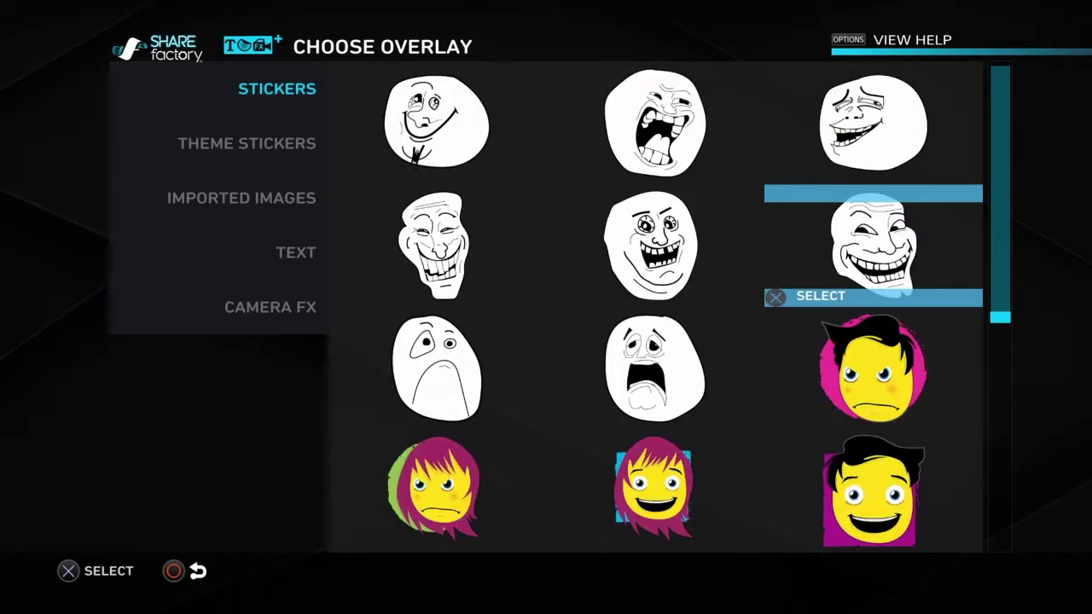
key("Up")
key("Left")
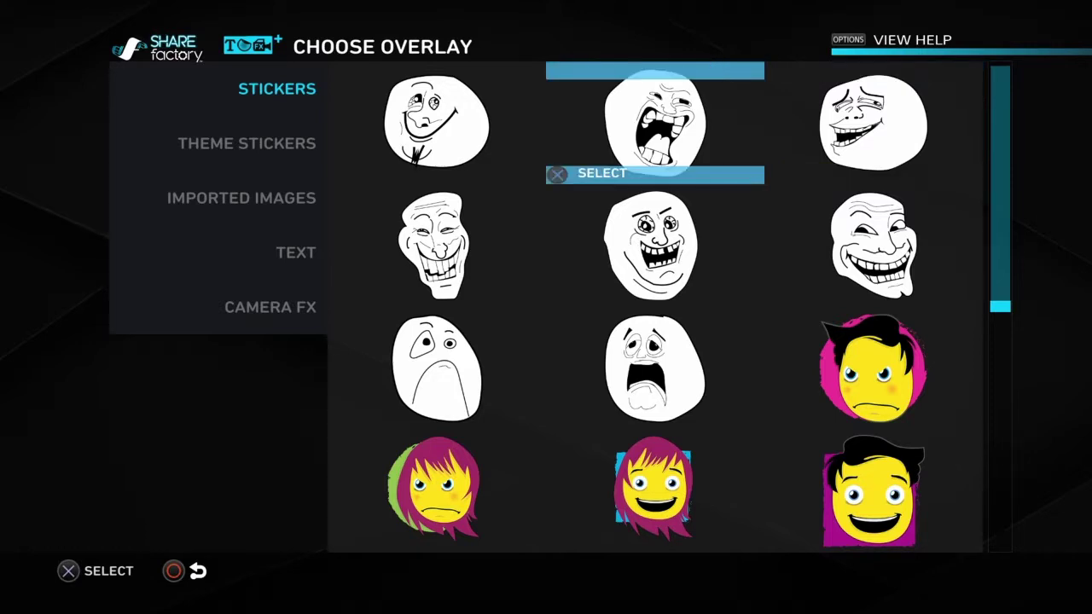
key("Left")
key("Up")
key("Down")
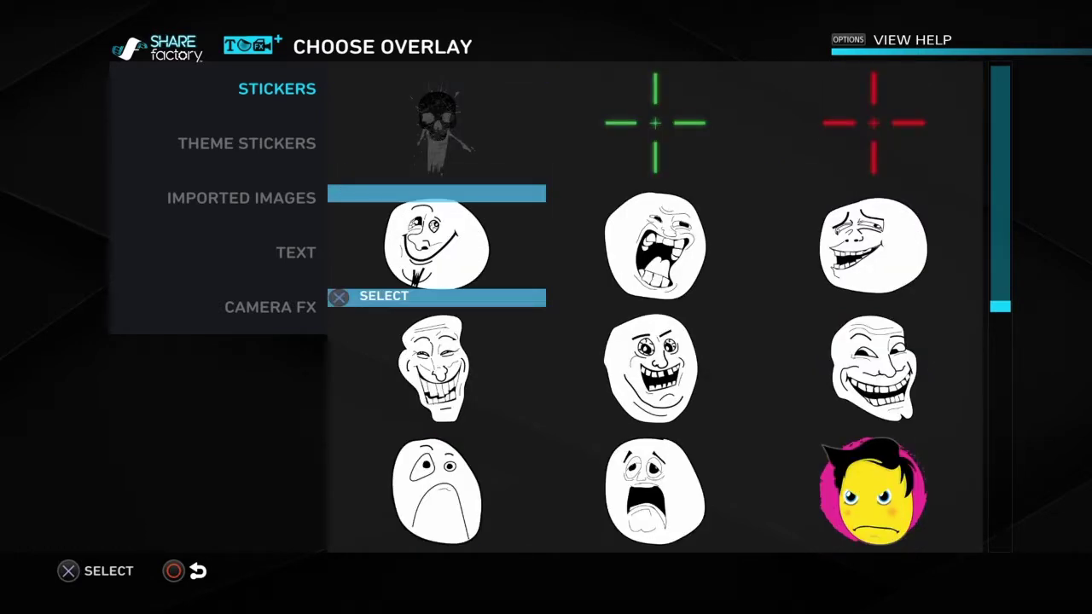
key("Down")
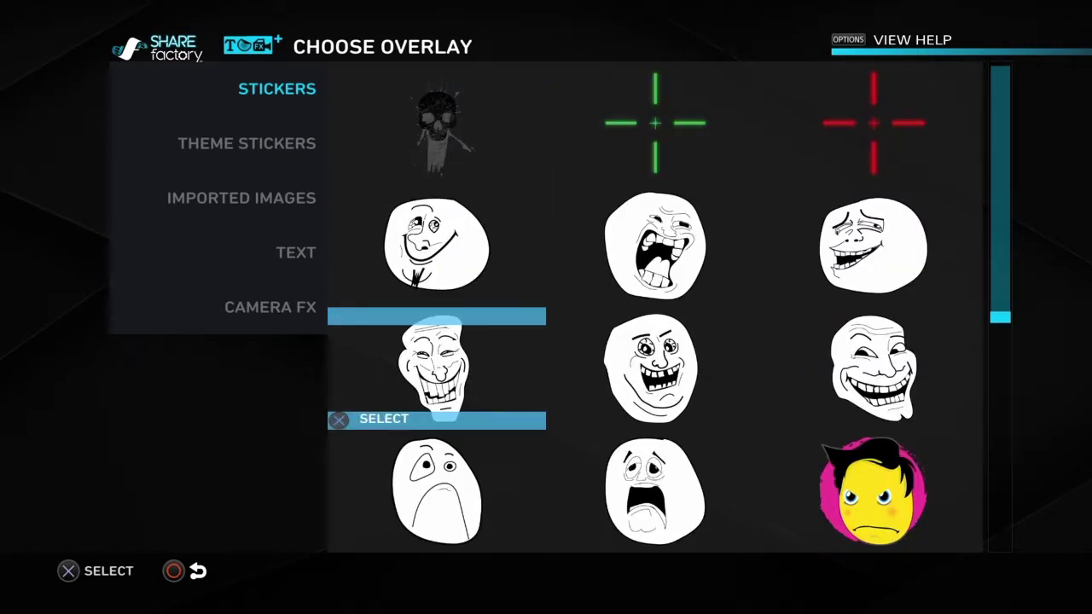
key("Down")
key("Right")
key("Left")
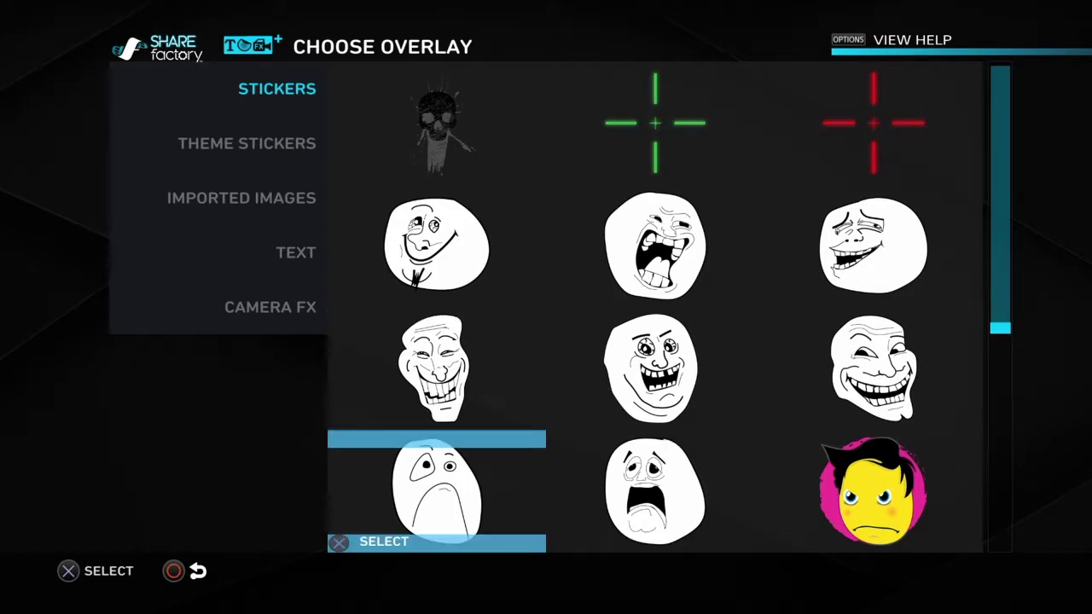
key("Up")
key("Right")
key("Down")
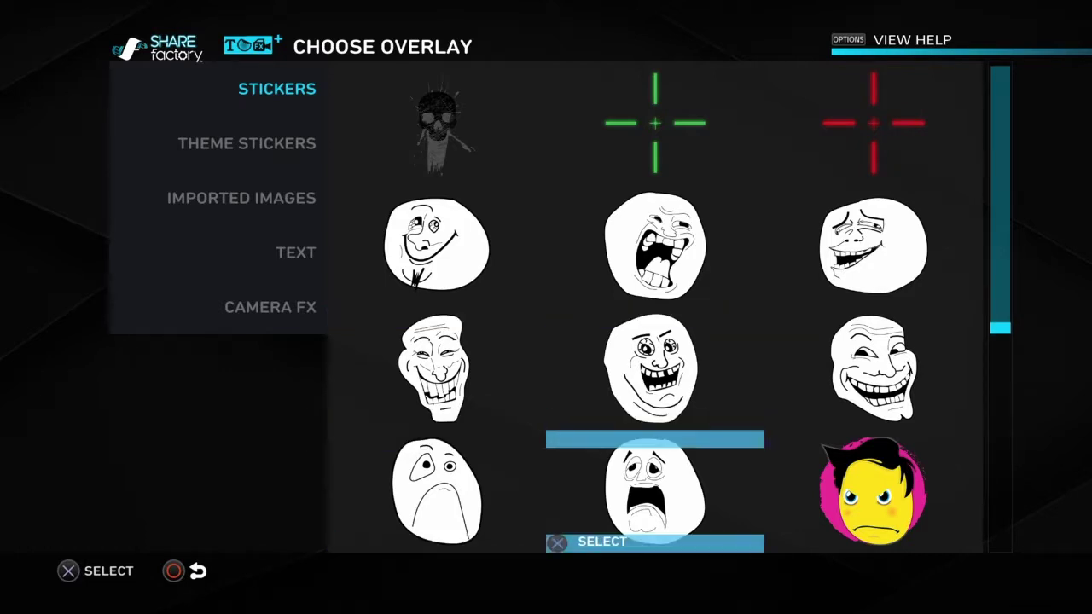
key("Up")
key("Up")
key("Up")
key("Up")
key("Up")
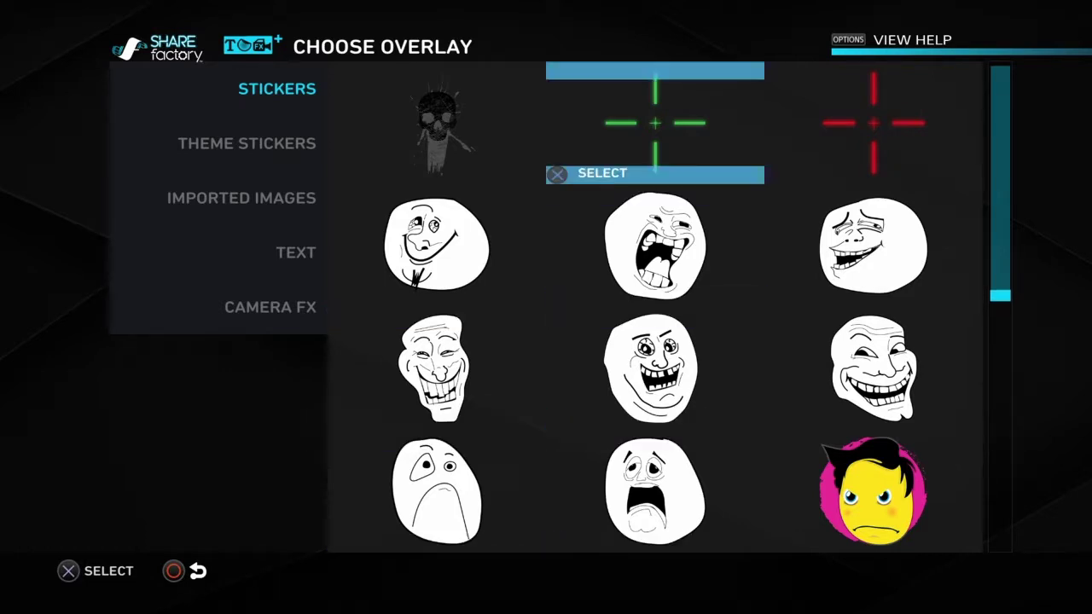
key("Up")
key("Down")
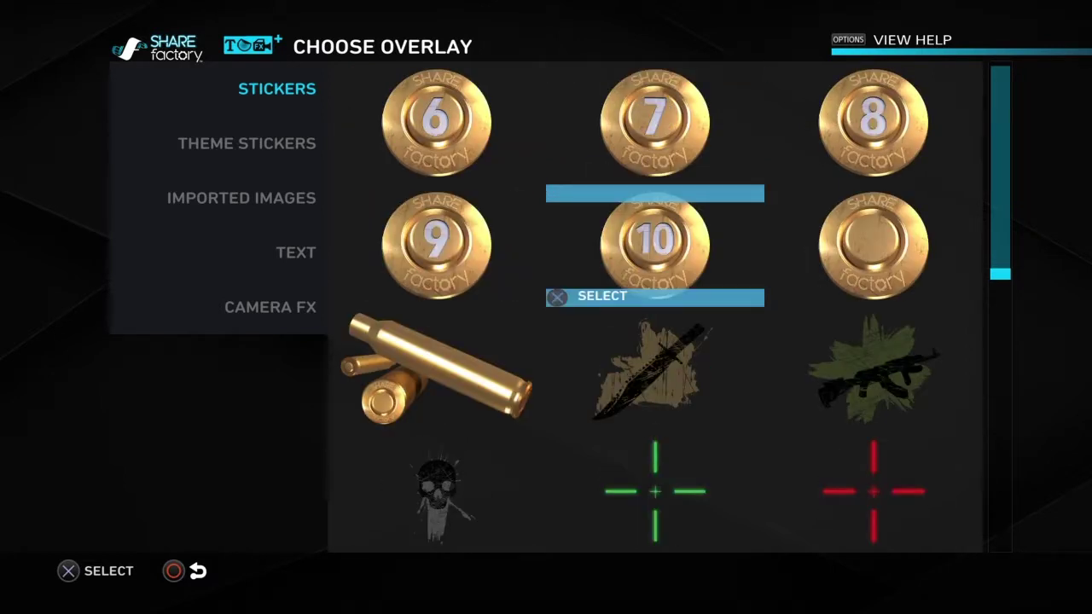
key("Left")
key("Up")
key("Right")
key("Right")
key("Up")
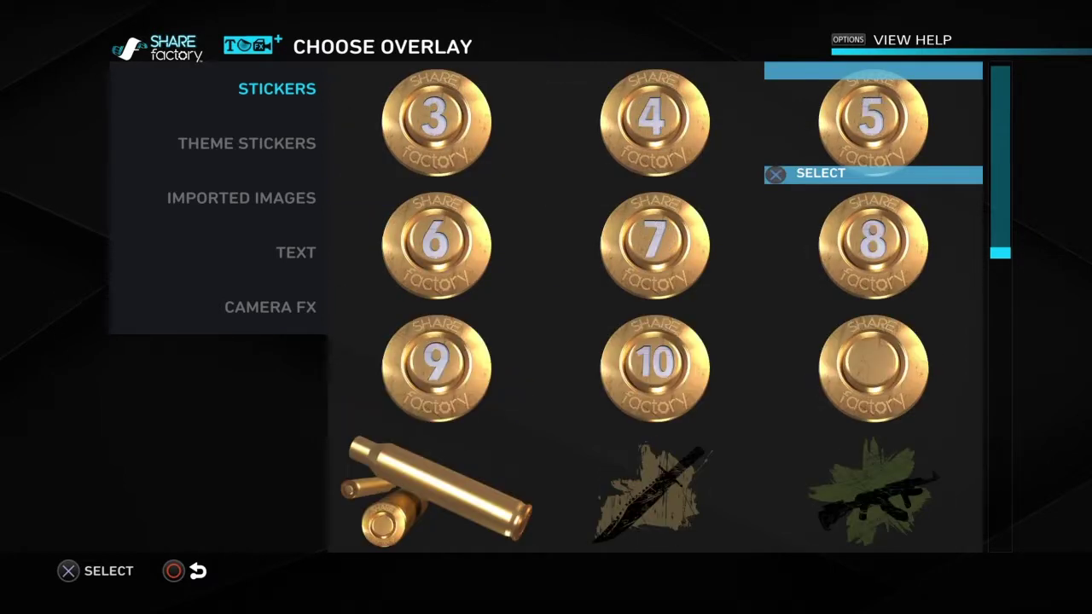
key("Left")
key("Left")
key("Up")
key("Right")
key("Right")
key("Left")
key("Left")
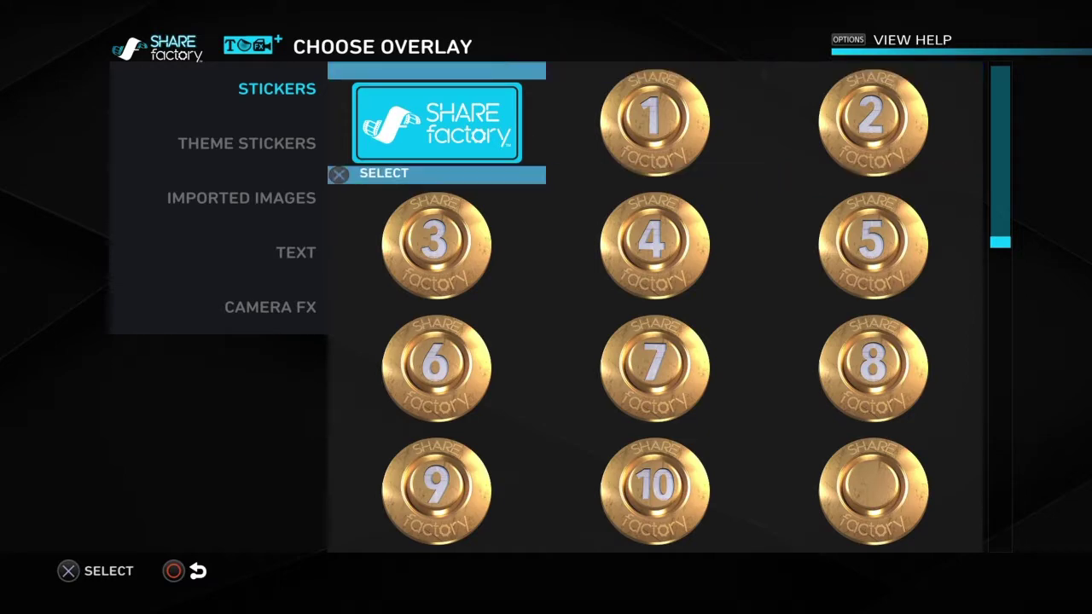
key("Up")
key("Right")
key("Right")
key("Up")
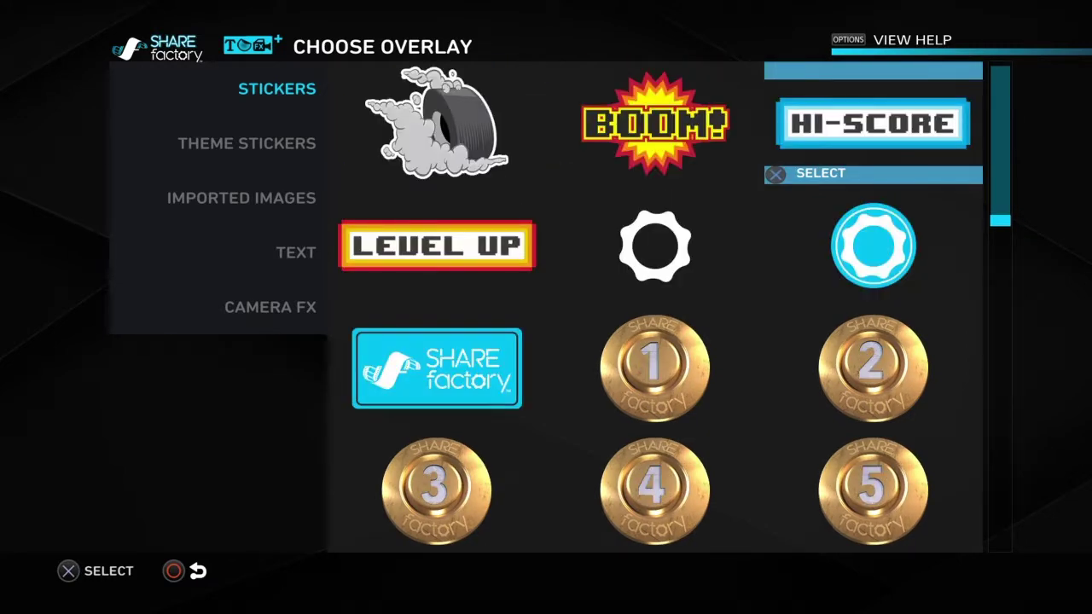
key("Up")
key("Up")
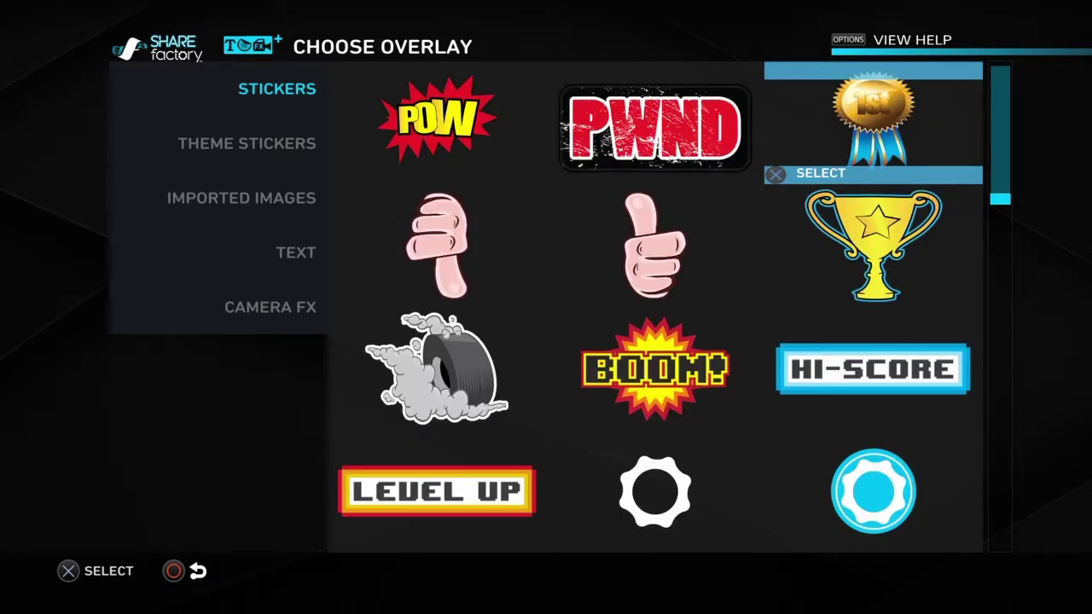
key("Up")
key("Up")
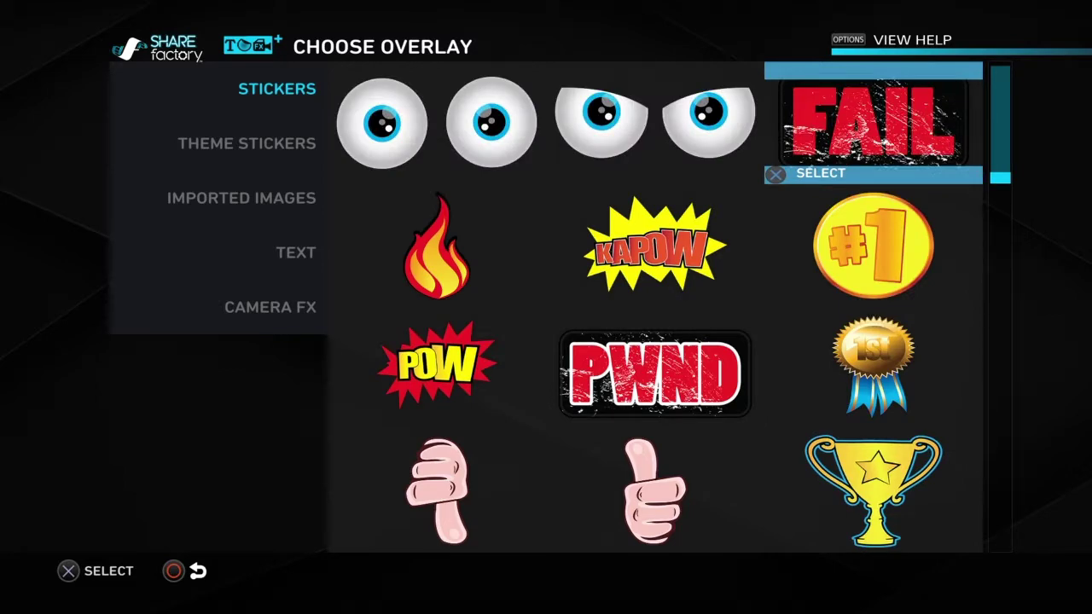
key("Up")
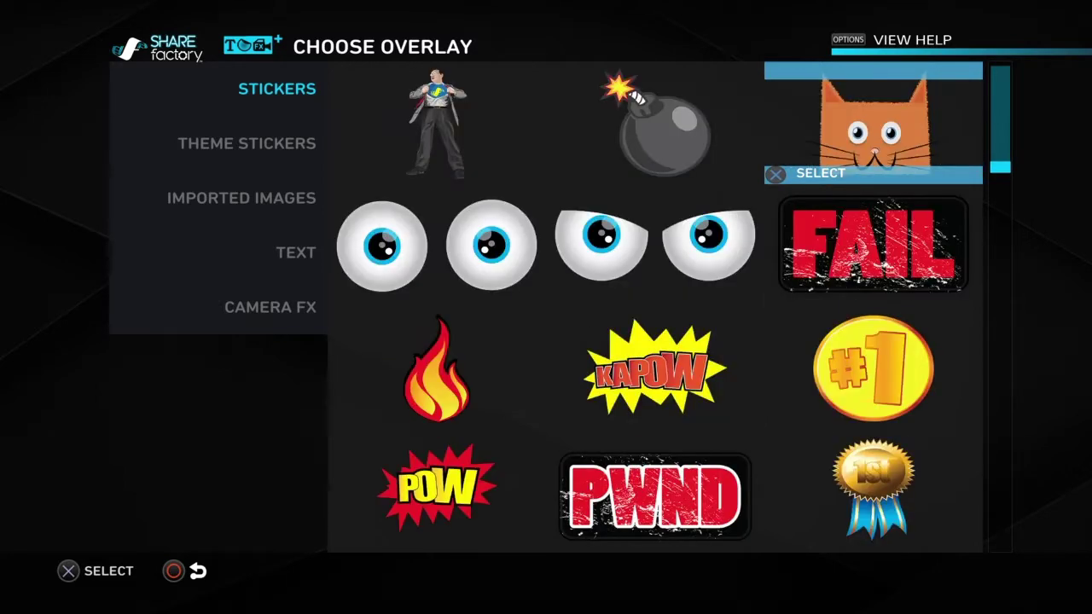
key("Left")
key("Left")
key("Down")
key("Right")
key("Up")
key("Right")
key("Up")
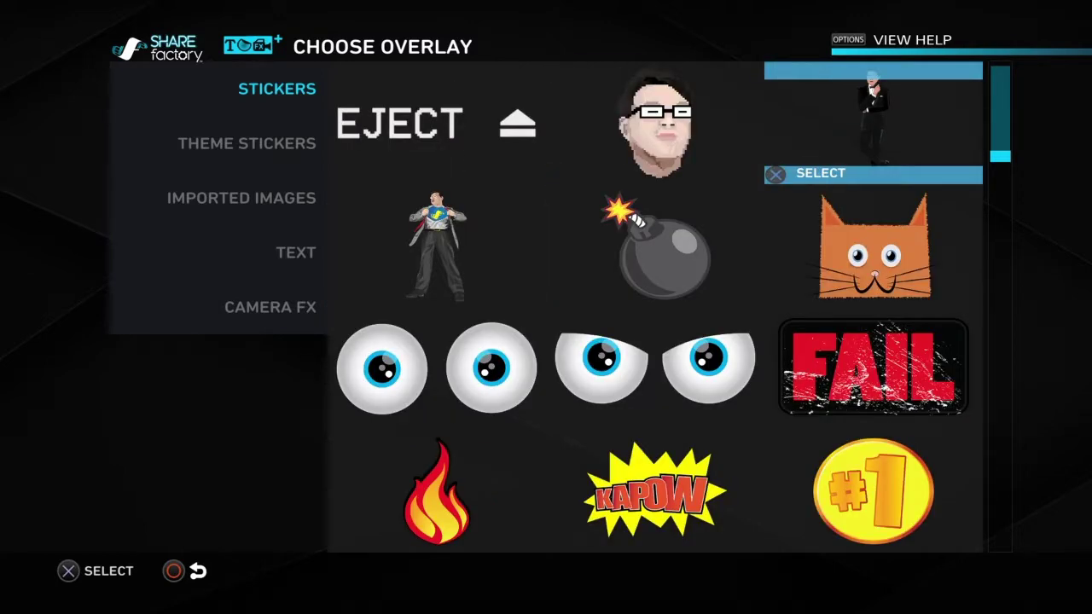
key("Up")
key("Left")
key("Right")
key("Left")
key("Left")
key("Down")
key("Up")
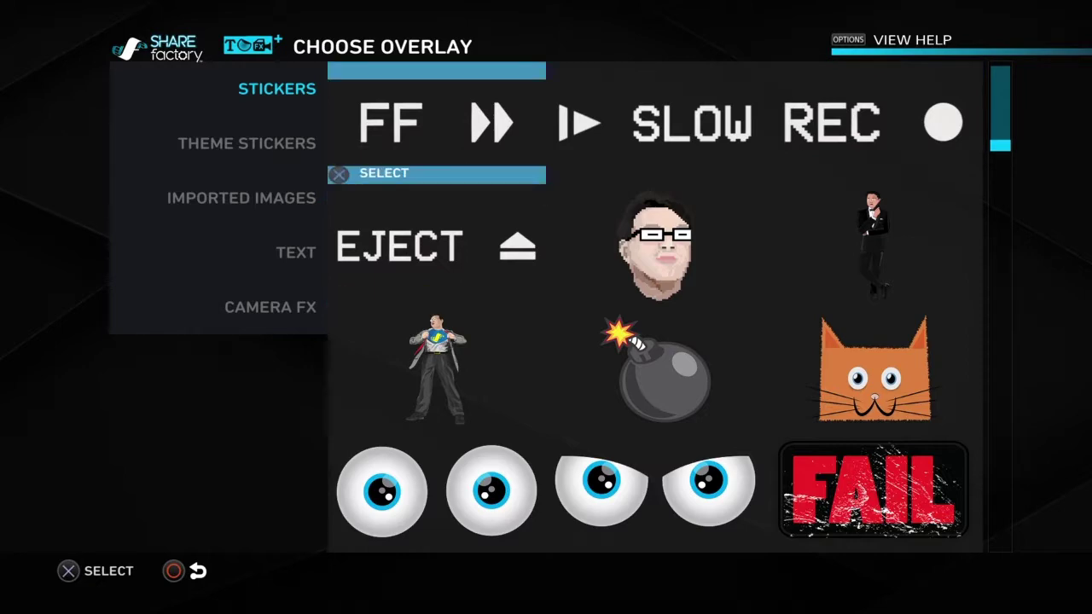
key("Up")
key("Up")
key("Right")
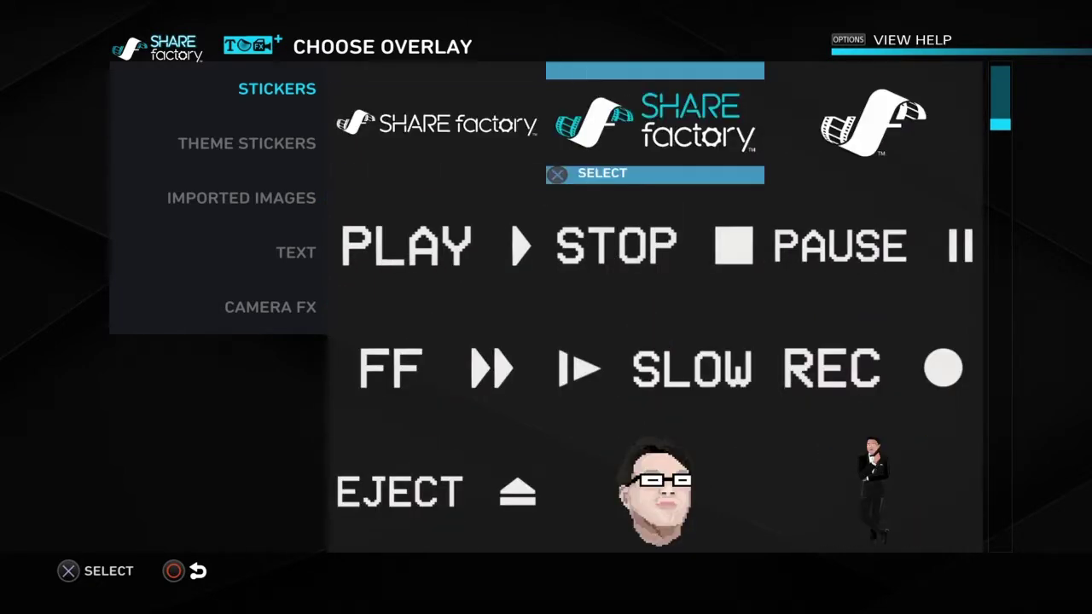
key("Up")
key("Up")
key("Up")
key("Up")
key("Up")
key("Up")
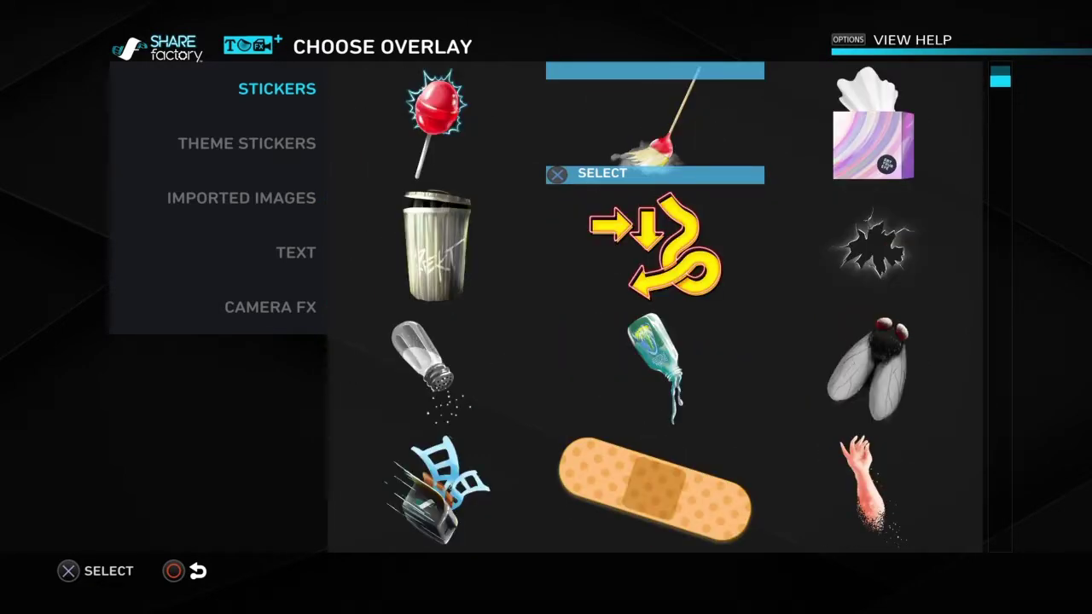
key("Left")
key("Left")
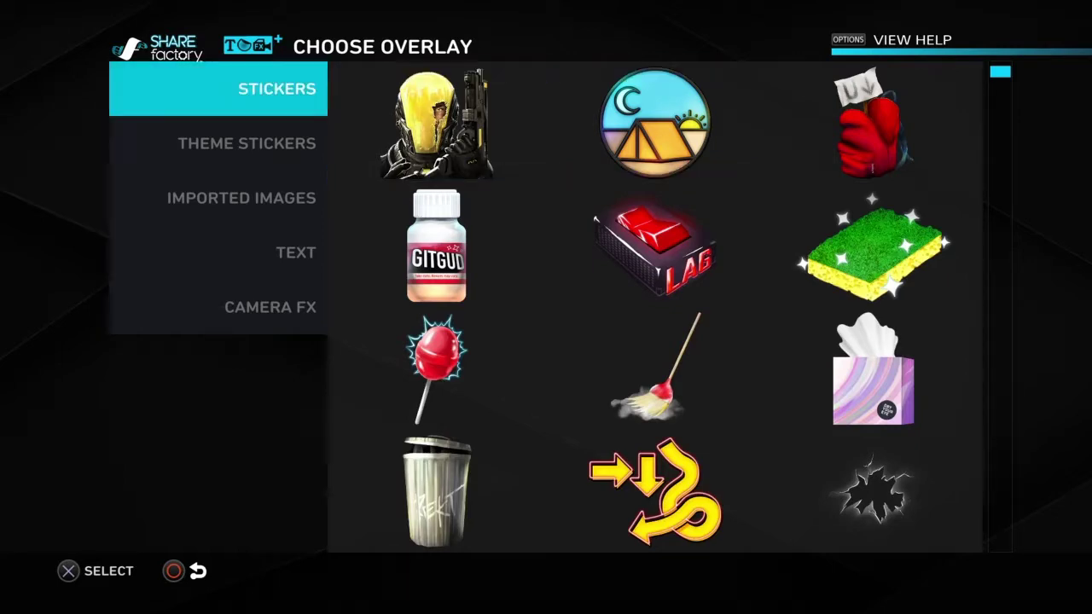
key("Down")
key("Down")
key("Down")
Pick a title text style and confirm the TTRFFDD text
key("Return")
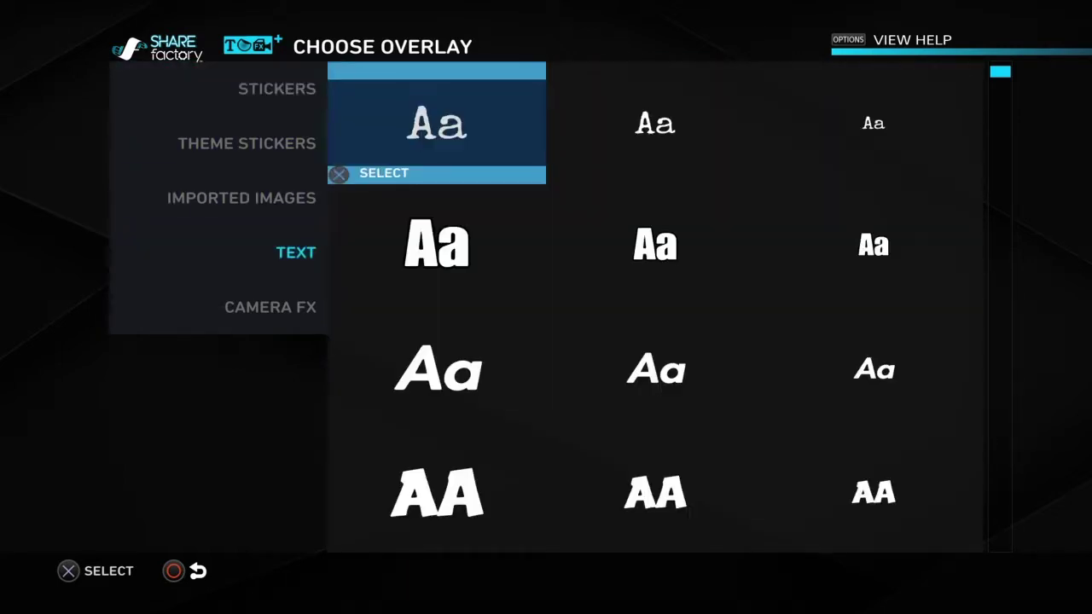
key("Down")
key("Down")
key("Down")
key("Return")
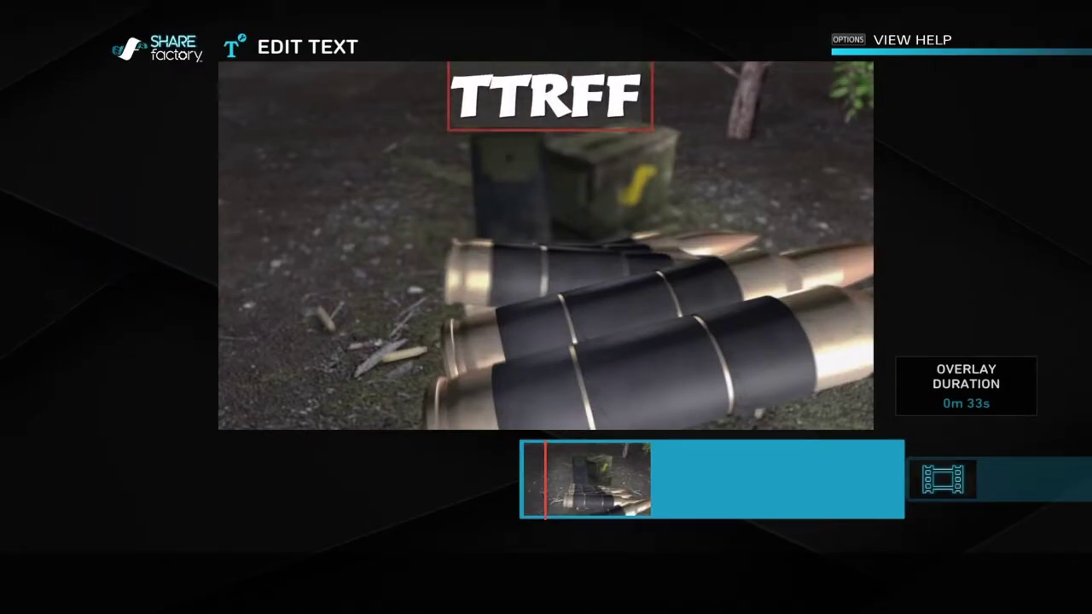
key("Return")
Lengthen the title duration slightly, then preview the video with the overlay
key("Right")
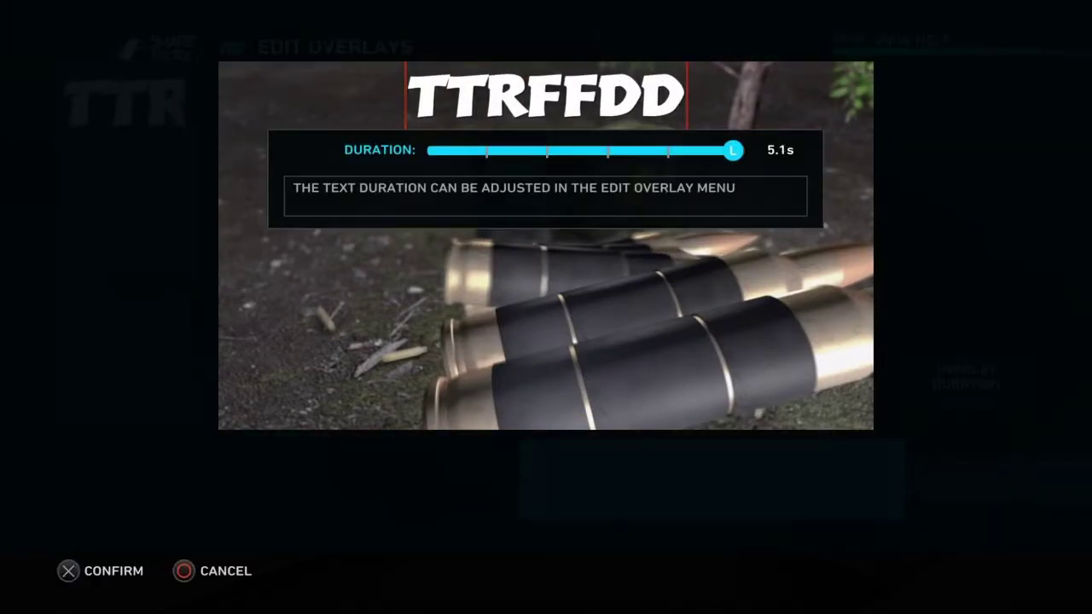
key("Right")
key("Return")
key("Down")
key("Escape")
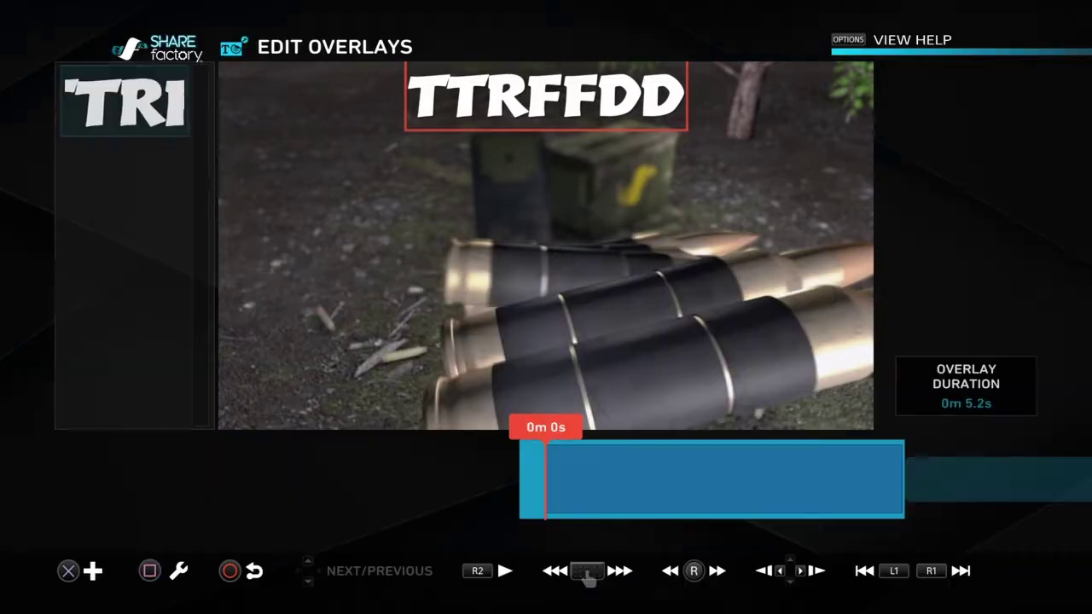
key("space")
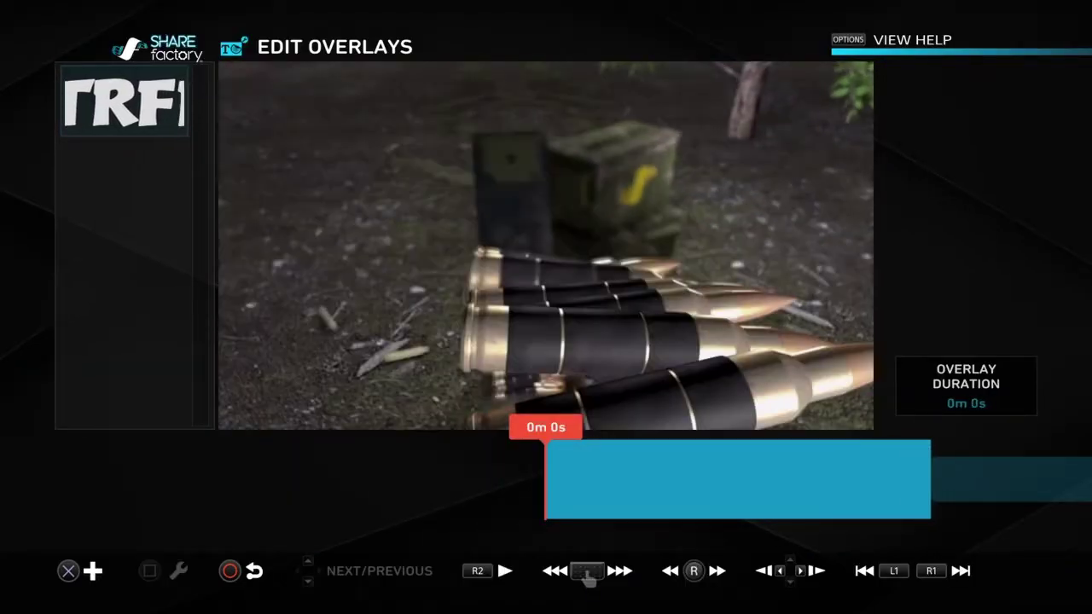
key("Right")
key("Right")
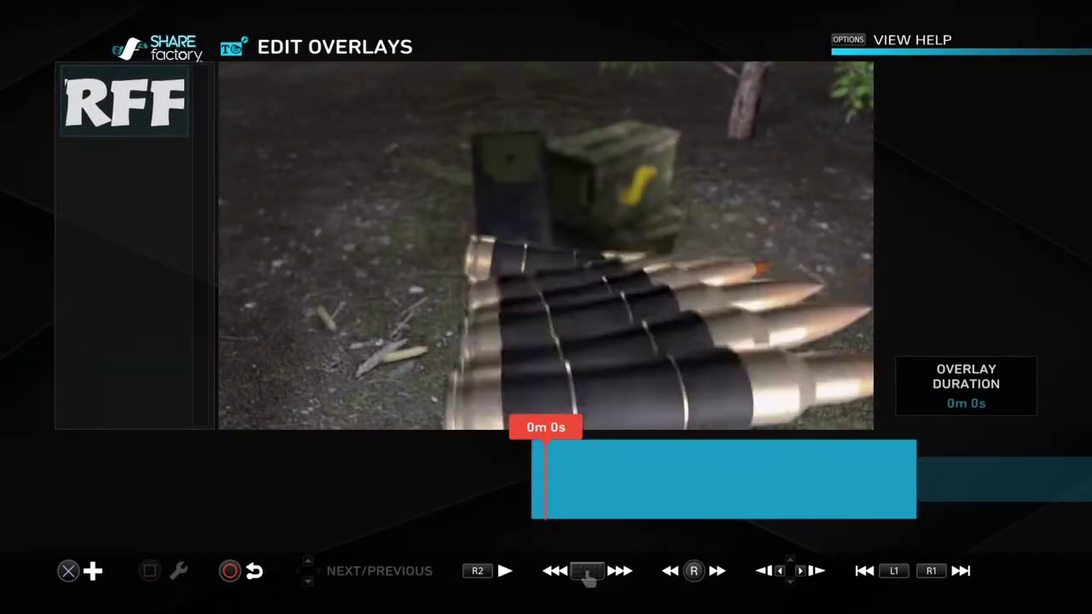
key("Right")
Select the TTRFFDD overlay and accept its 5.6-second Text Duration
key("Return")
key("Left")
key("Left")
key("Left")
key("Left")
key("Return")
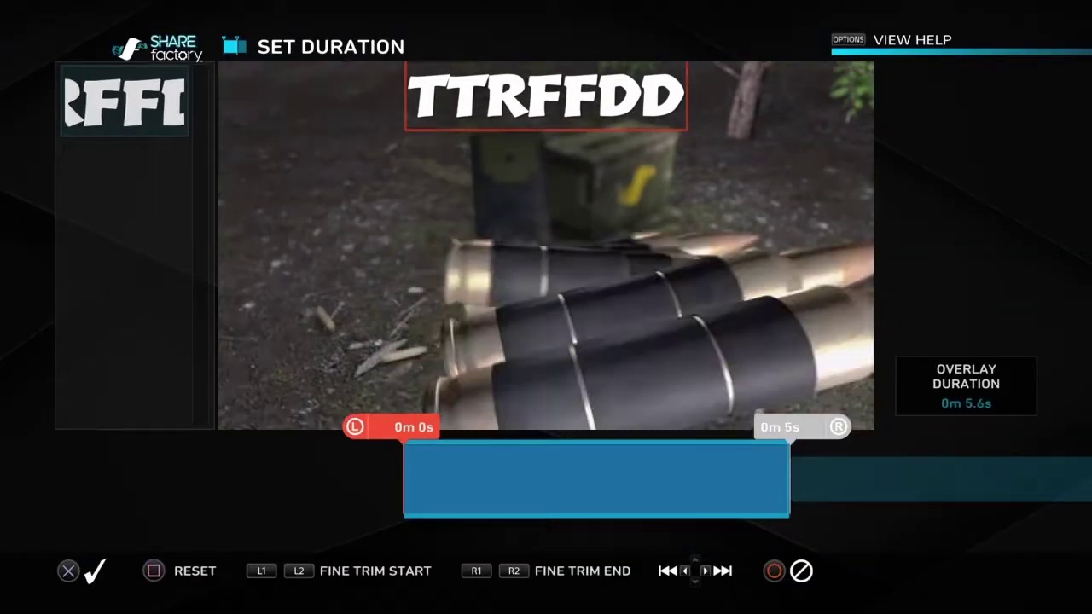
key("Return")
key("Up")
key("Right")
Apply the silver chrome text effect to the TTRFFDD title
key("Right")
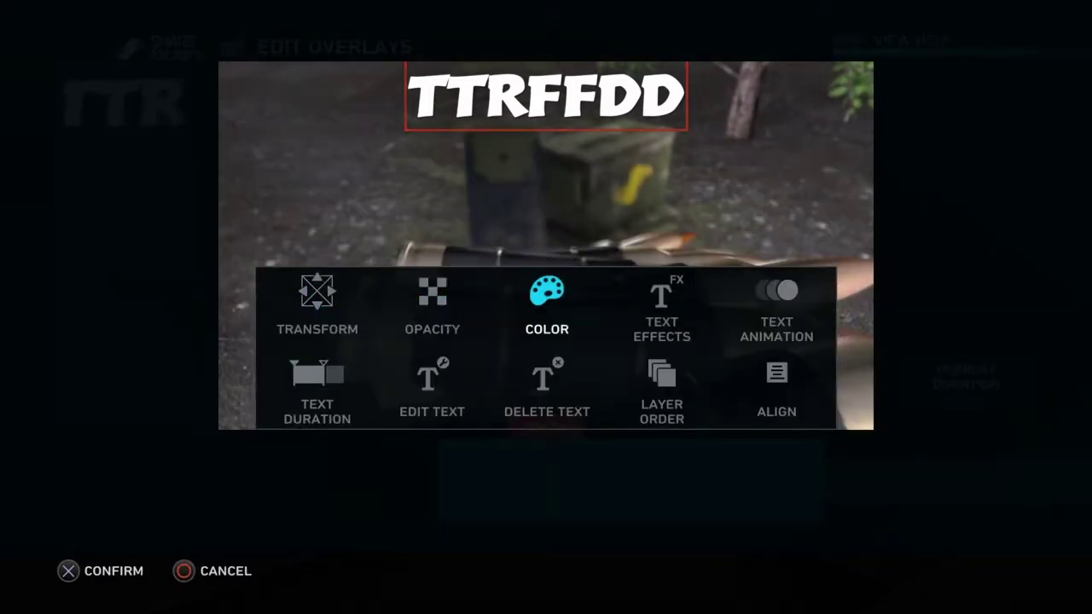
key("Right")
key("Return")
key("Down")
key("Down")
key("Down")
key("Down")
key("Down")
key("Down")
key("Down")
key("Down")
key("Down")
key("Down")
key("Down")
key("Down")
key("Down")
key("Down")
key("Down")
key("Down")
key("Down")
key("Down")
key("Down")
key("Down")
key("Down")
key("Down")
key("Down")
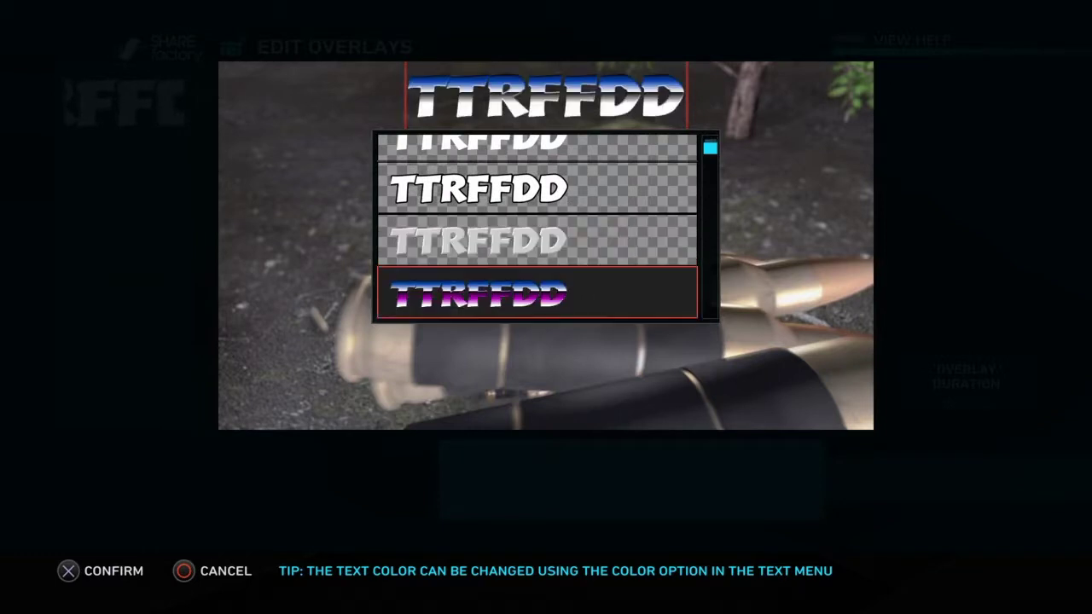
key("Down")
key("Return")
Make the title red by raising Saturation to 100 with hue 0
key("Left")
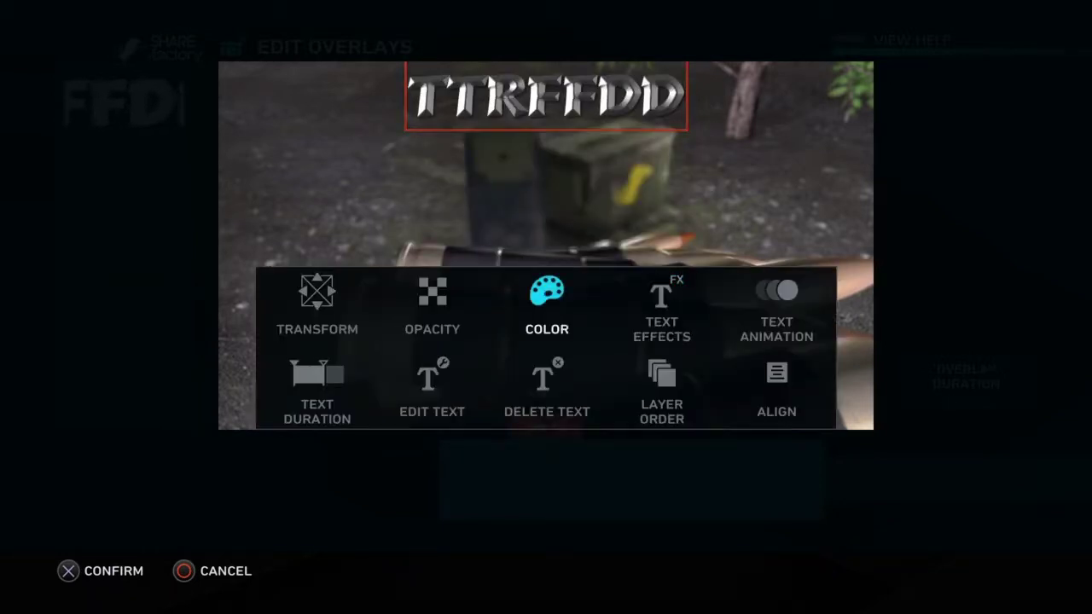
key("Return")
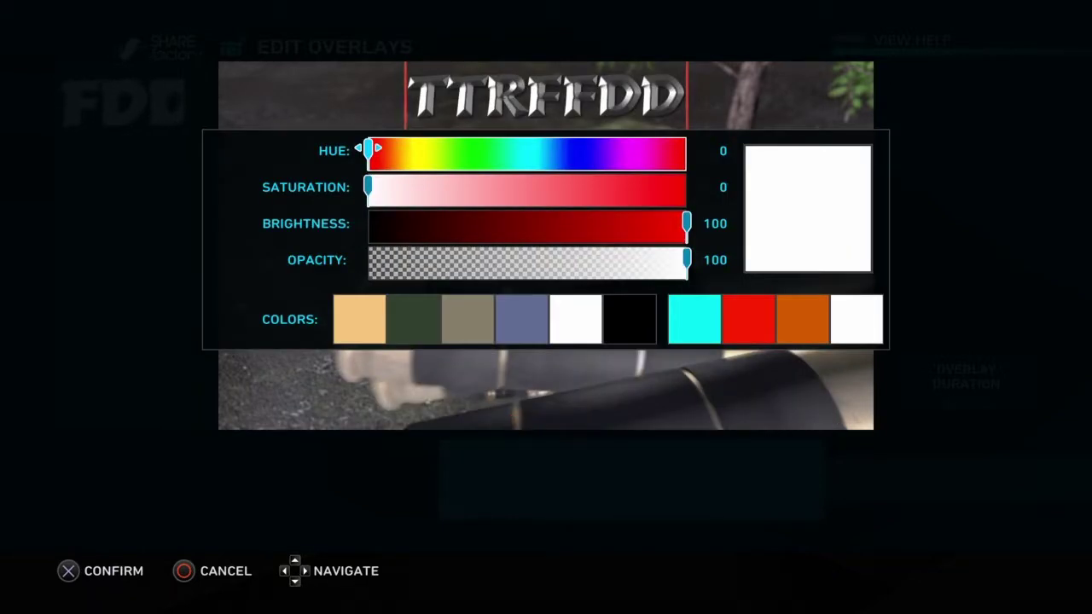
key("Down")
key("Right")
key("Right")
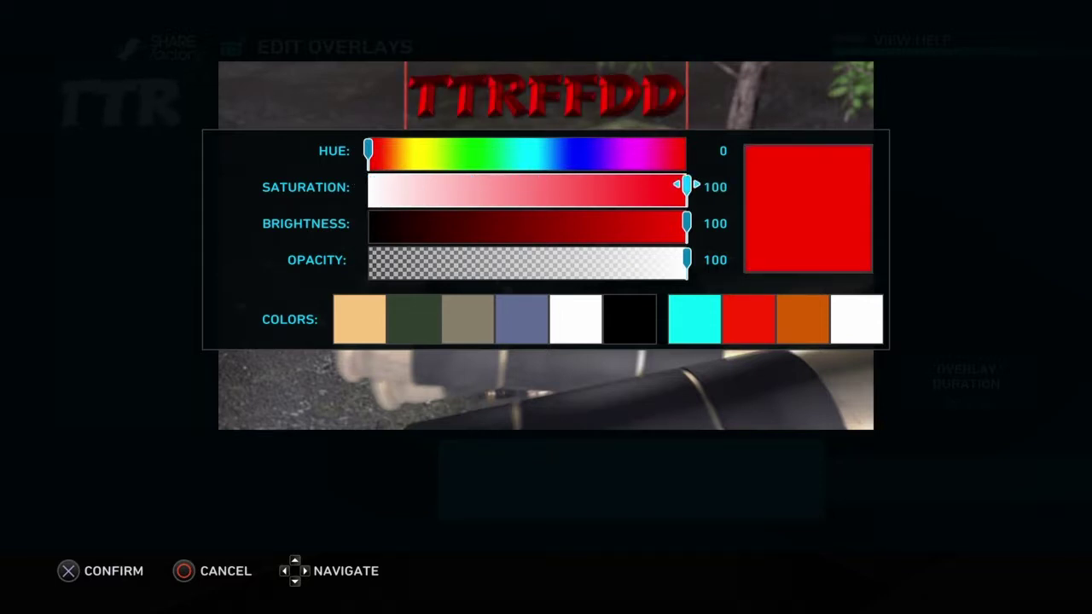
key("Return")
key("Right")
key("Return")
Leave the styles list and open the Beginning text animation list
key("Escape")
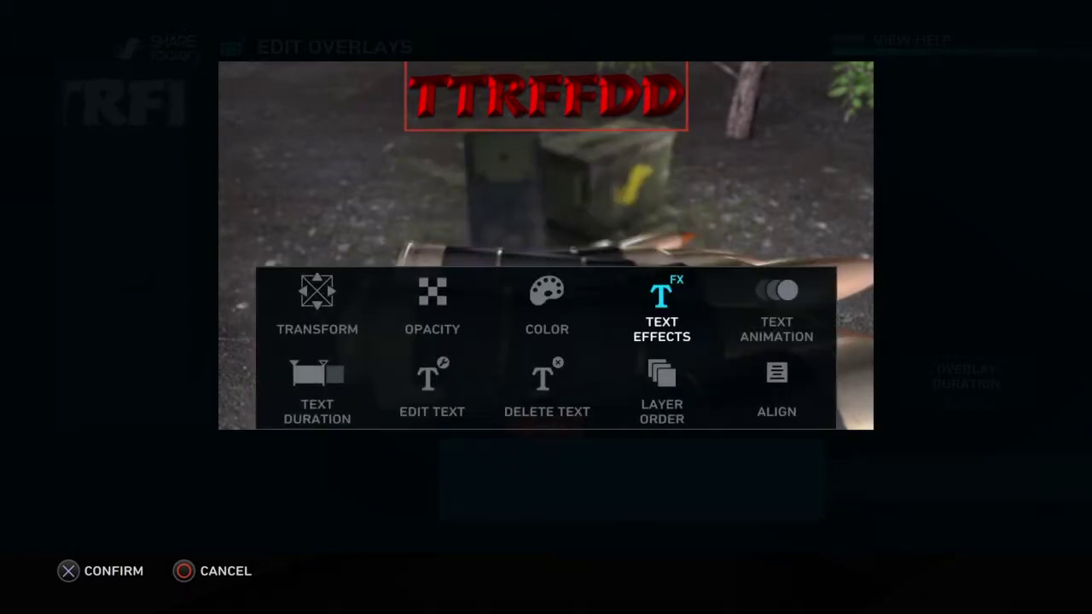
key("Right")
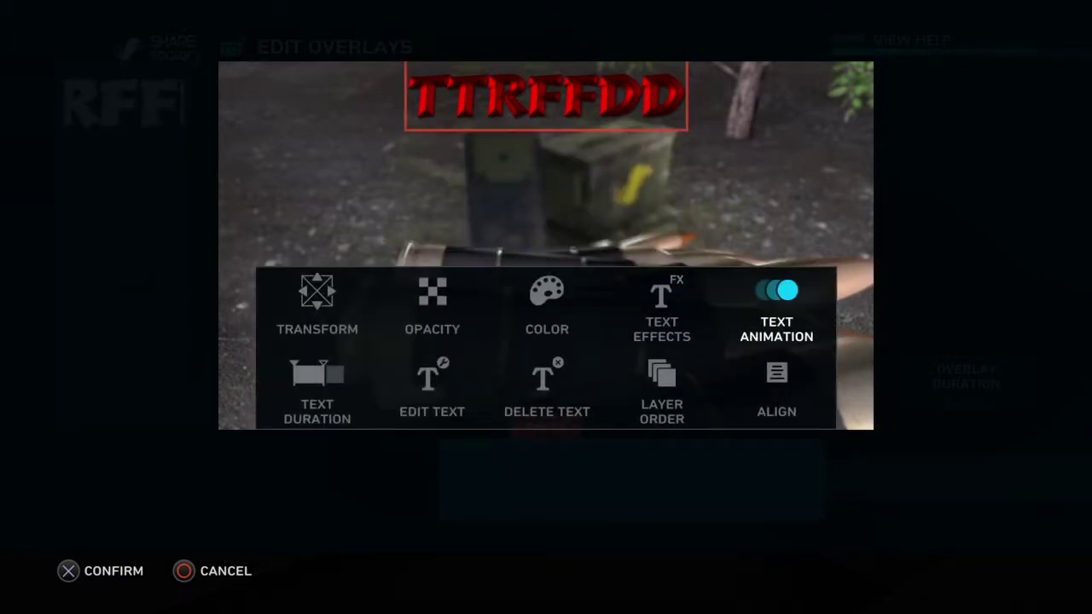
key("Return")
key("Left")
key("Left")
key("Return")
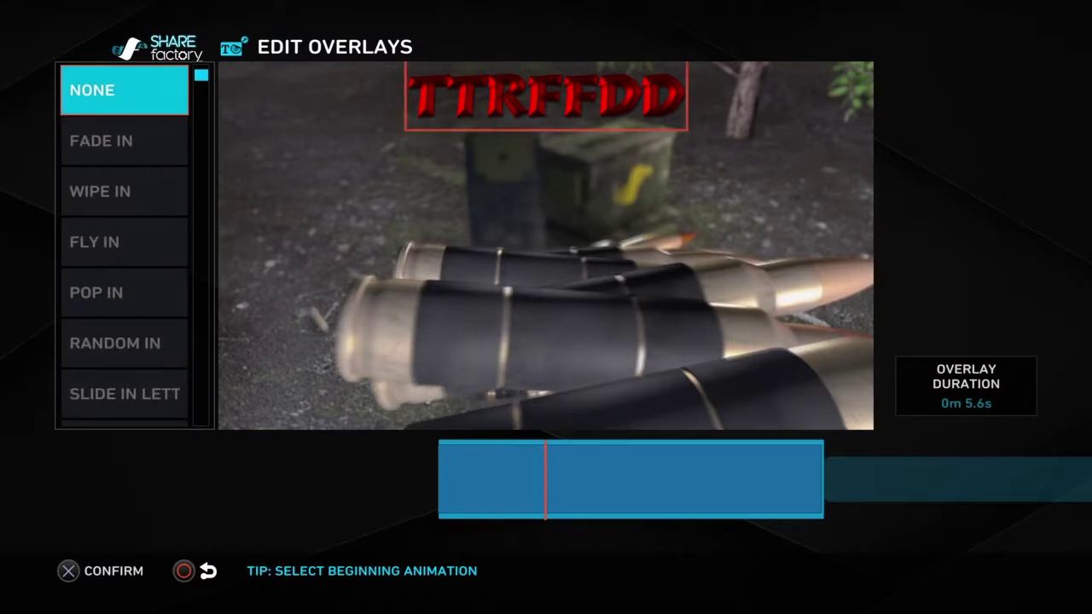
Preview Fade In, Wipe In, Pop In and Spin Drop, then apply Spin Up as the entrance
key("Down")
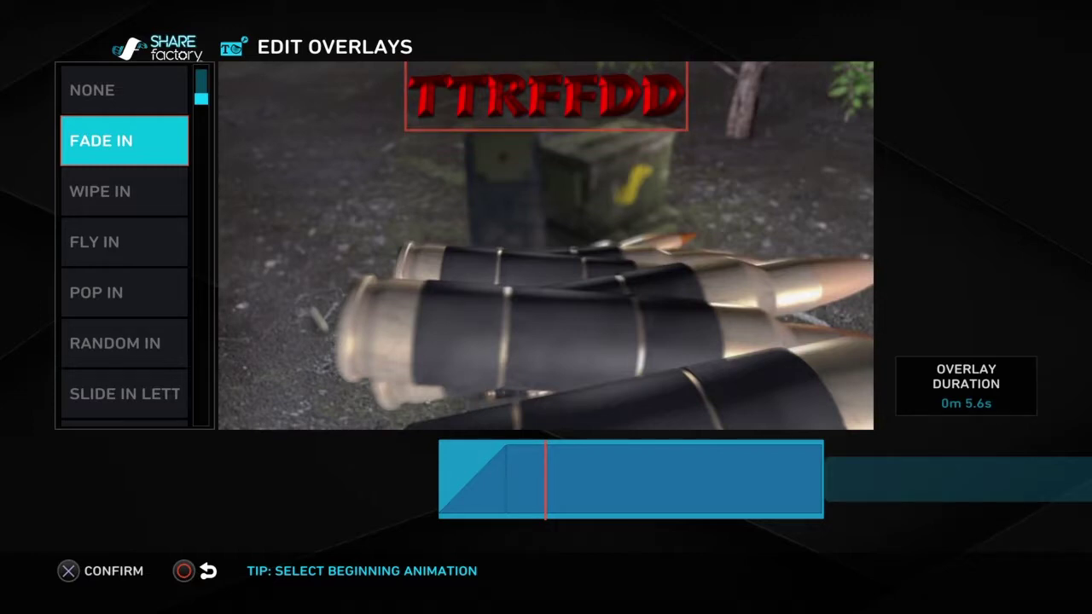
key("Down")
key("Down")
key("Down")
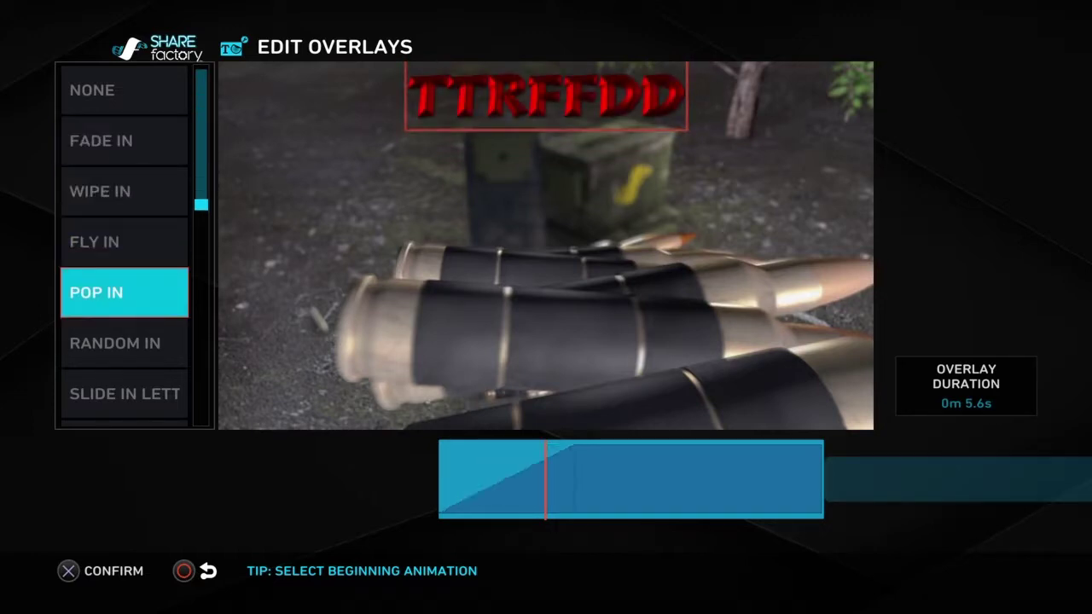
key("Down")
key("Down")
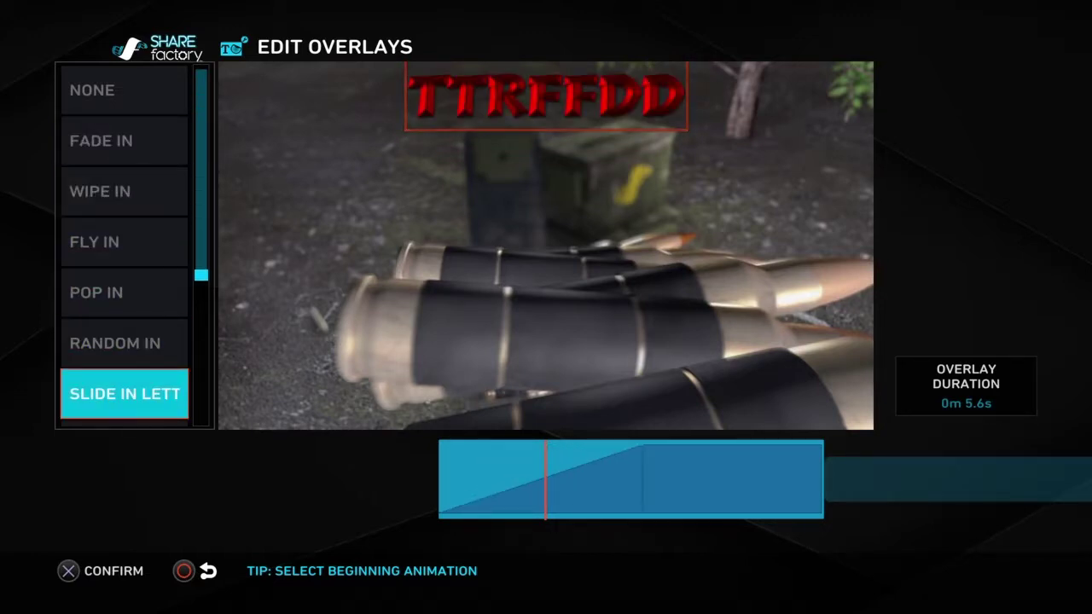
key("Down")
key("Down")
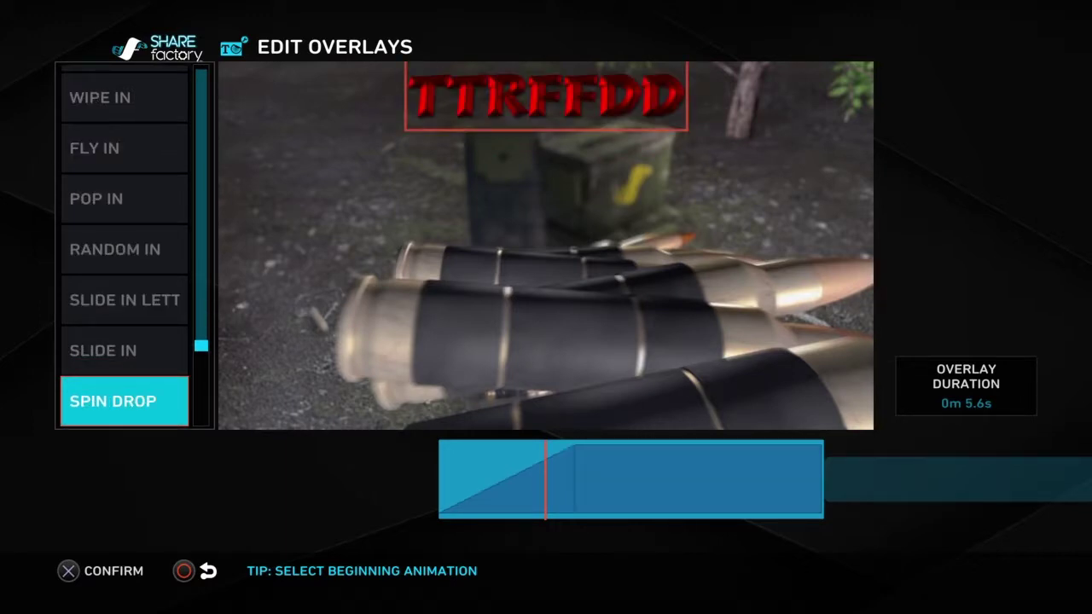
key("Down")
key("Down")
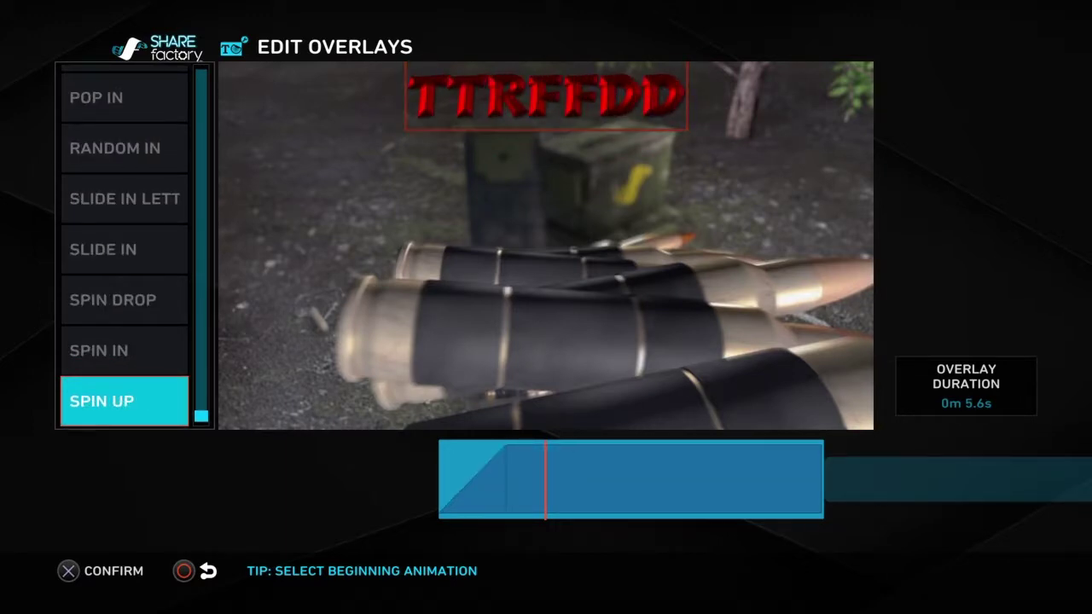
key("Return")
key("Right")
key("Return")
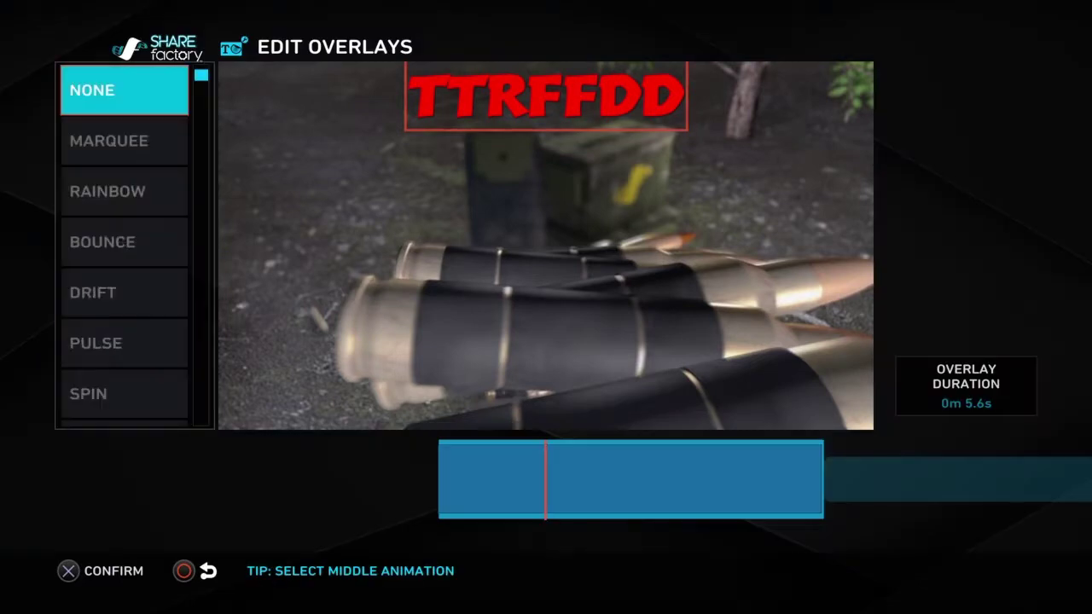
Preview Marquee and apply Rainbow as the title's middle animation
key("Down")
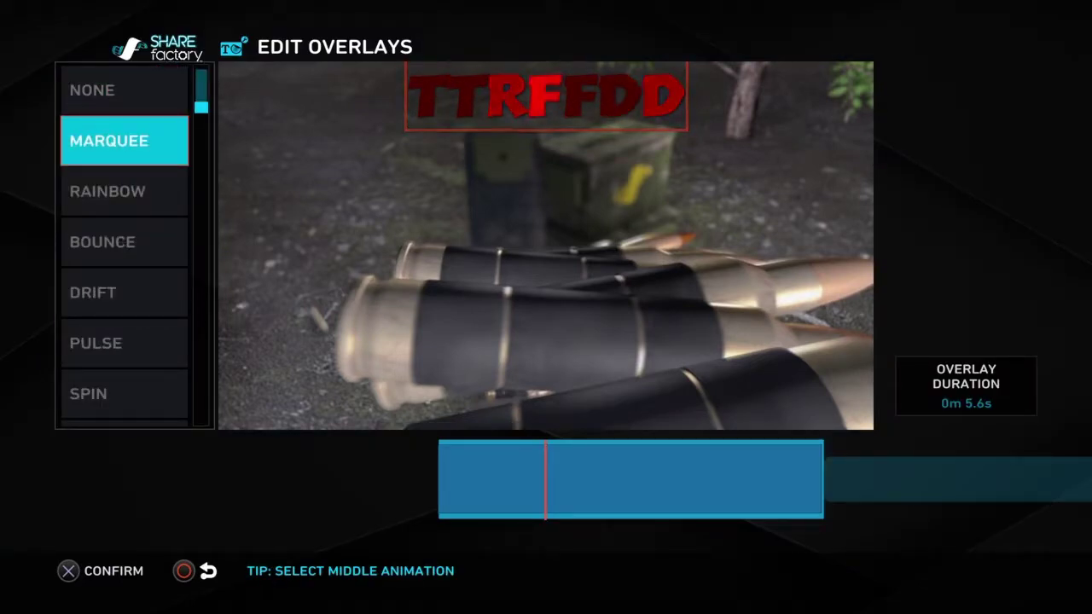
key("Down")
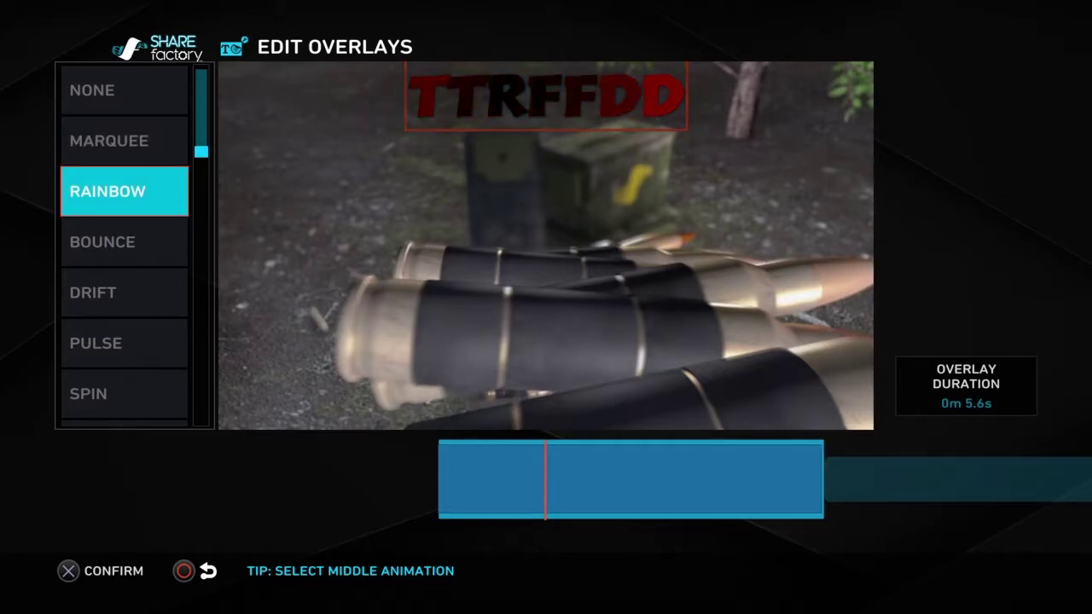
key("Return")
key("Return")
key("Left")
key("Left")
key("Return")
Drop the title colour's saturation to 0, making it white
key("Down")
key("Left")
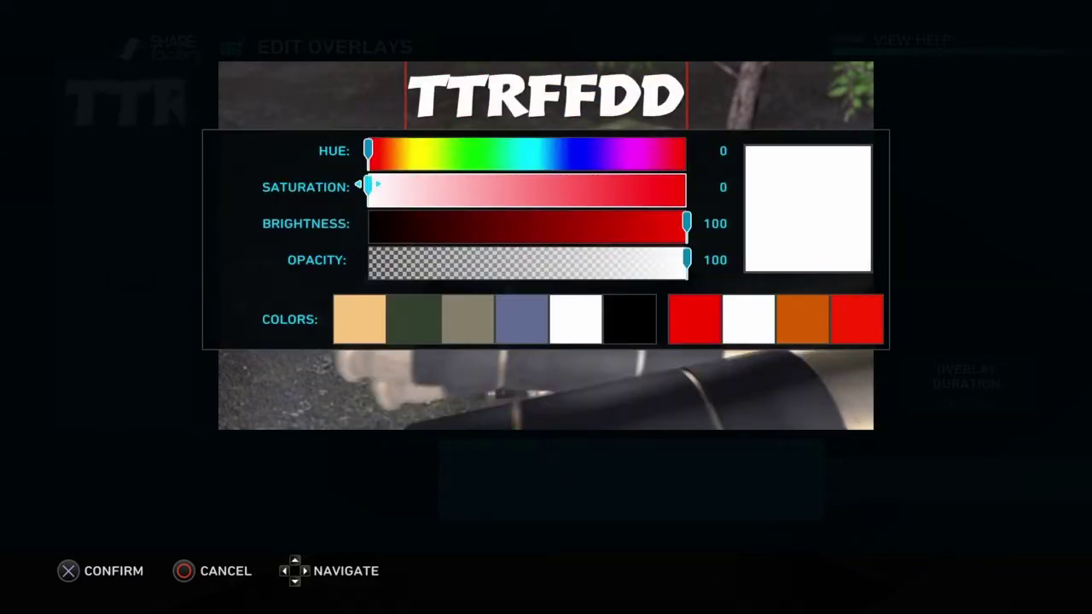
key("Return")
key("Right")
key("Right")
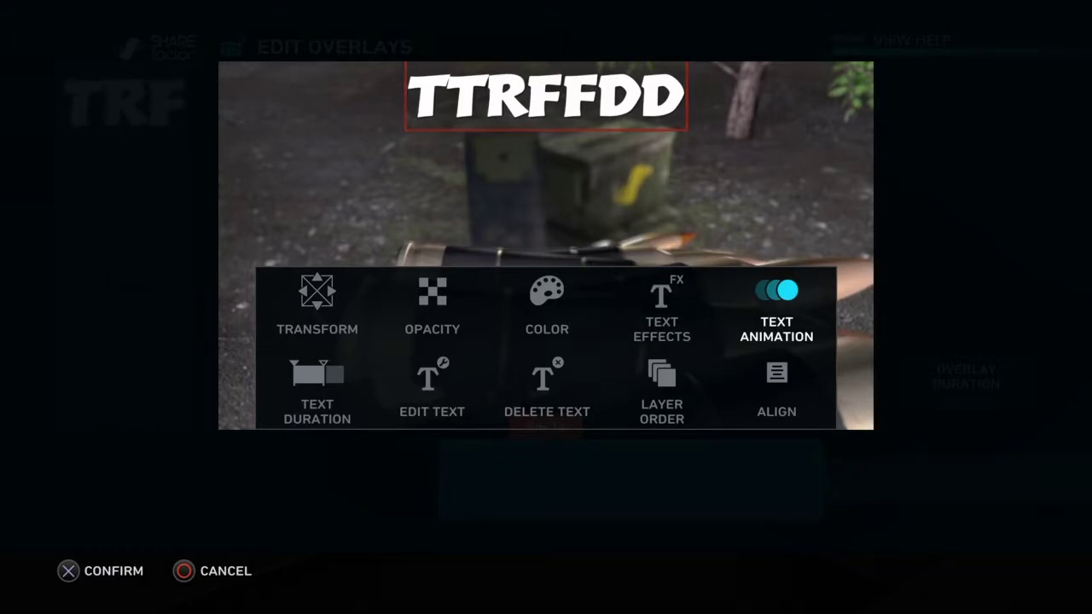
Reconfirm Rainbow as the title's middle animation
key("Return")
key("Return")
key("Escape")
key("Left")
key("Return")
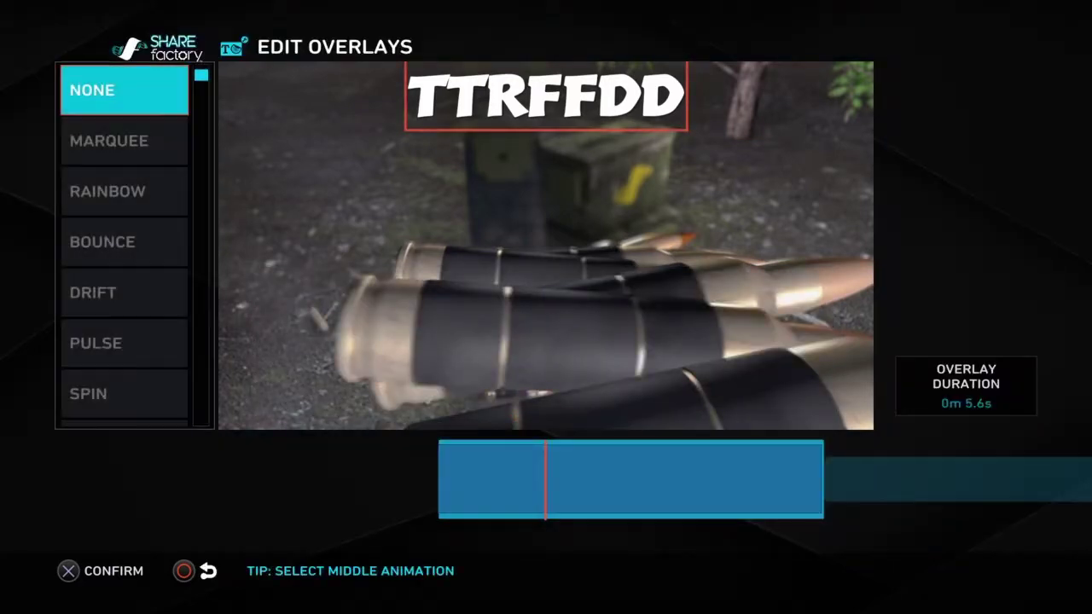
key("Down")
key("Down")
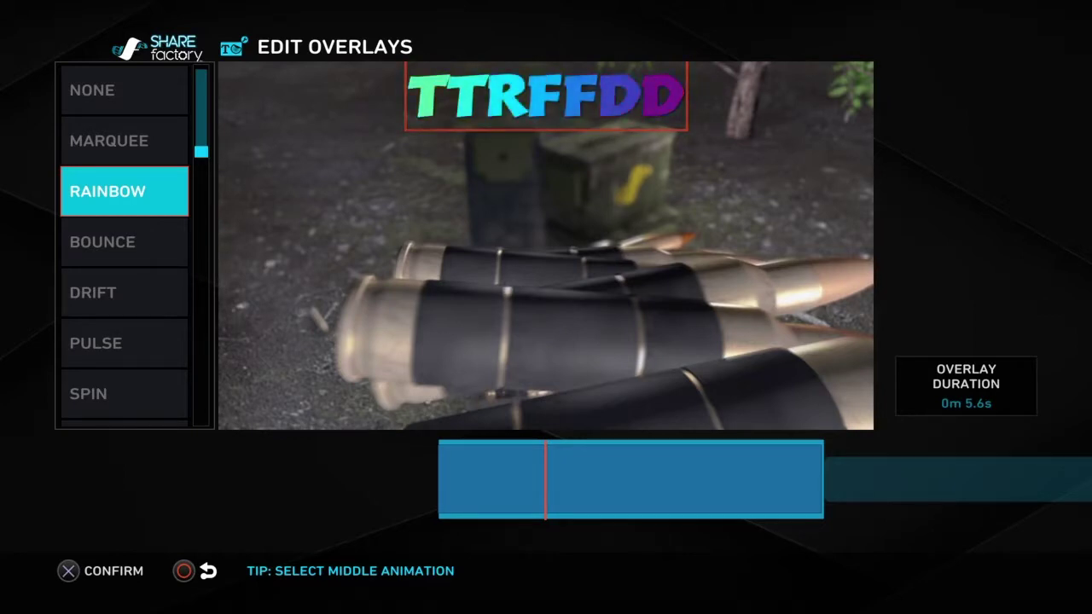
key("Return")
Try Fade Out as the ending animation, then set it back to None
key("Right")
key("Return")
key("Down")
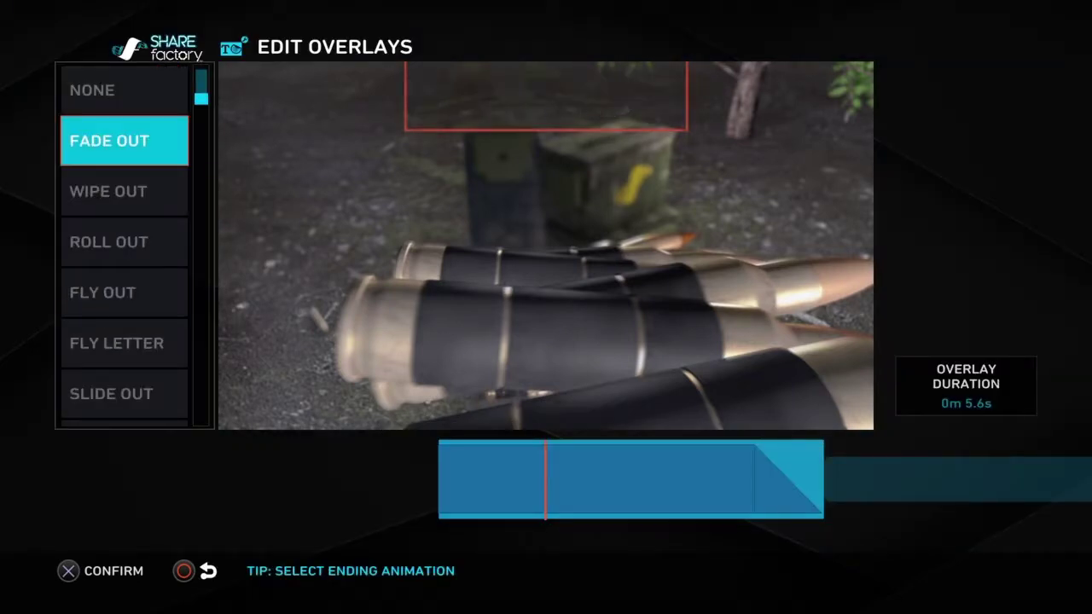
key("Down")
key("Down")
key("Down")
key("Down")
key("Down")
key("Down")
key("Down")
key("Down")
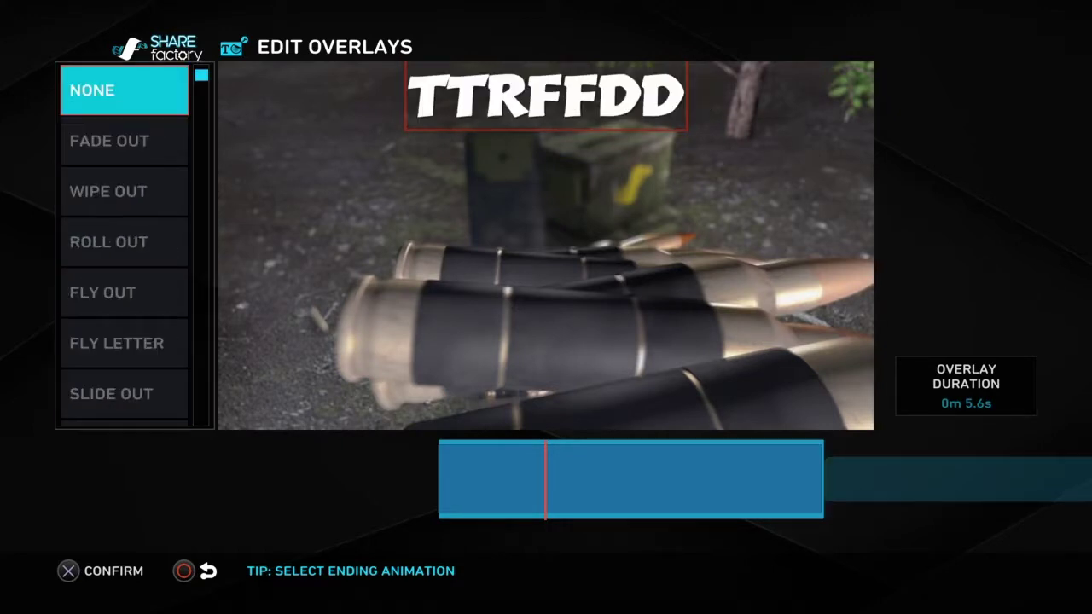
key("Return")
Close the animation and text menus, returning to the Edit Overlays timeline
key("Escape")
key("Down")
key("Right")
key("Up")
key("Right")
key("Escape")
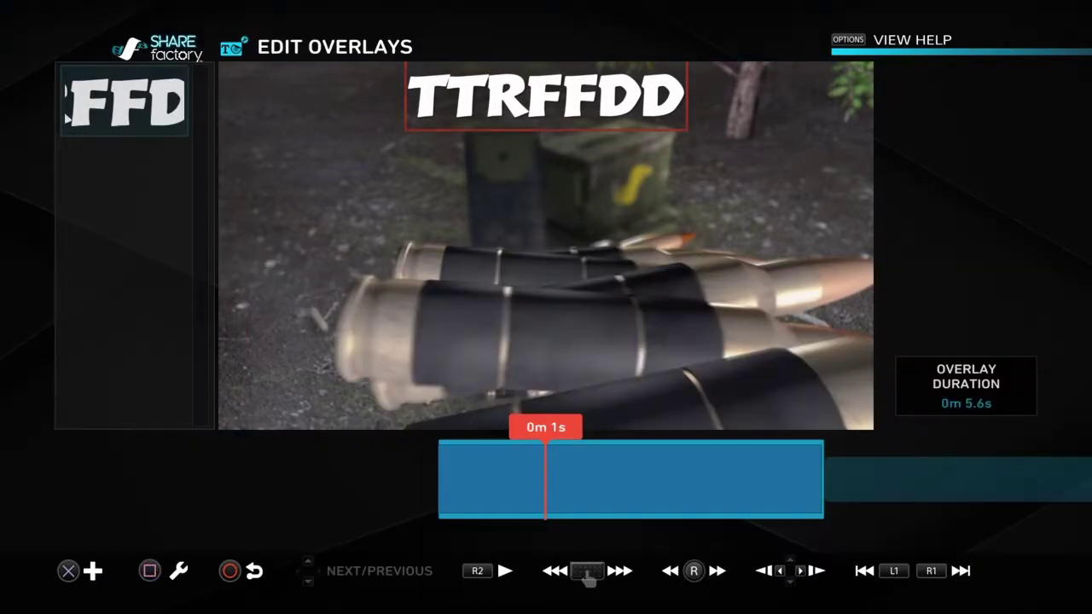
key("Escape")
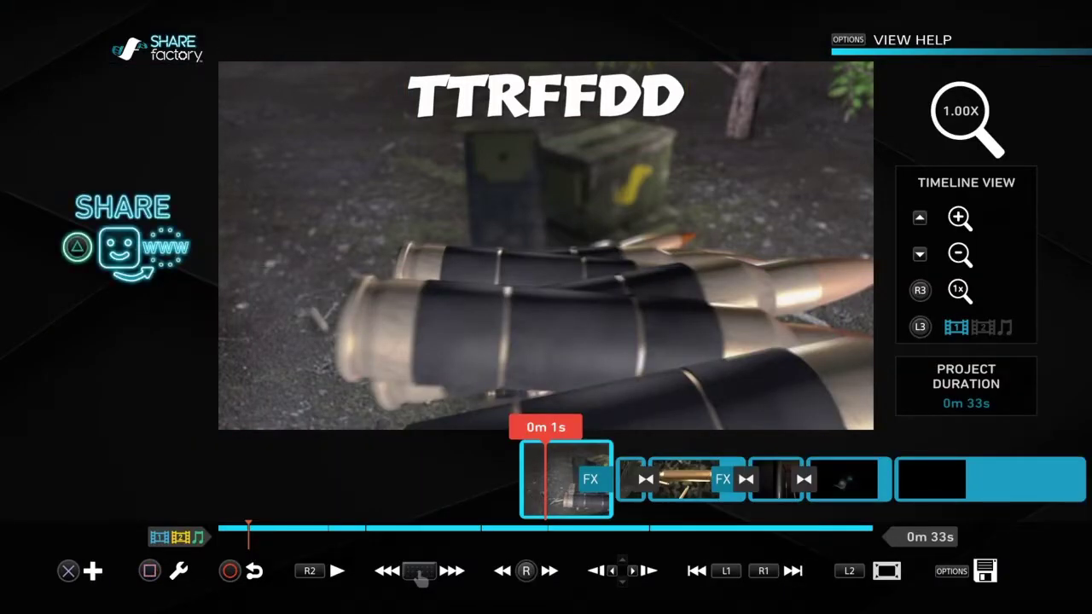
key("Right")
key("Left")
key("Return")
key("Up")
key("Down")
key("Left")
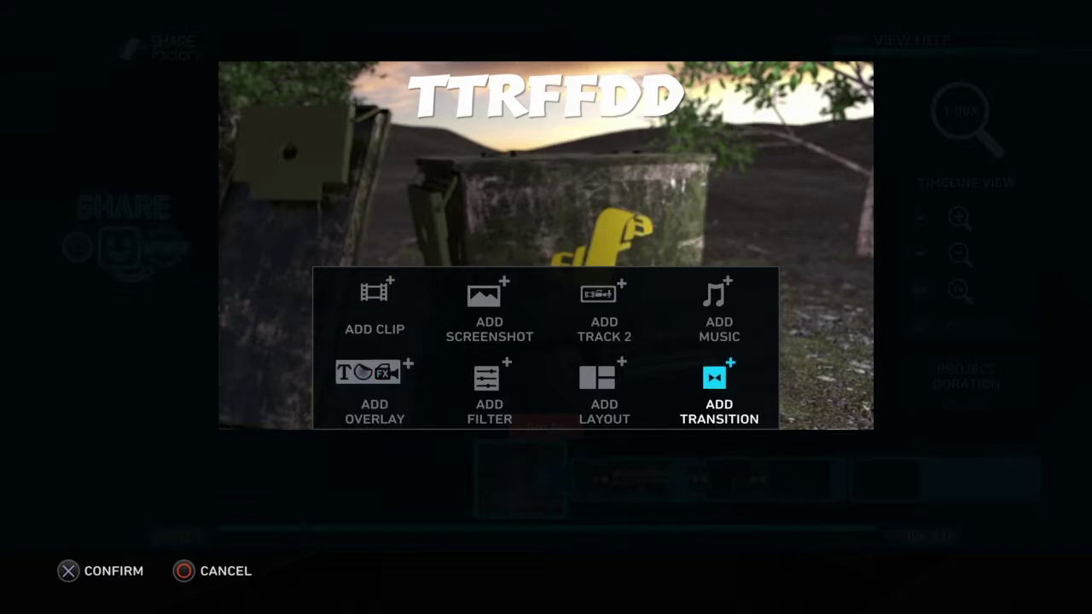
key("Return")
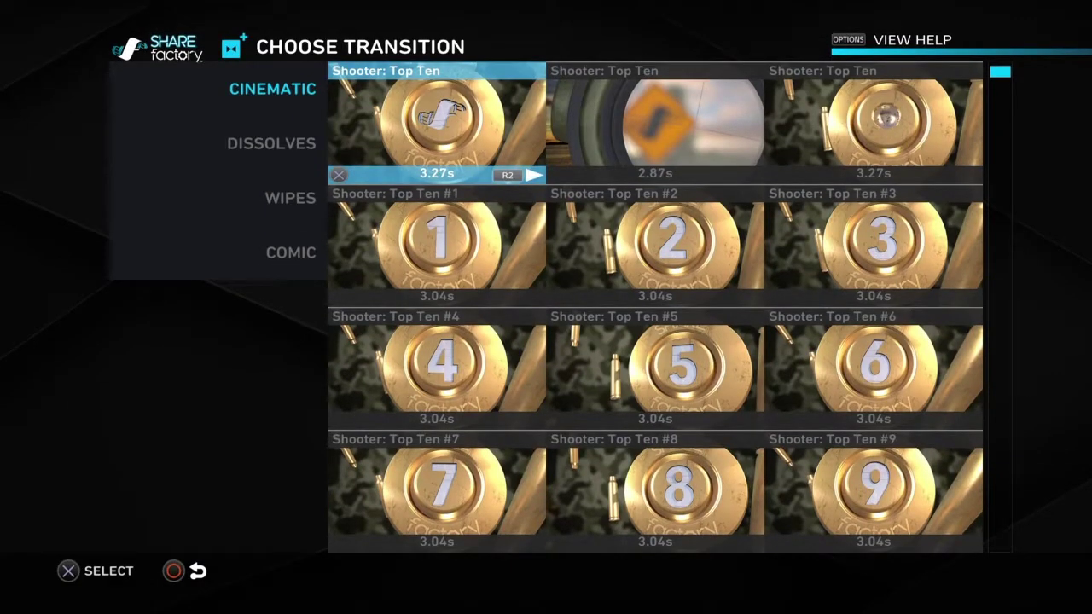
key("Down")
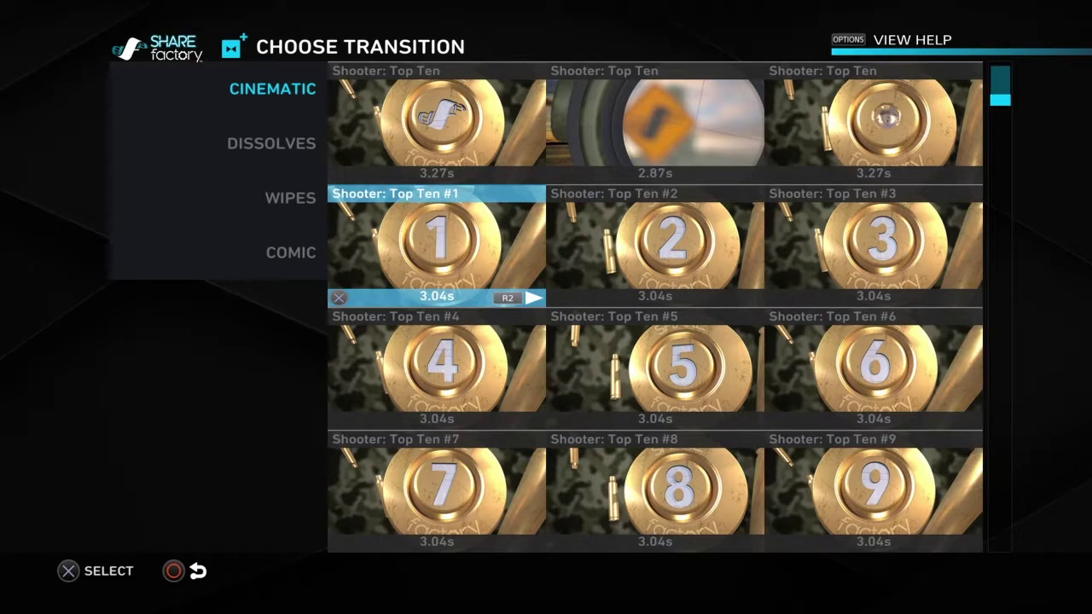
key("Right")
key("Right")
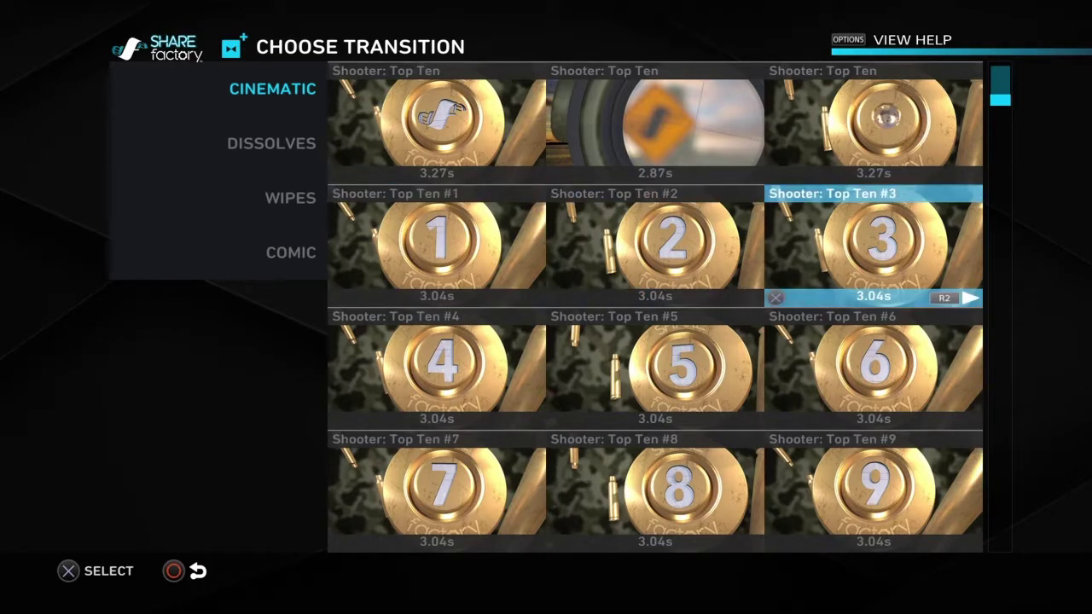
key("Up")
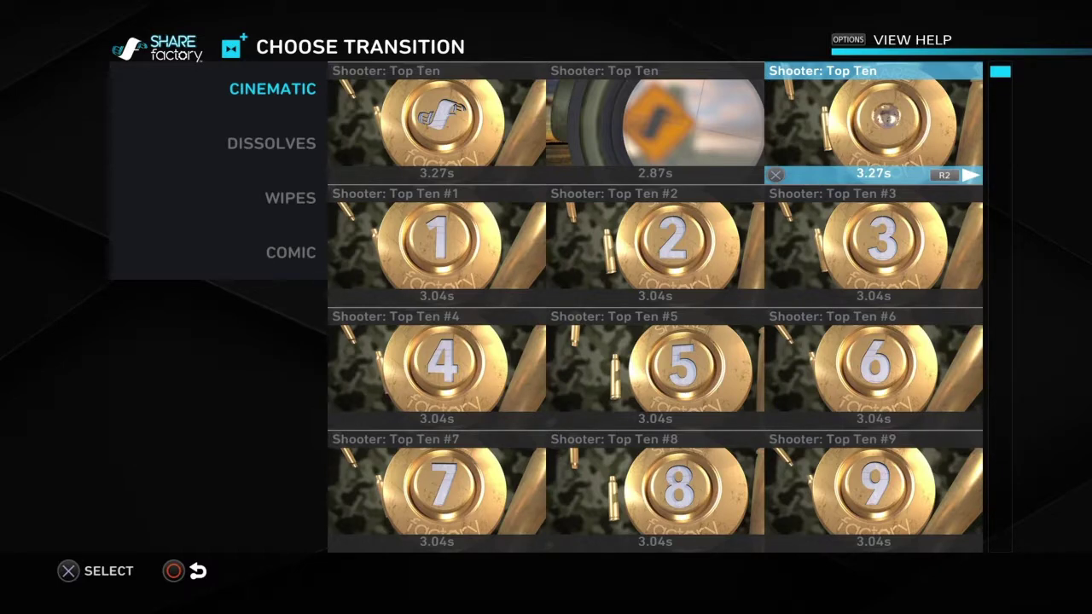
key("Down")
key("Down")
key("Down")
key("Down")
key("Down")
key("Down")
Preview the SHAREfactory and PlayStation®4 cinematic transitions (3.73s, 2.84s, 1.47s, 1.50s)
key("Left")
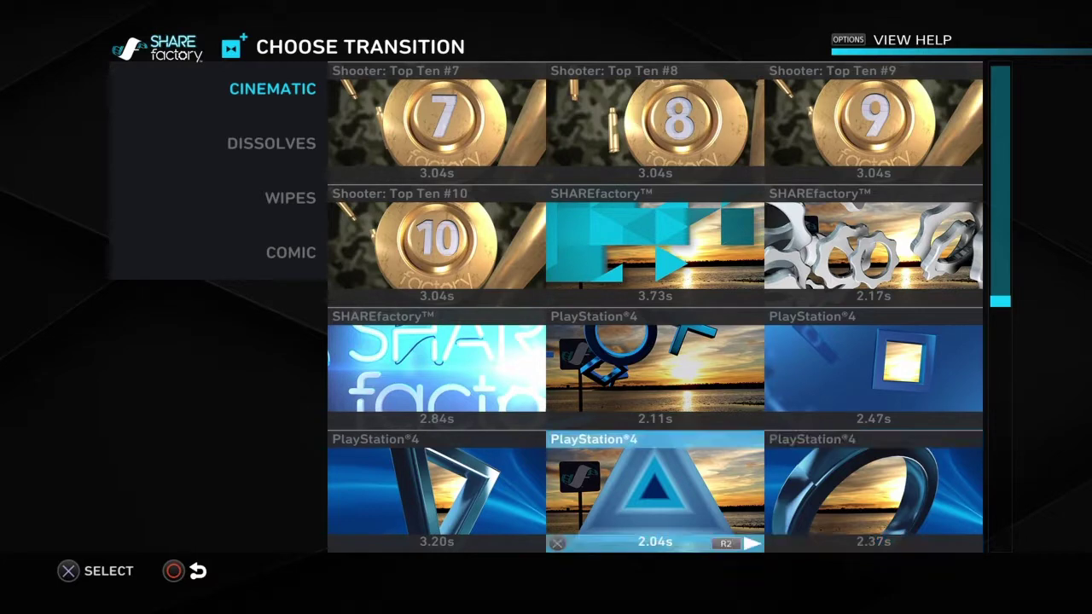
key("Up")
key("Up")
key("Down")
key("Left")
key("Down")
key("Down")
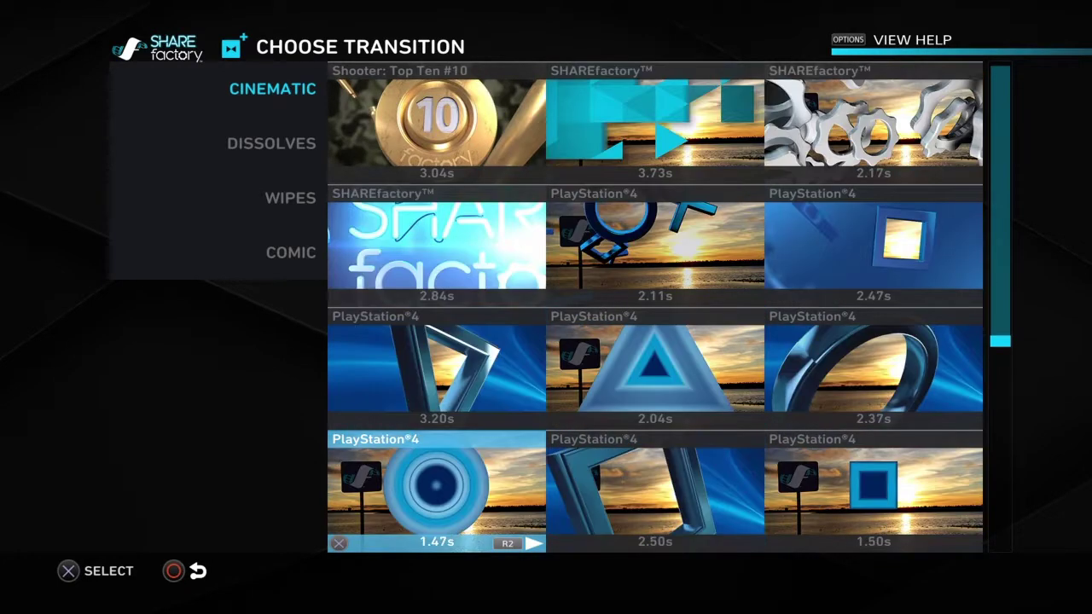
key("Right")
key("Right")
Preview the Static, The Playroom, Explosion and inFAMOUS Second Son transitions
key("Down")
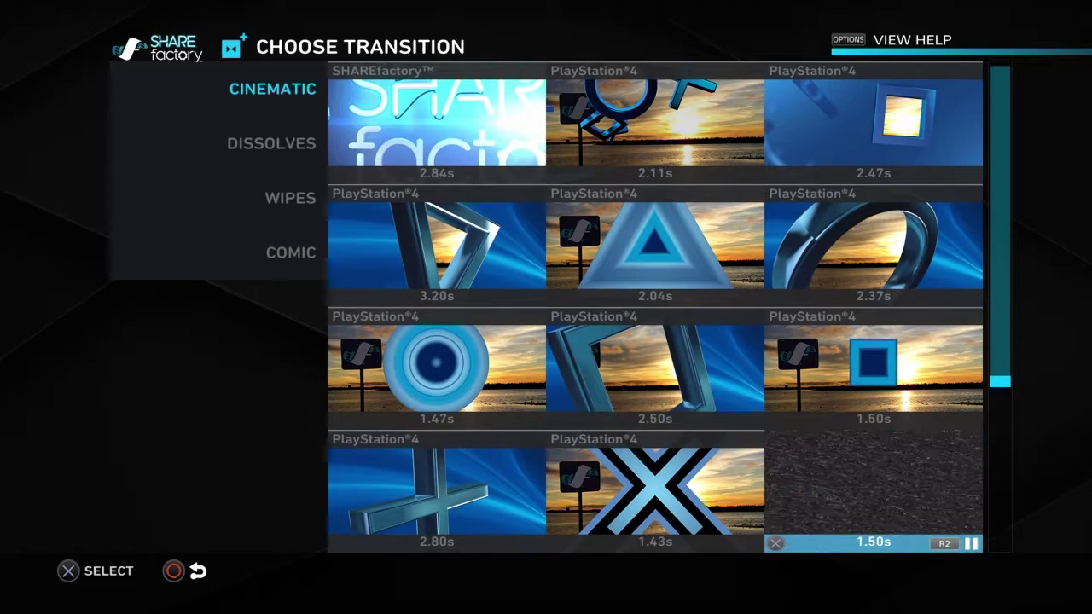
key("Down")
key("Left")
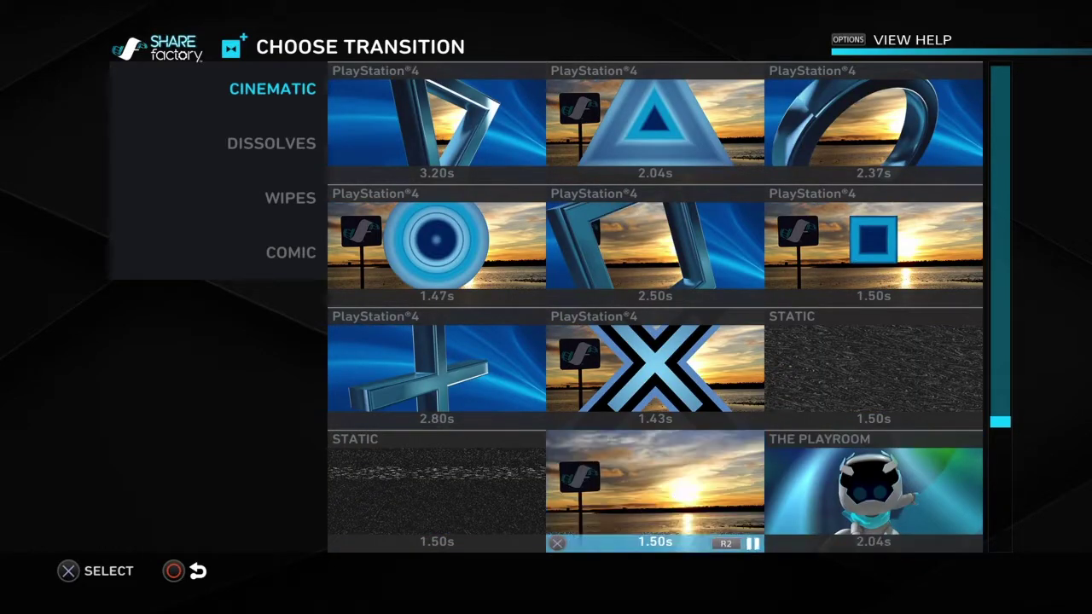
key("Down")
key("Right")
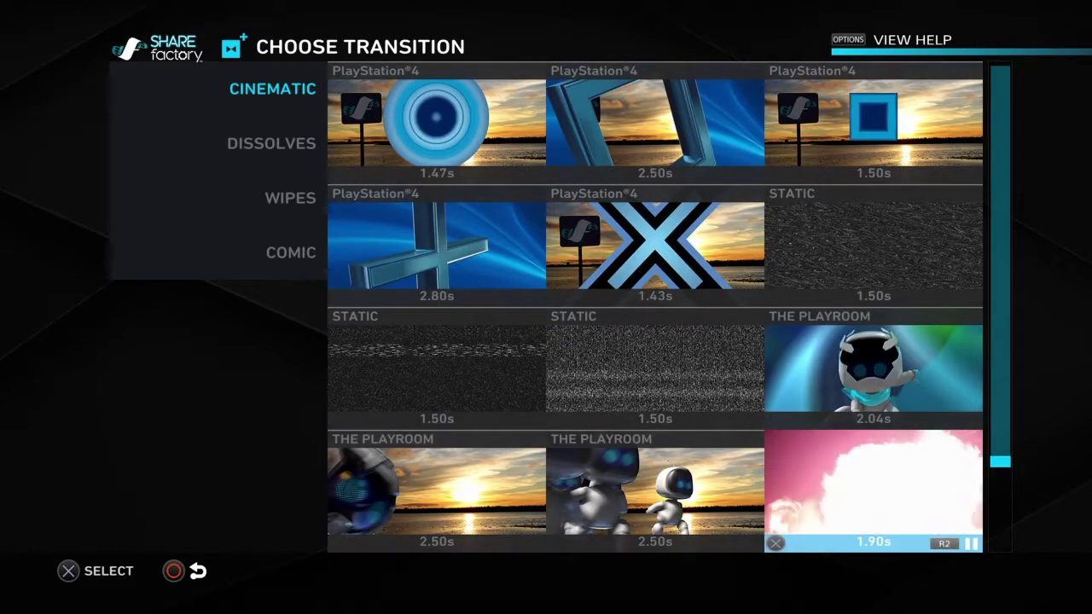
key("Down")
key("Left")
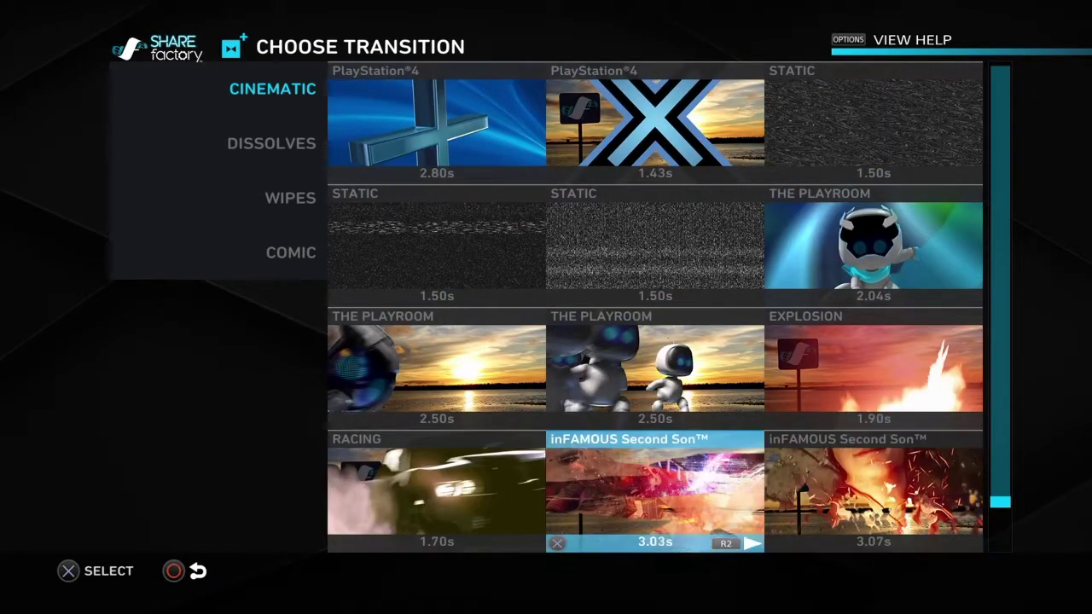
key("Down")
key("Left")
key("Right")
key("Up")
key("Up")
key("Up")
key("Up")
key("Up")
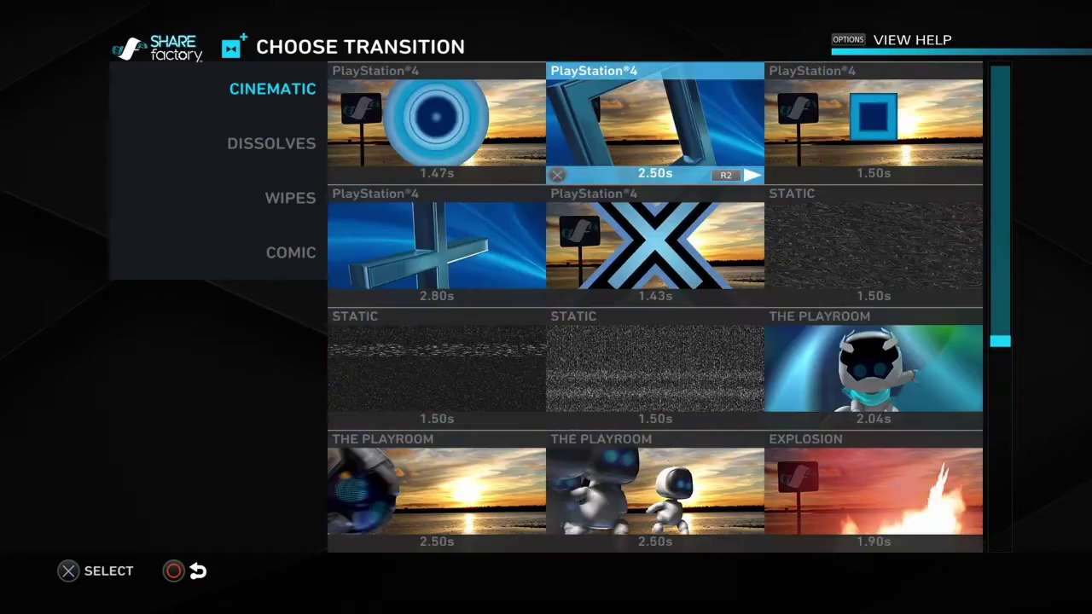
Switch to the Dissolves category, starting with Cross Fade
key("Left")
key("Left")
key("Down")
key("Right")
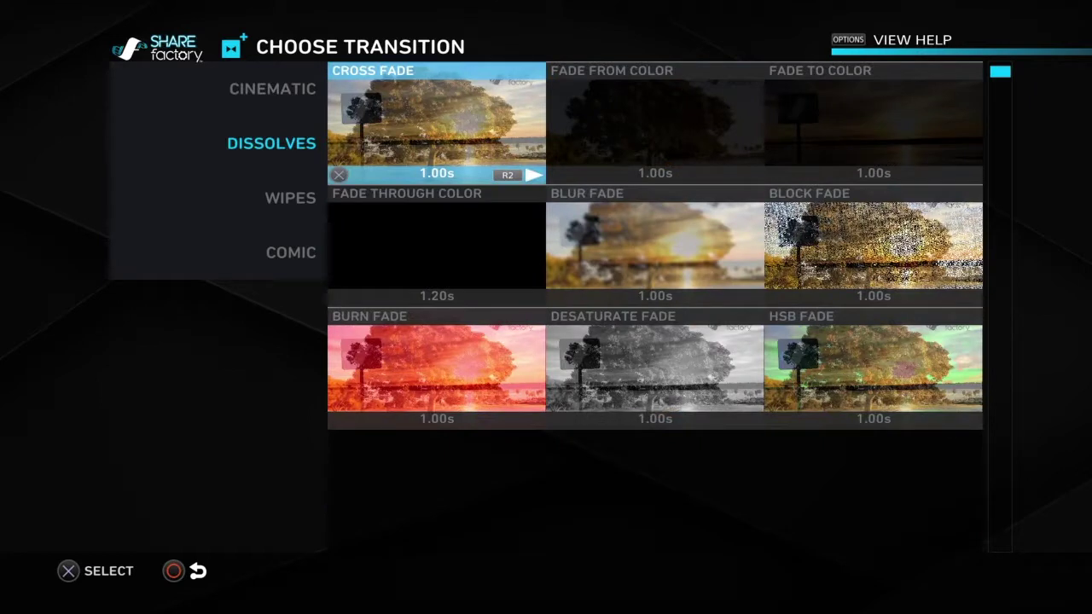
Preview the Fade Through Color dissolve, then the Vertical Bands In and Horizontal Bands In wipes
key("Down")
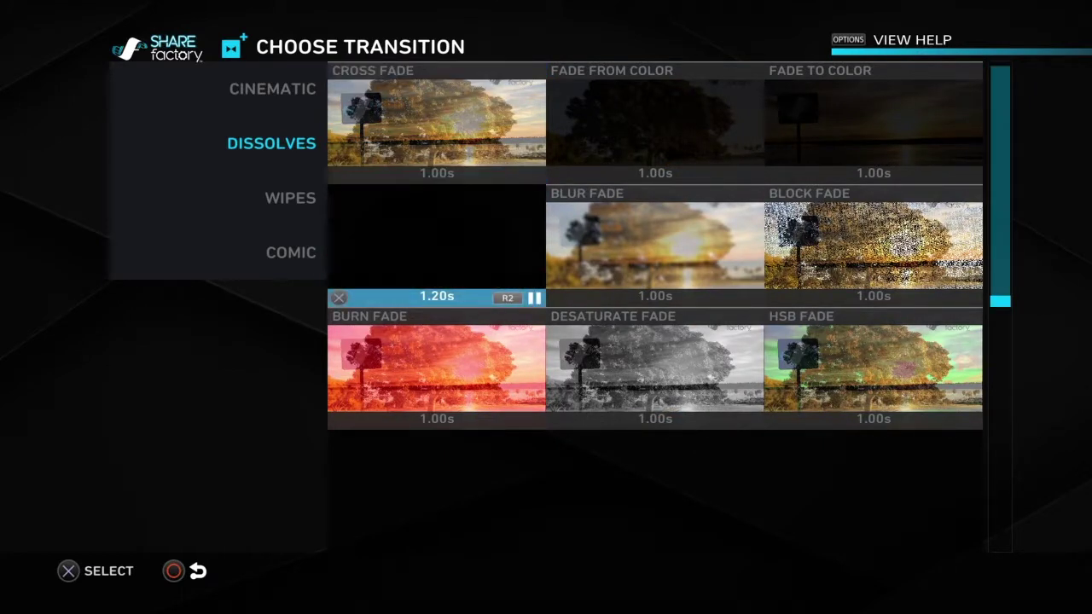
key("Left")
key("Down")
key("Right")
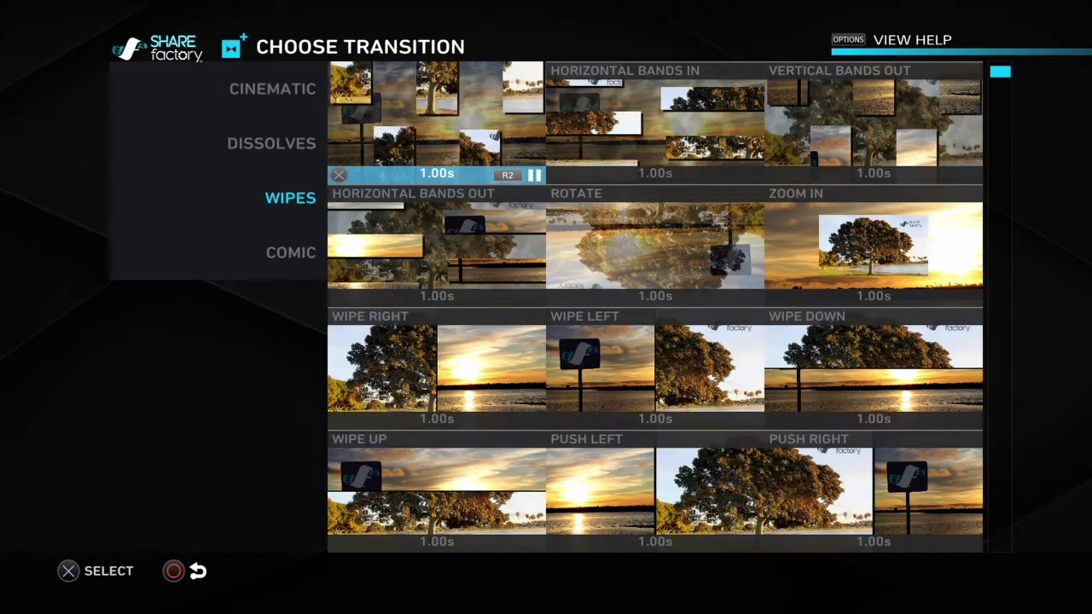
key("Right")
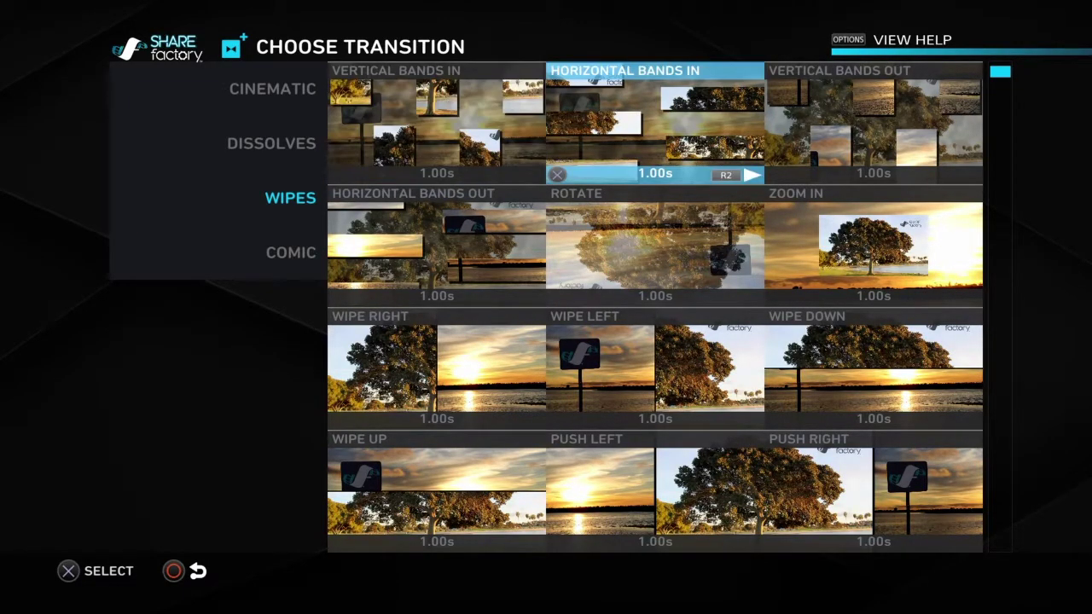
key("Down")
key("Down")
Preview the Wipe Down, Push, Ellipse Implode, Rectangle Explode and Vertical Door Open wipes
key("Right")
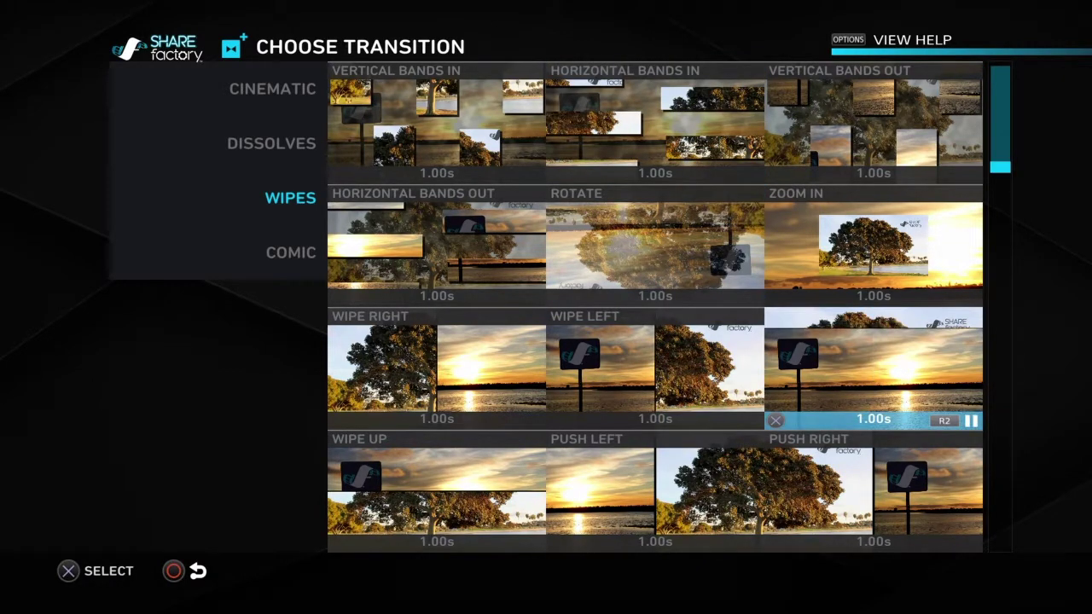
key("Down")
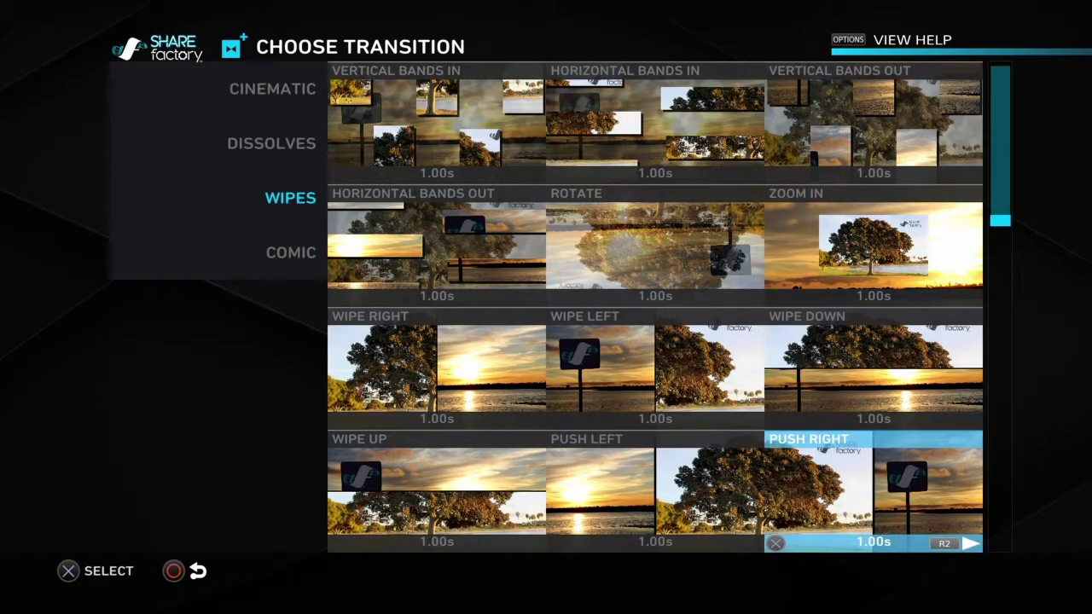
key("Left")
key("Down")
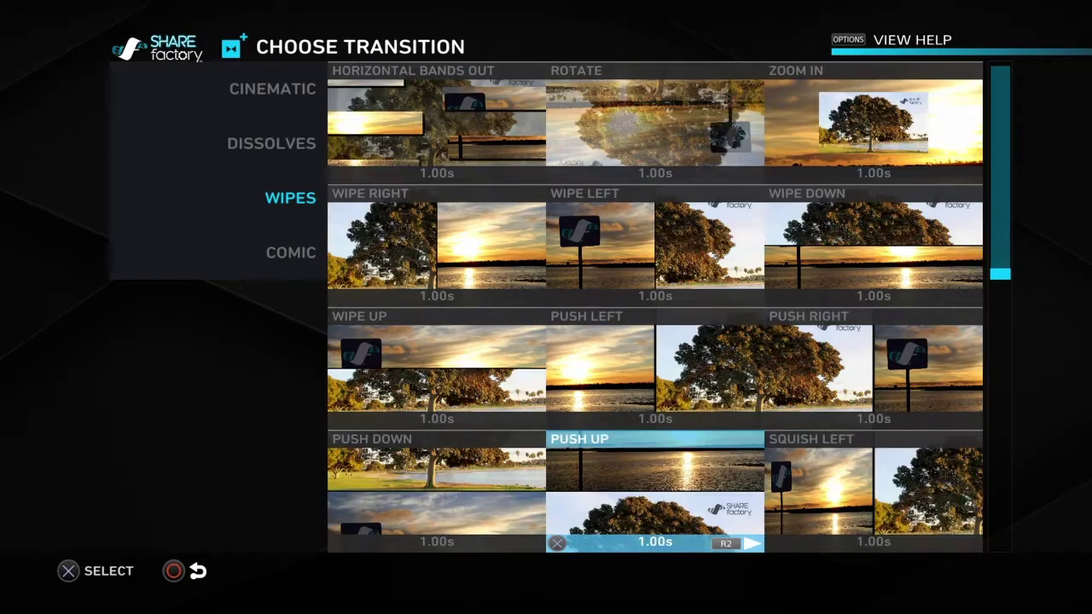
key("Down")
key("Down")
key("Down")
key("Down")
key("Down")
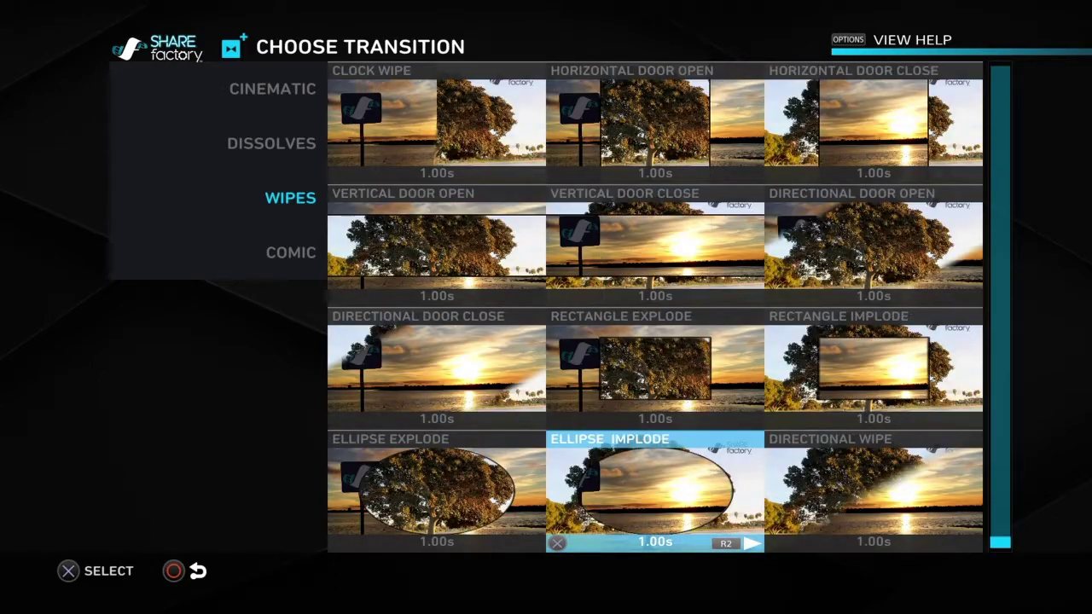
key("Up")
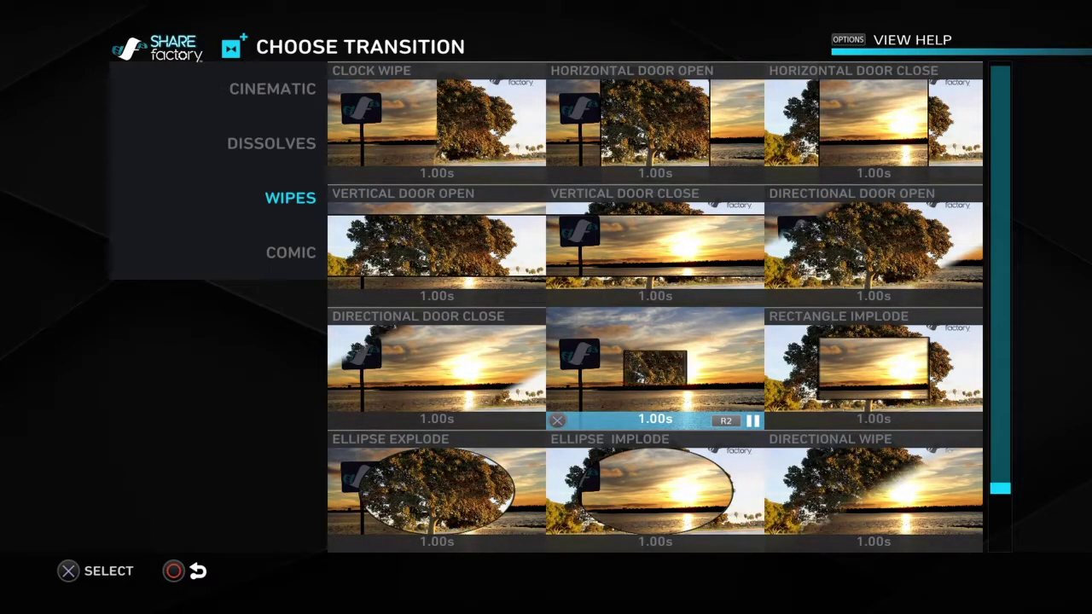
key("Left")
key("Up")
Switch to the Comic transitions and preview Next Panel #2
key("Left")
key("Down")
key("Right")
key("Right")
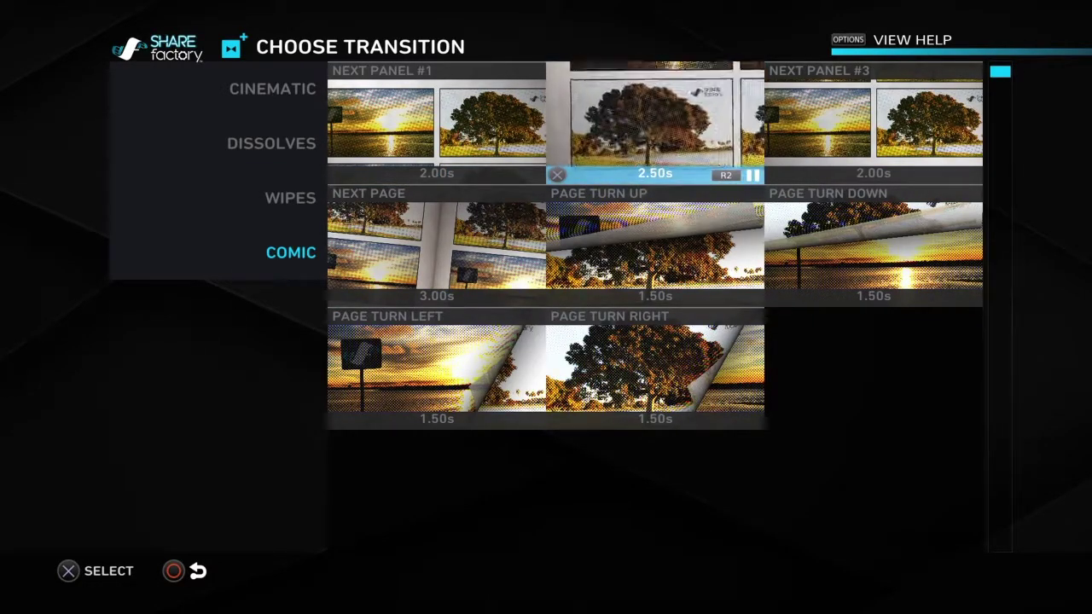
Exit the transition picker unused and browse layouts, previewing Square Center, without choosing one
key("Return")
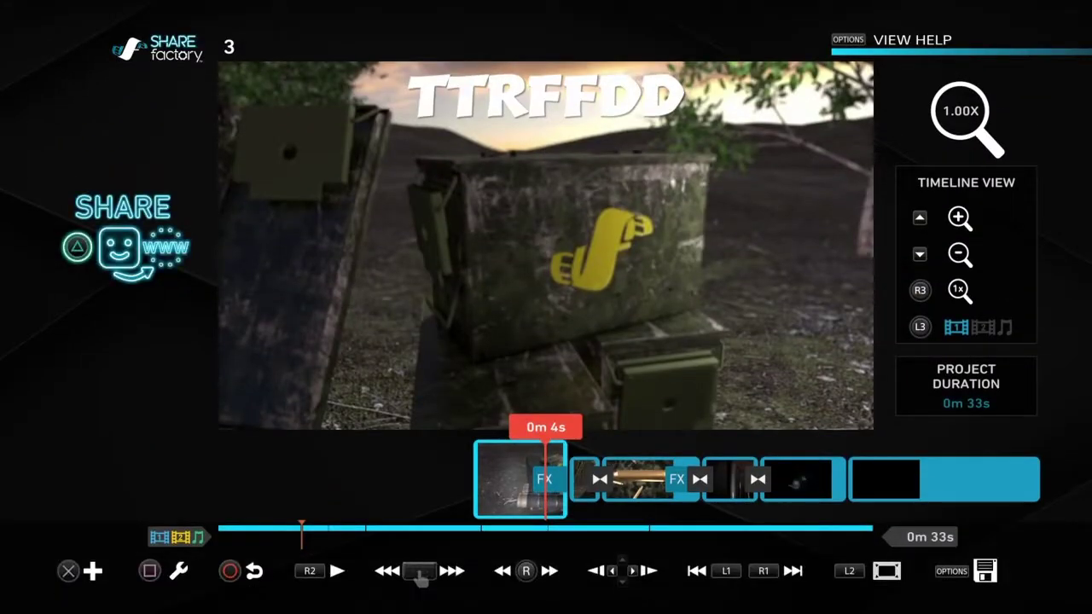
key("Return")
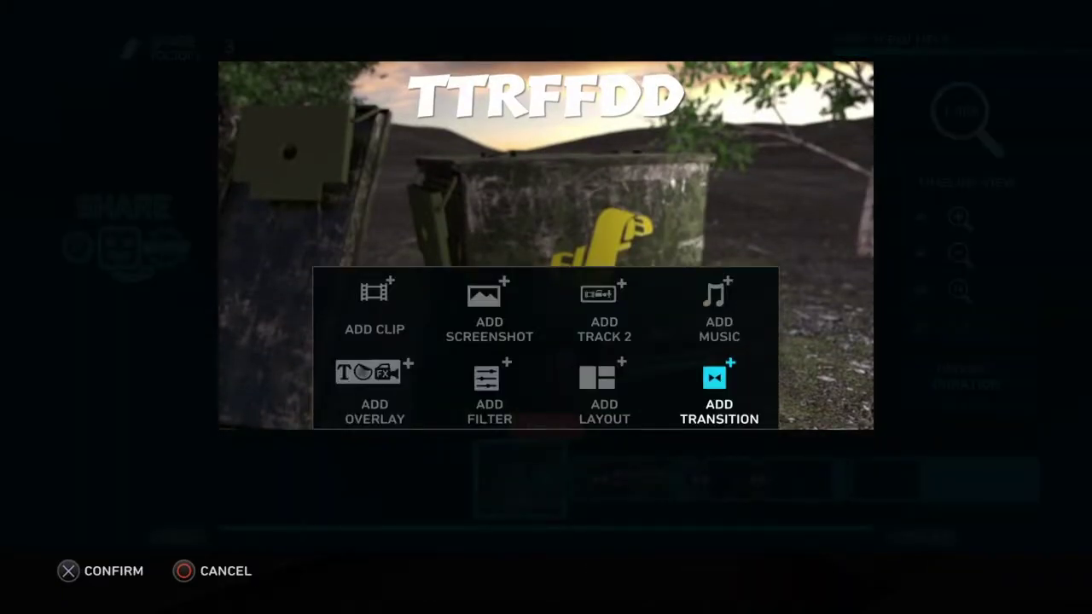
key("Left")
key("Left")
key("Right")
key("Return")
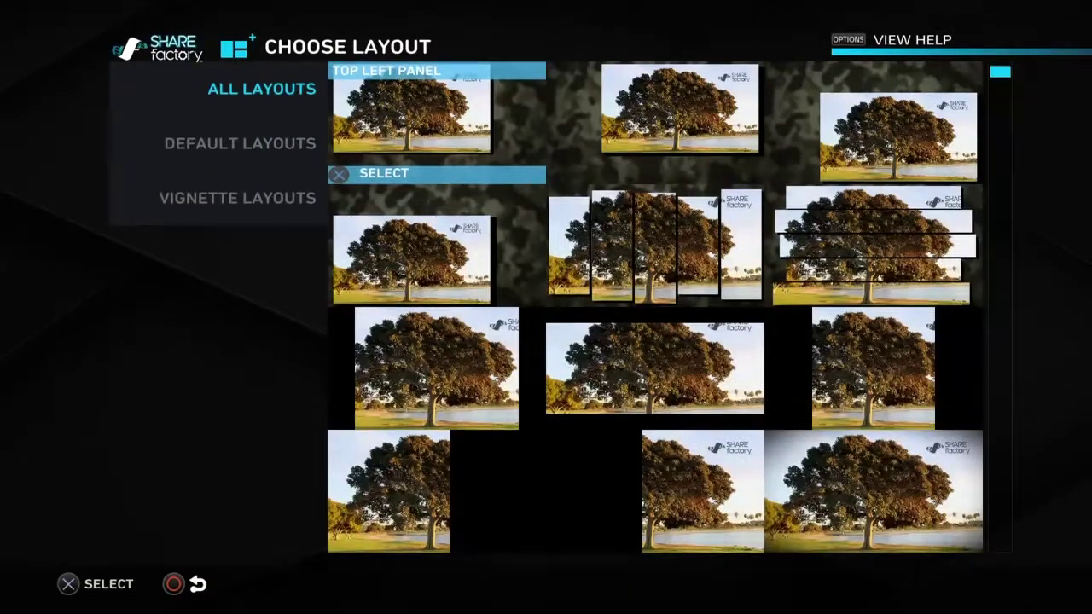
key("Right")
key("Right")
key("Down")
key("Down")
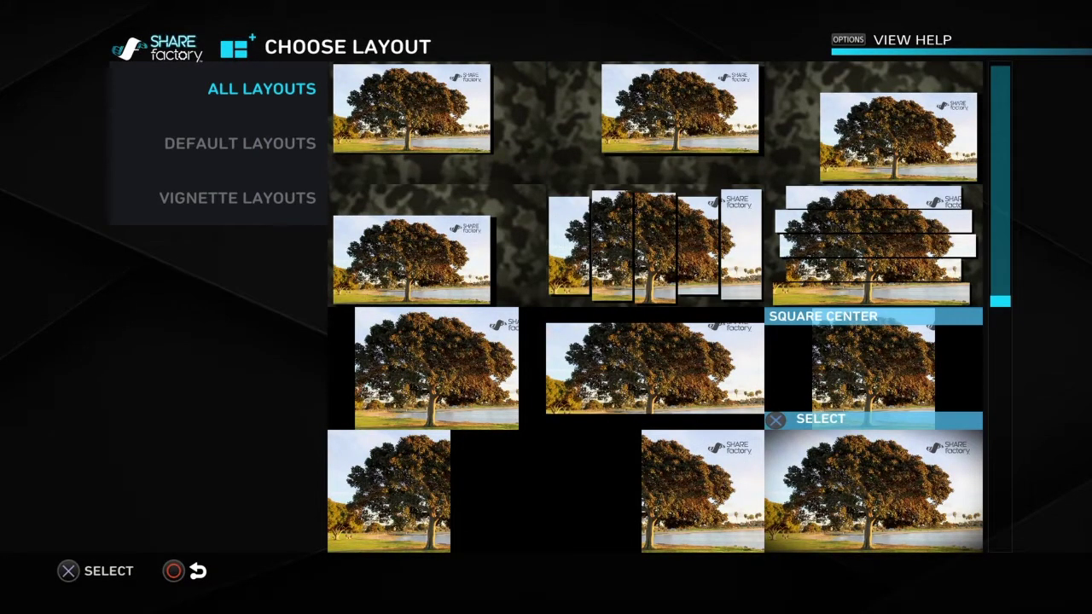
key("Escape")
Browse the Colorize, Sketch, Colored Edges and Halftone filters, then close without applying one
key("Return")
key("Left")
key("Return")
key("Right")
key("Right")
key("Down")
key("Down")
key("Left")
key("Left")
key("Down")
key("Right")
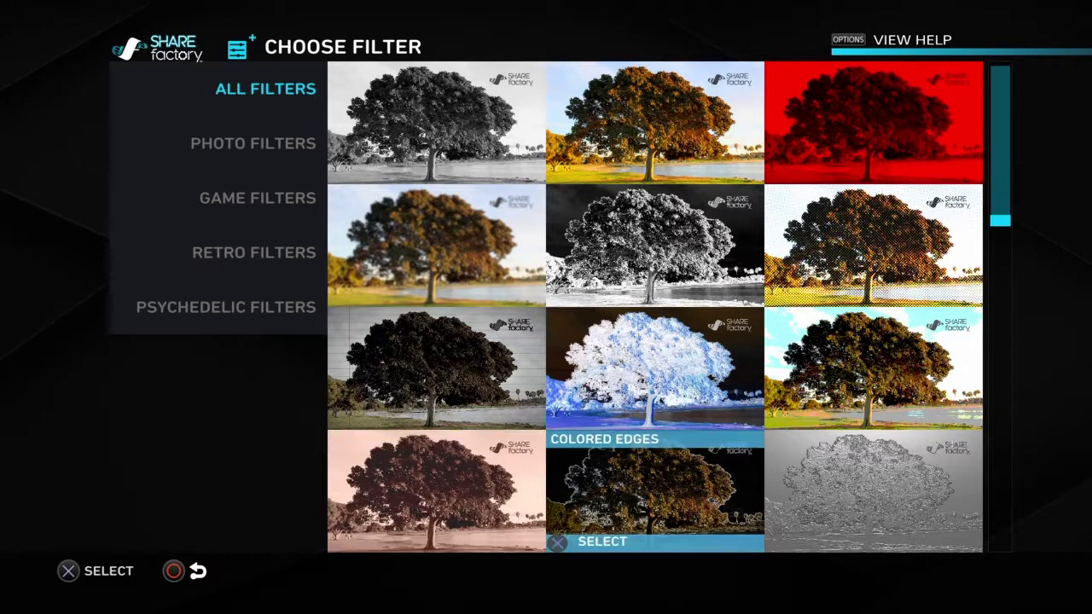
key("Right")
key("Up")
key("Up")
key("Up")
key("Escape")
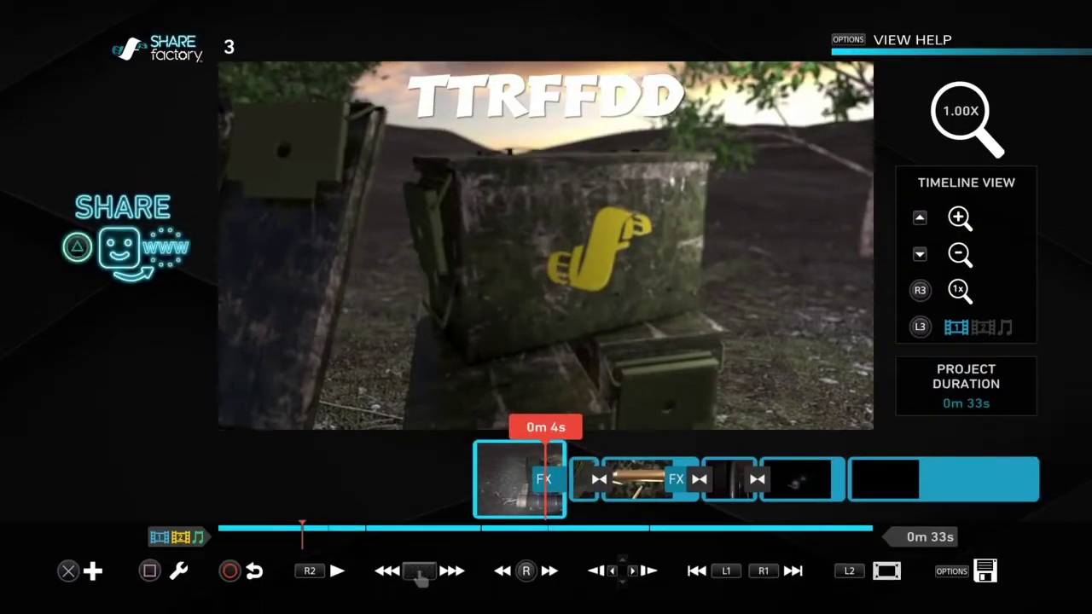
Check the first clip's options unchanged, then start adding a second picture-in-picture track
key("Return")
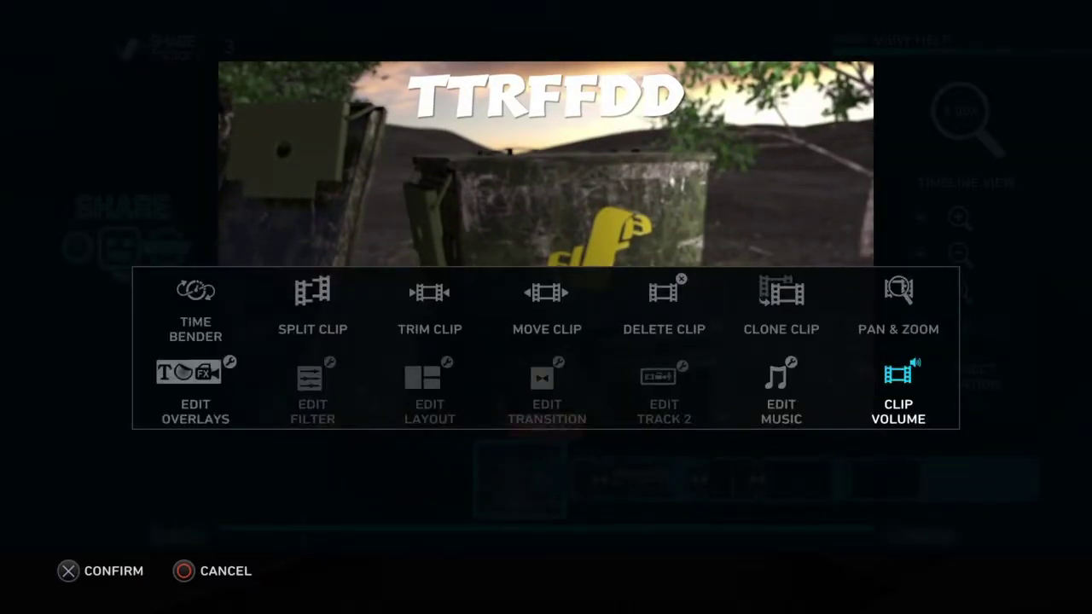
key("Escape")
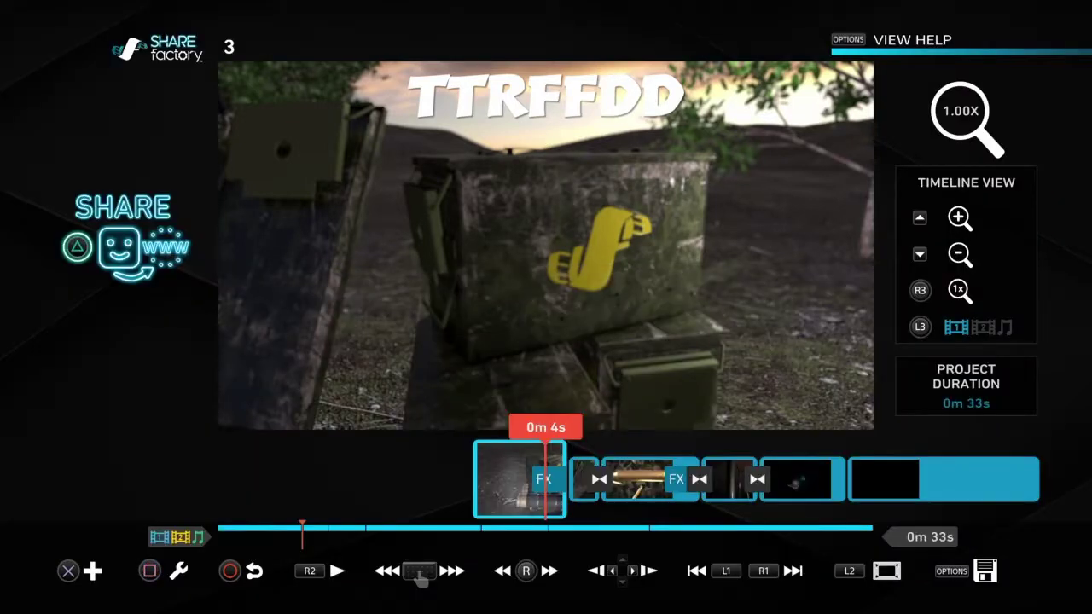
key("Return")
key("Up")
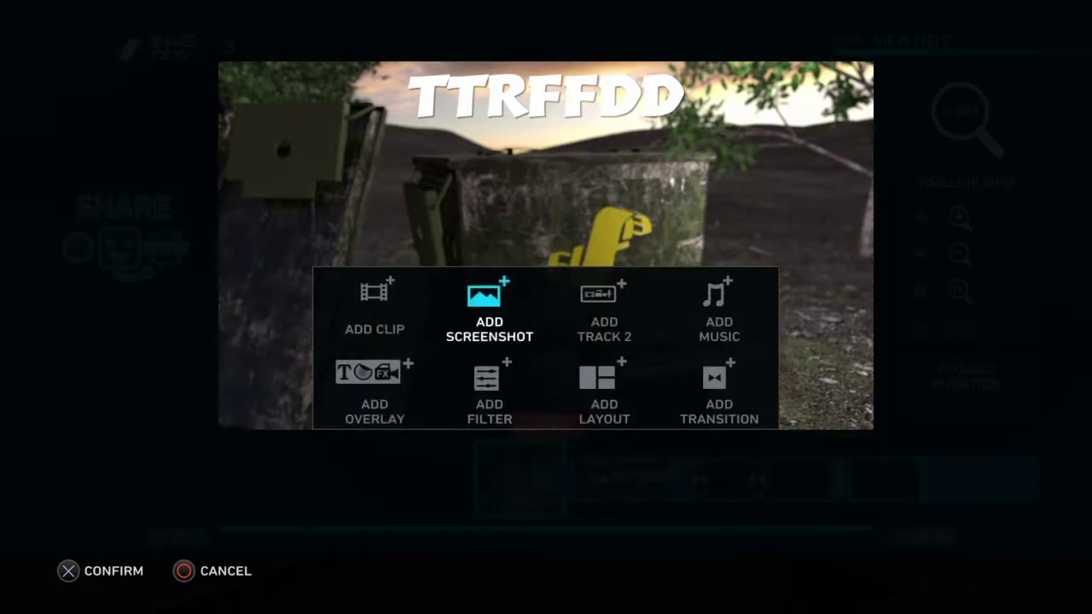
key("Right")
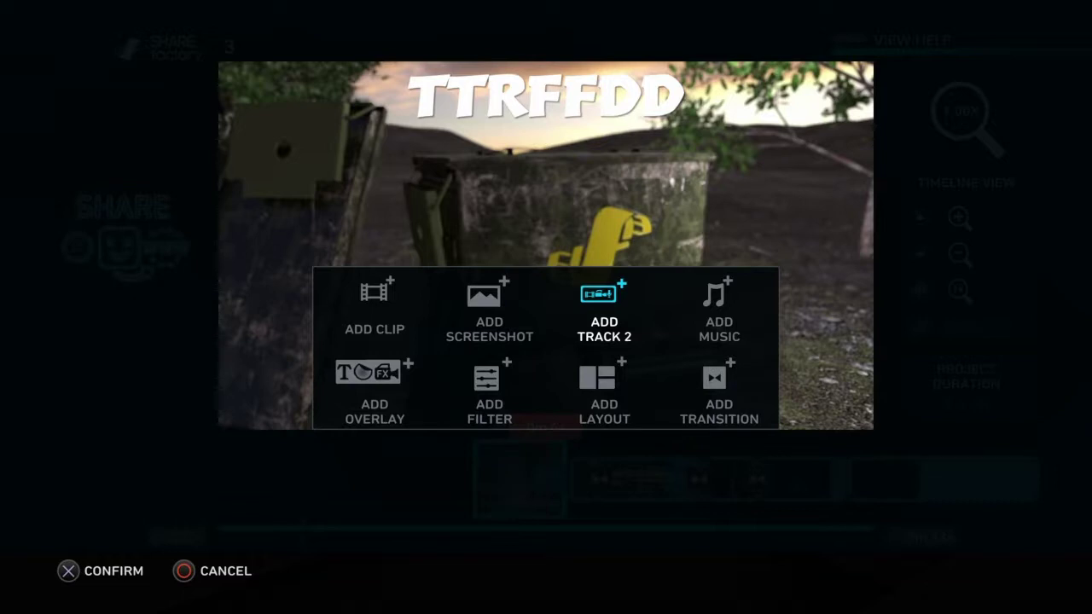
key("Return")
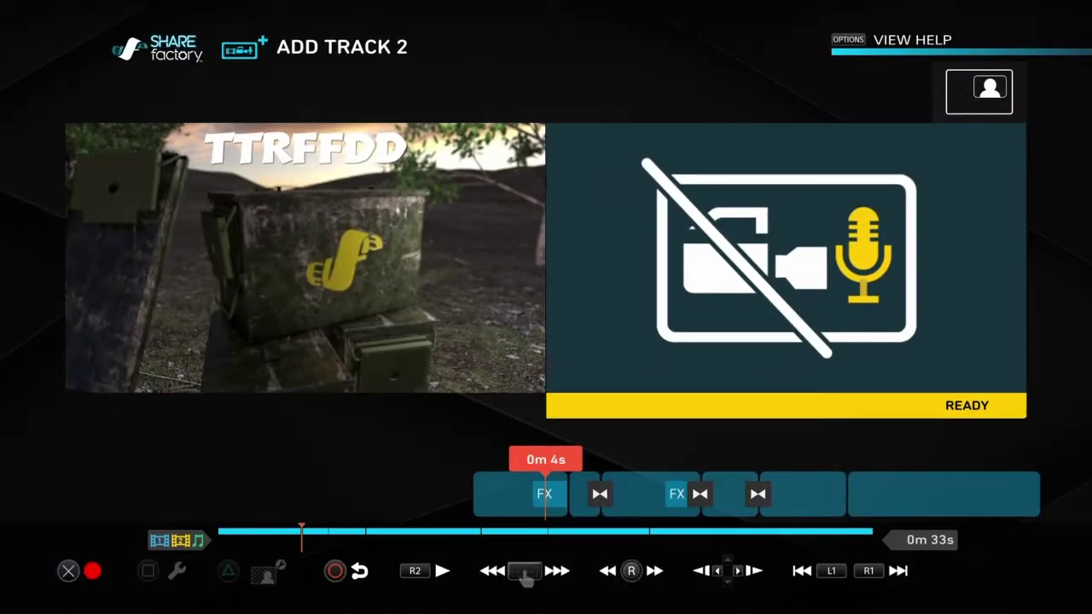
Place the Shooter: Top Ten Title clip on track two
key("Return")
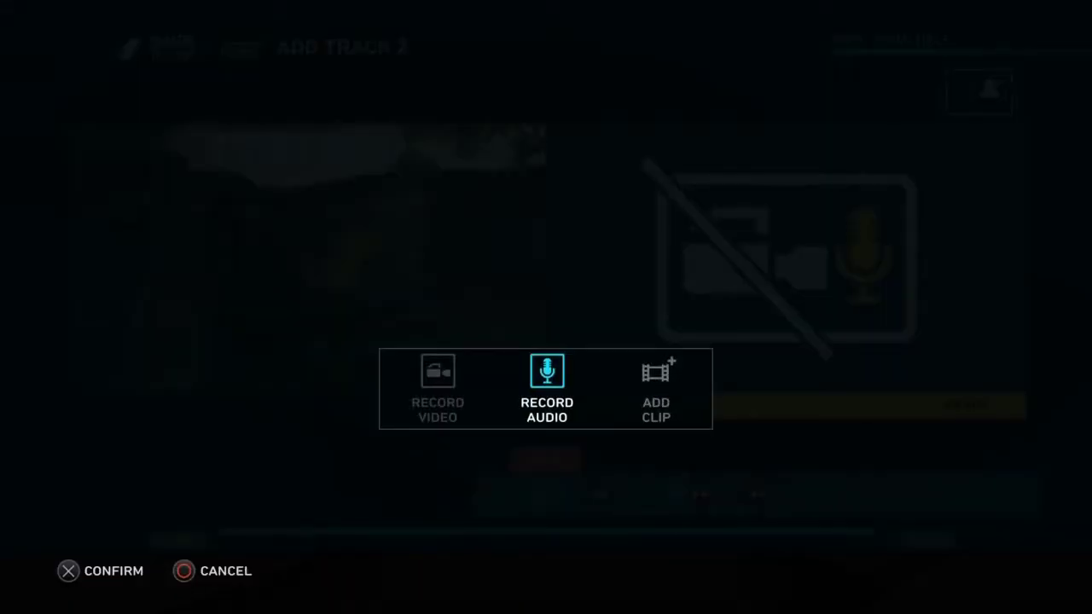
key("Right")
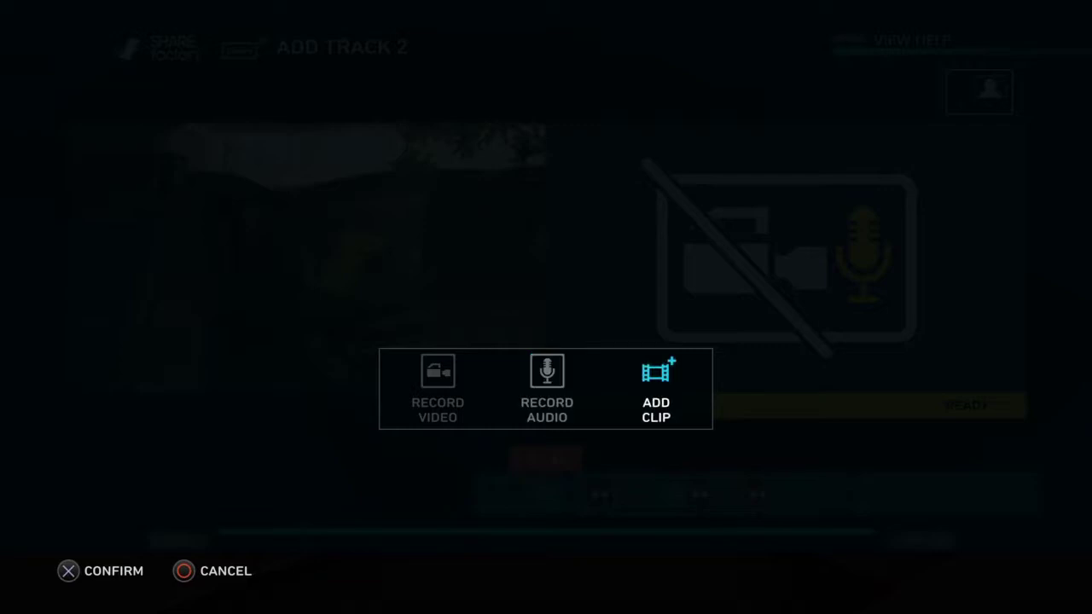
key("Return")
key("Down")
key("Up")
key("Right")
key("Return")
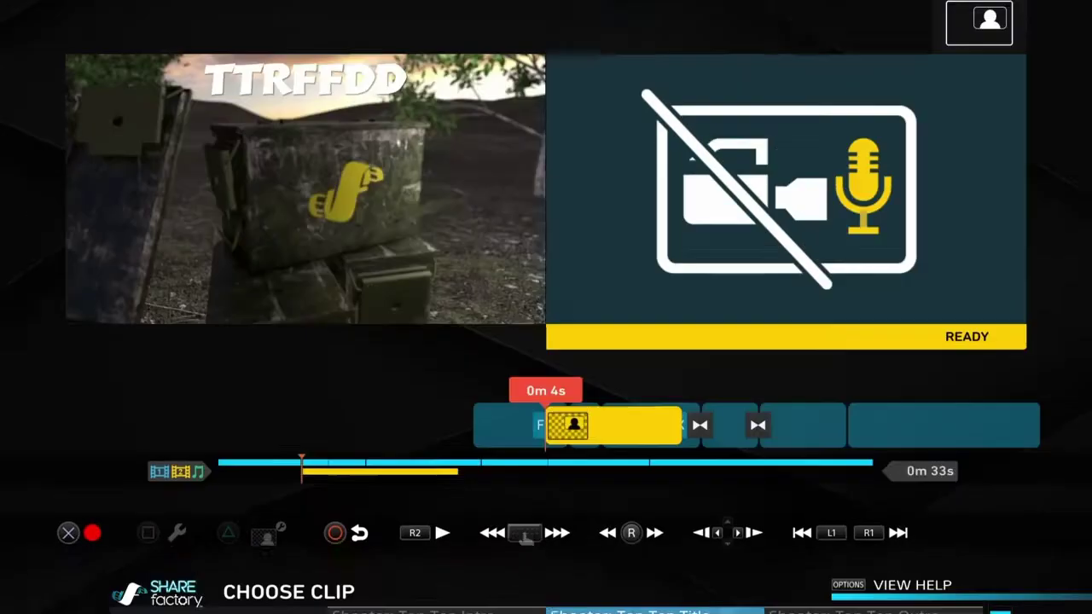
Play back the project with the new overlay, then return to the main timeline
key("space")
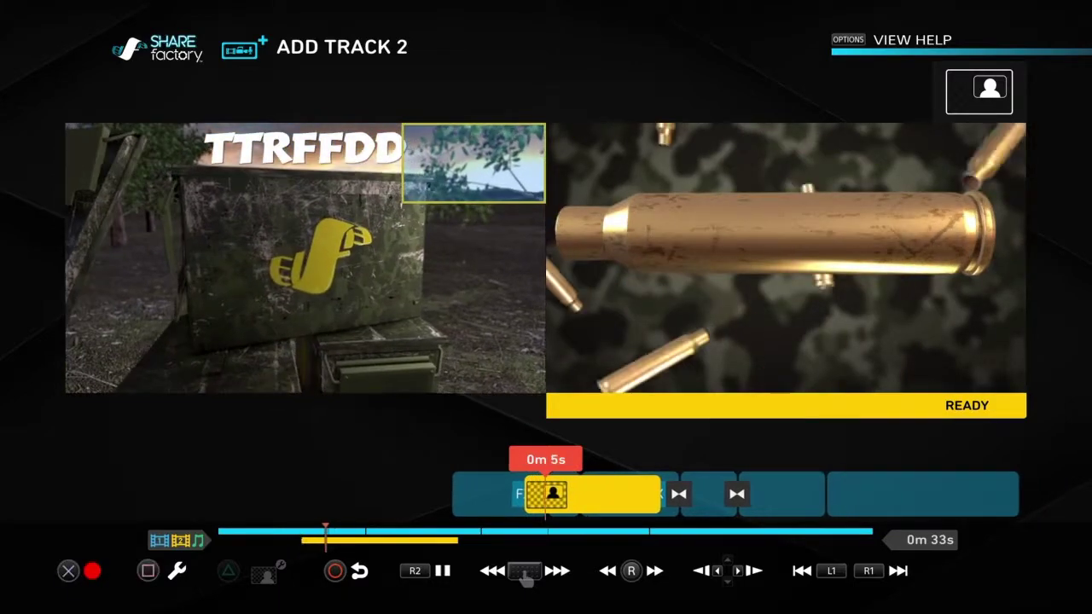
key("space")
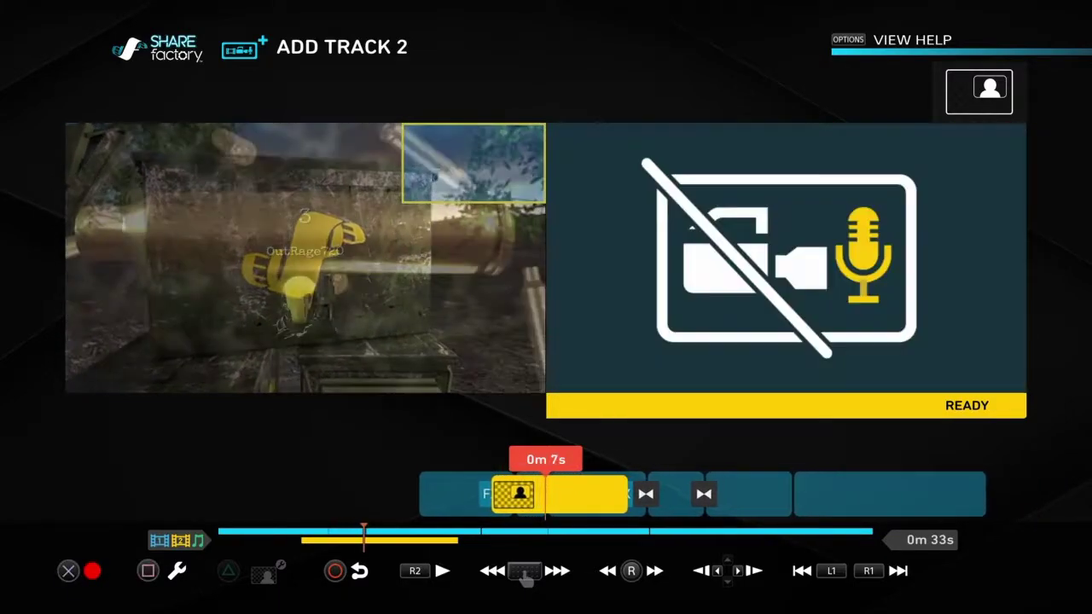
key("Escape")
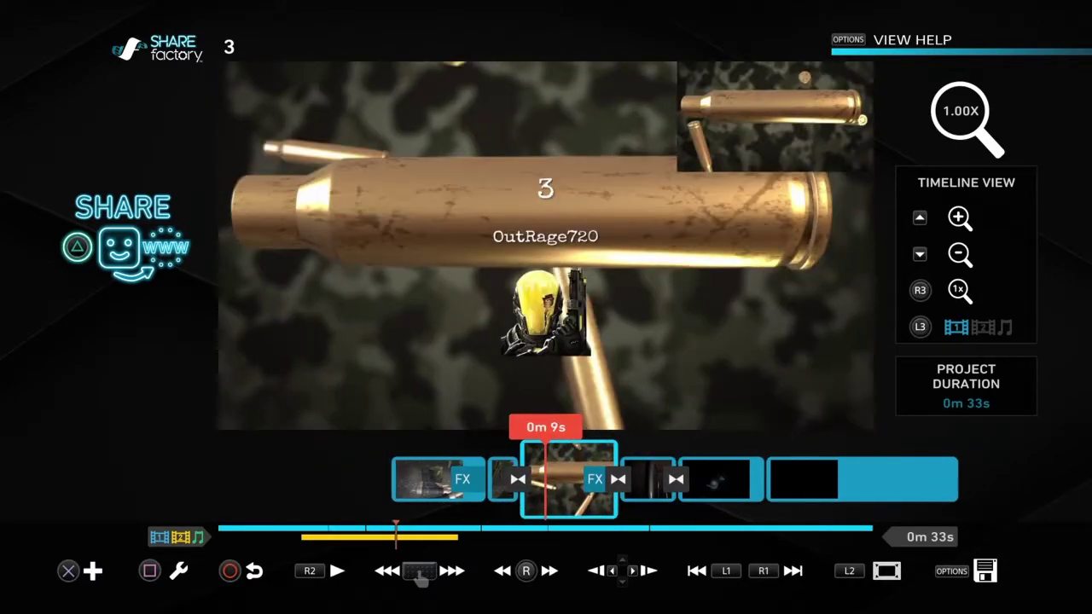
Open second-track editing from the clip at 0m 9s
key("Return")
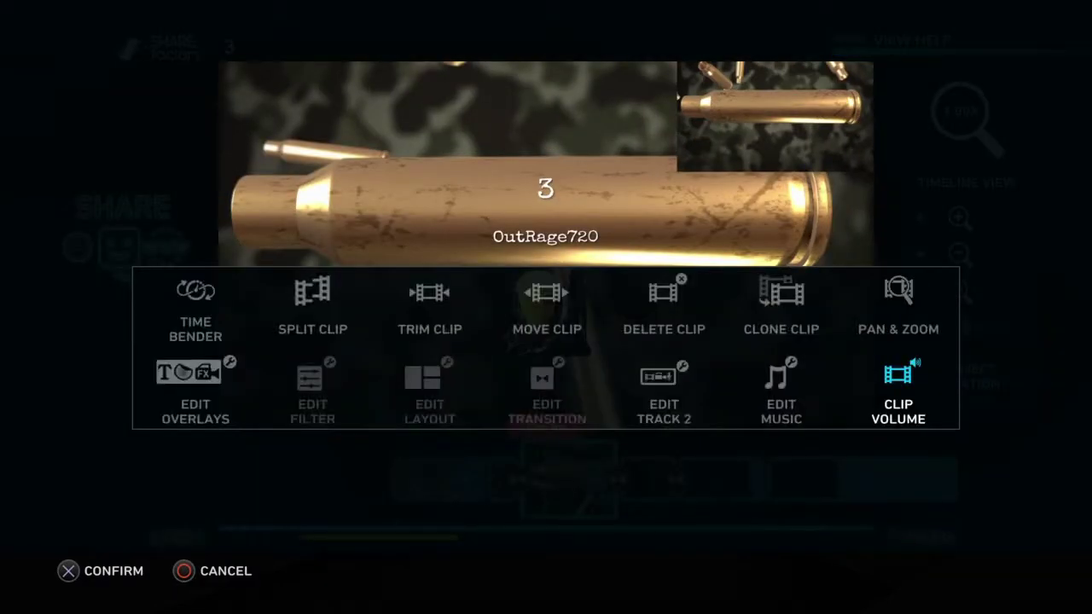
key("Left")
key("Left")
key("Left")
key("Down")
key("Right")
key("Left")
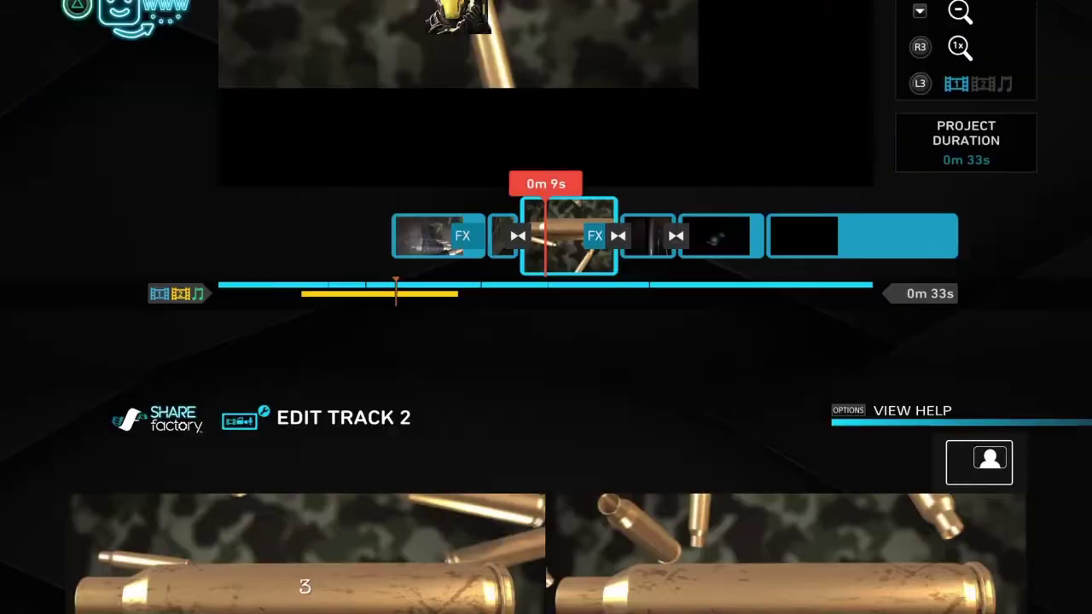
key("Return")
key("Return")
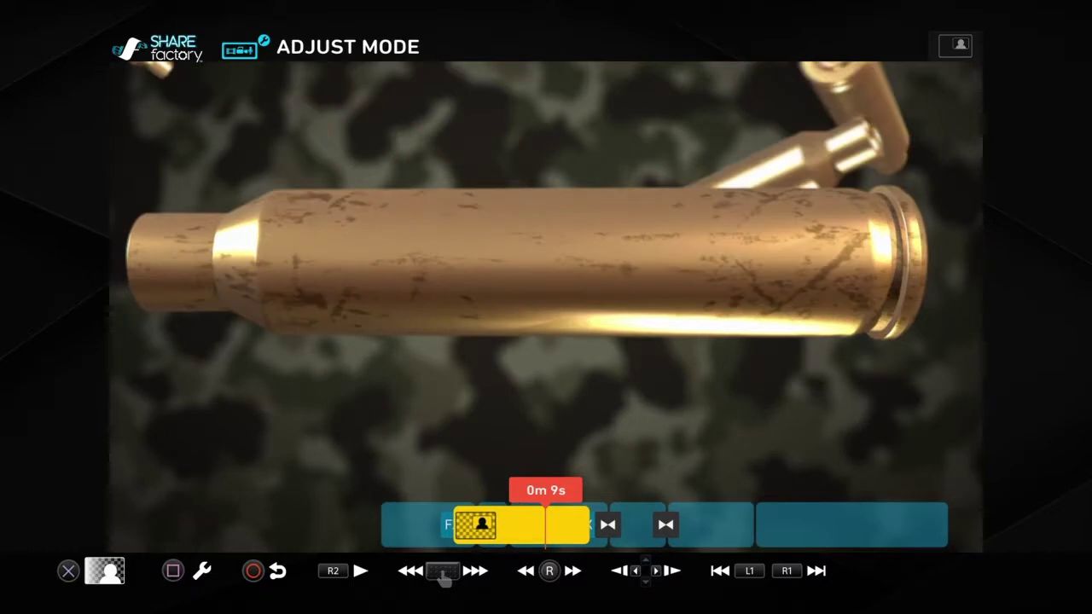
Zoom the overlay clip at 0m 7s to 107% with Pan & Zoom
key("Left")
key("Return")
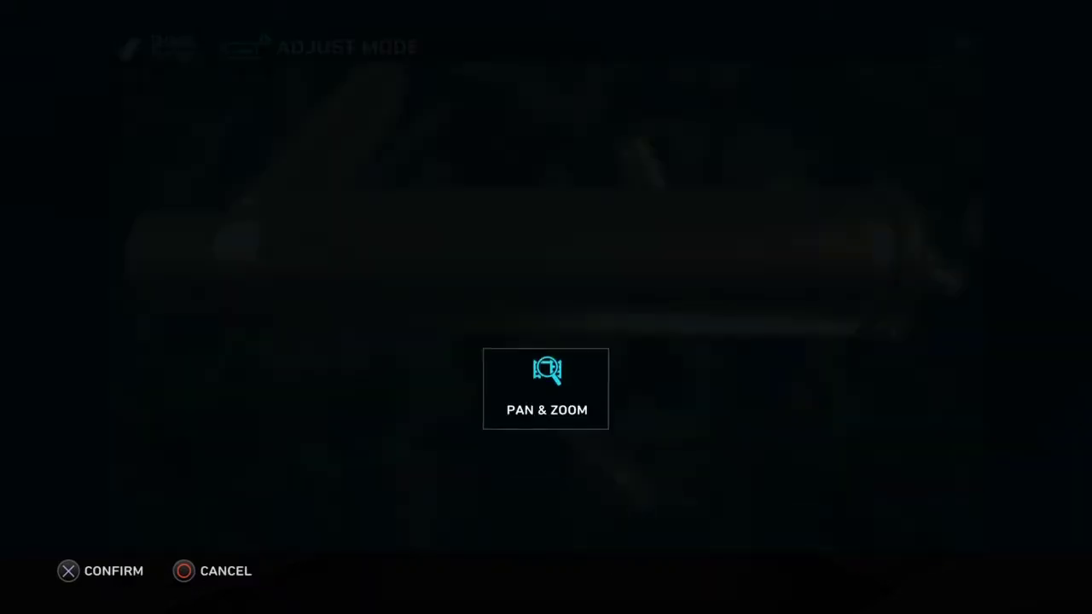
key("Return")
key("Right")
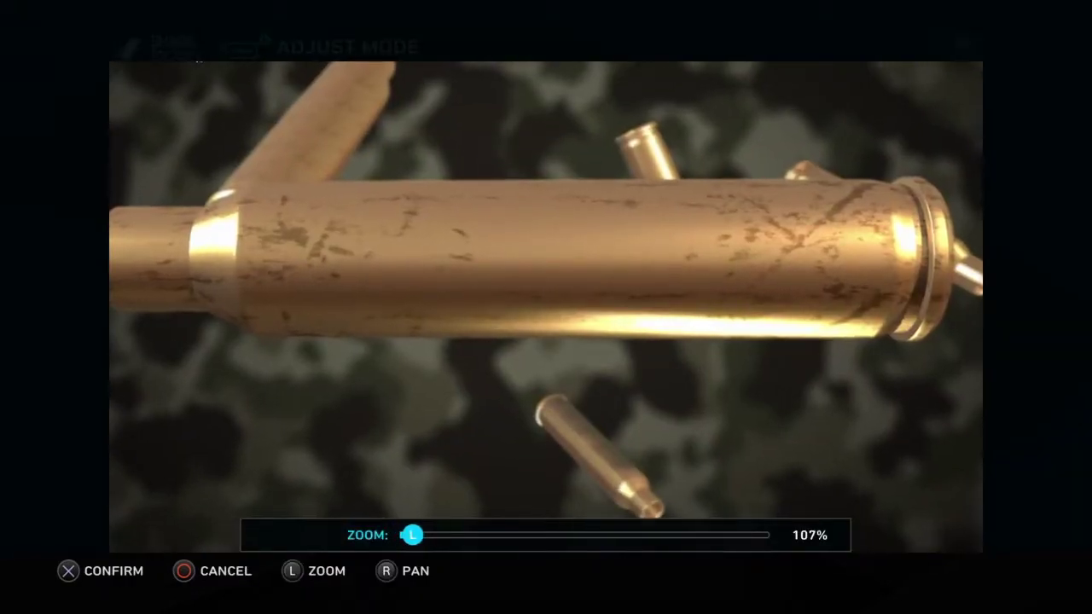
key("Return")
key("Escape")
Set the overlay's picture-in-picture layout to Top Left, leaving shadow and frame unchanged
key("Return")
key("Right")
key("Right")
key("Down")
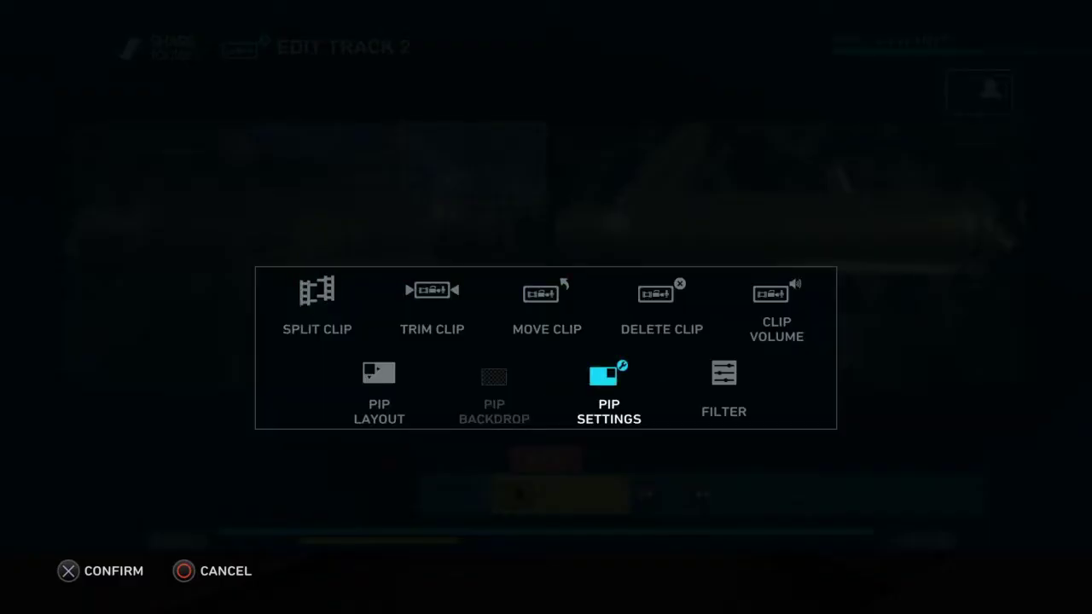
key("Return")
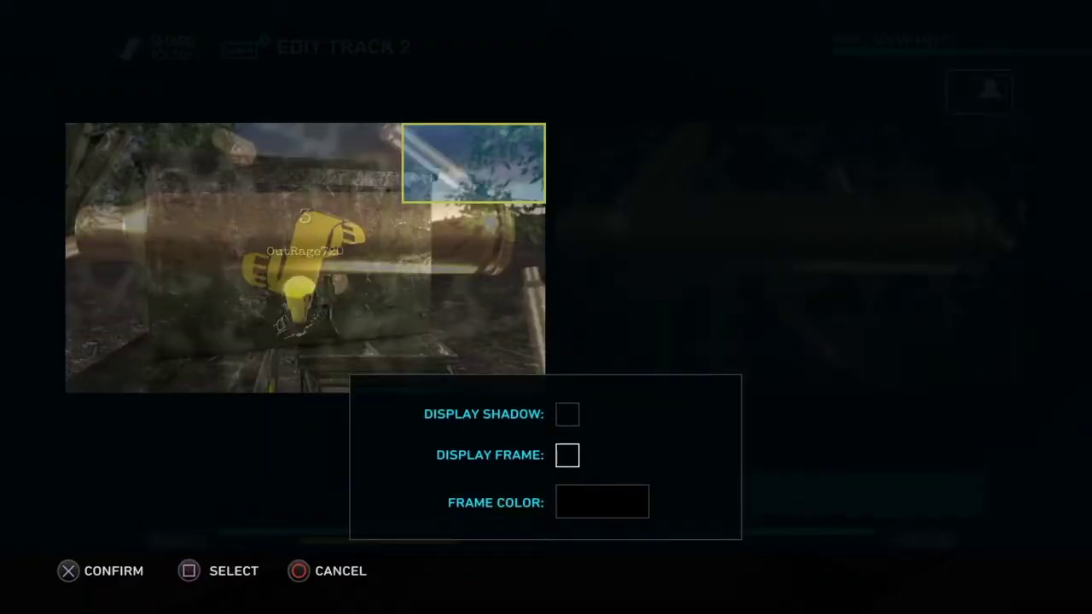
key("Escape")
key("Left")
key("Return")
key("Right")
key("Right")
key("Down")
key("Right")
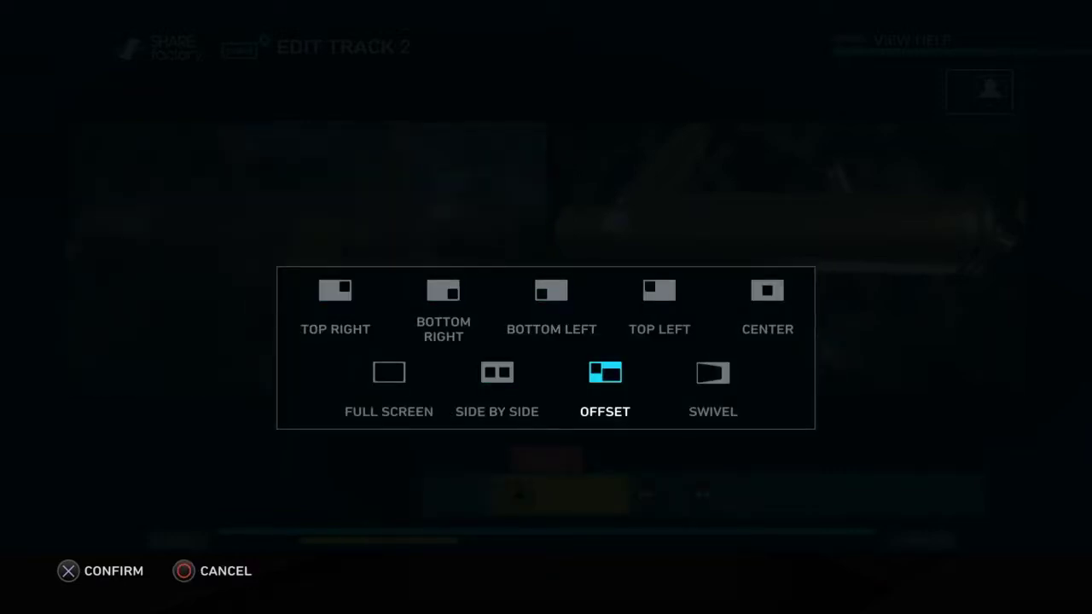
key("Return")
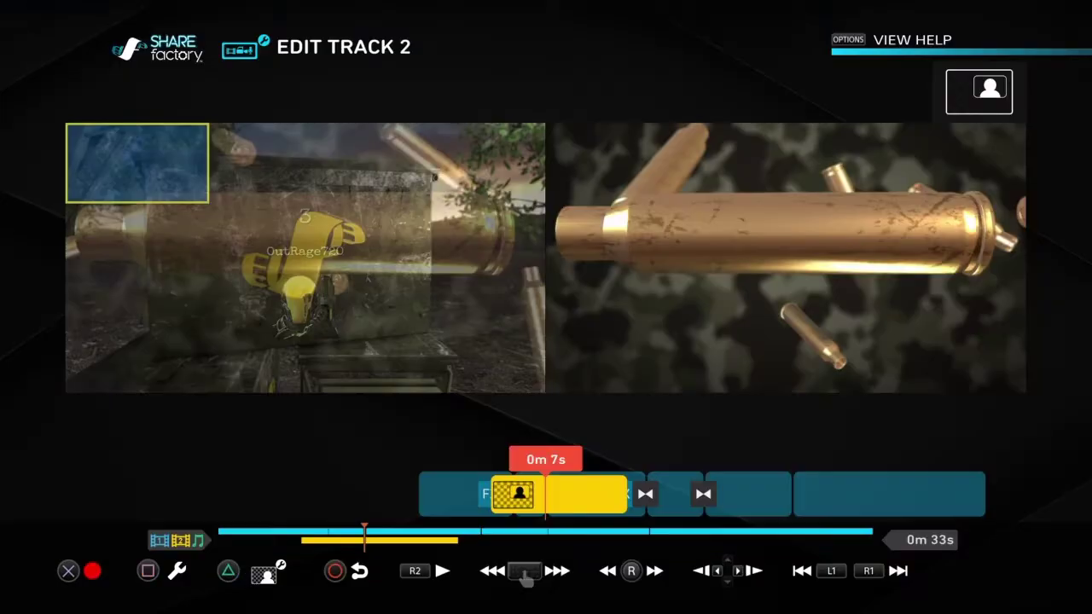
Replay the project to check the top-left overlay placement
key("space")
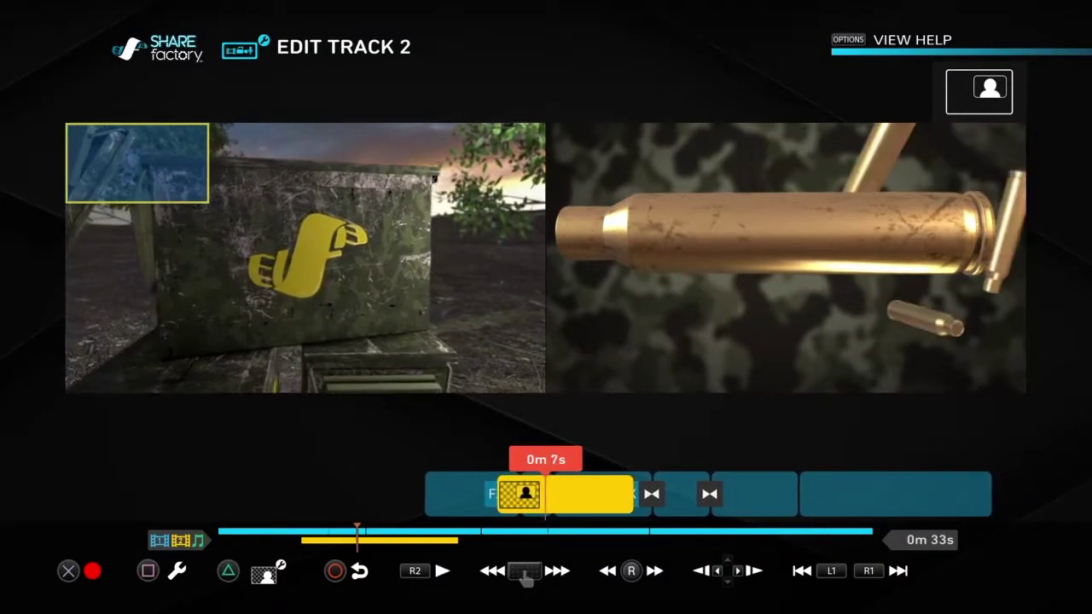
key("space")
key("Right")
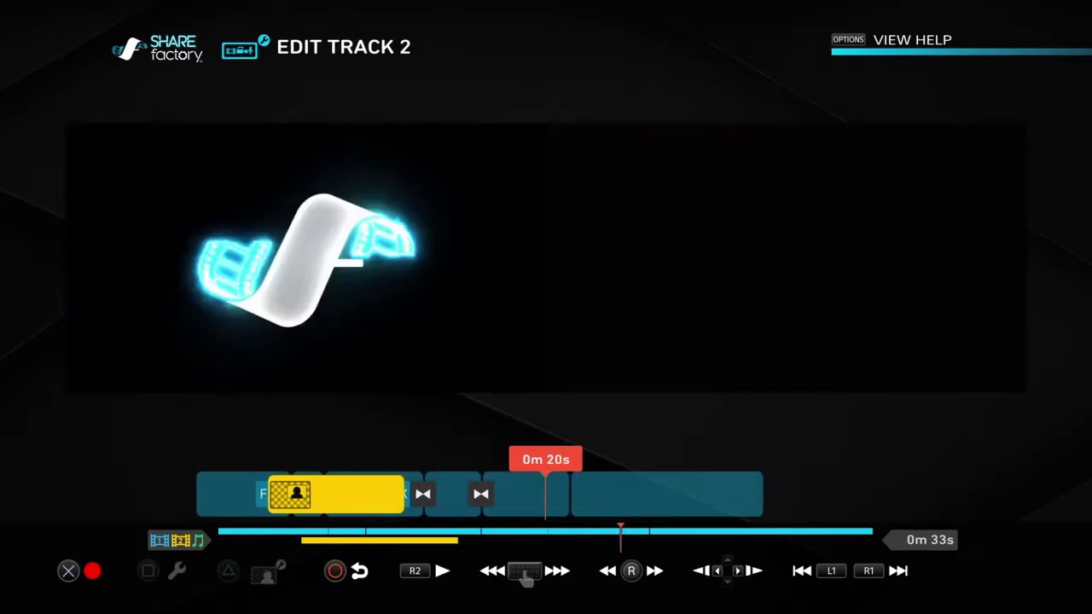
key("Left")
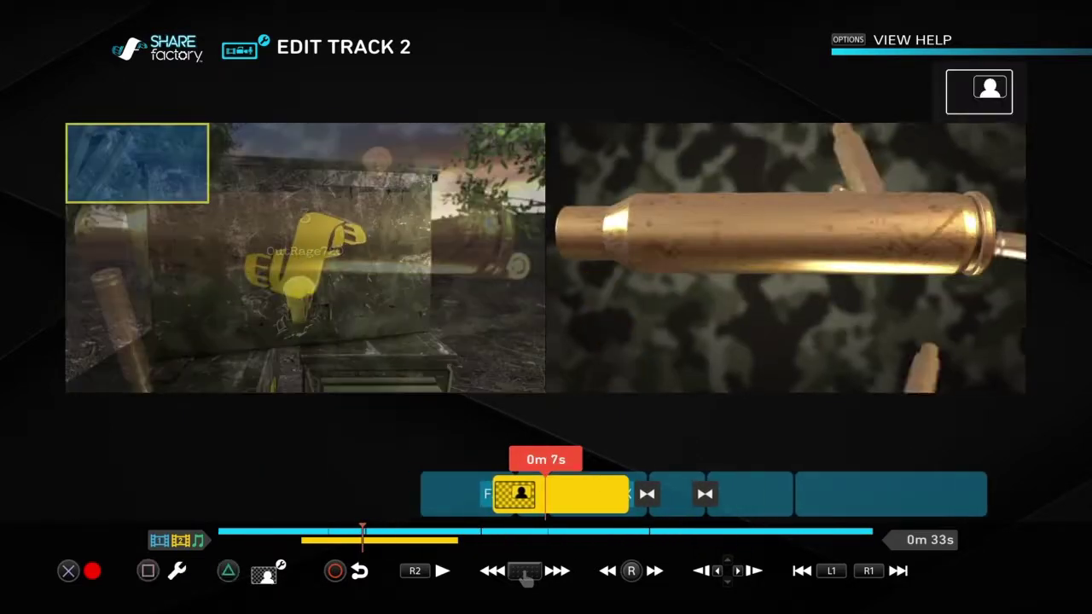
Delete the overlay clip at 0m 7s from track two
key("Return")
key("Up")
key("Right")
key("Right")
key("Right")
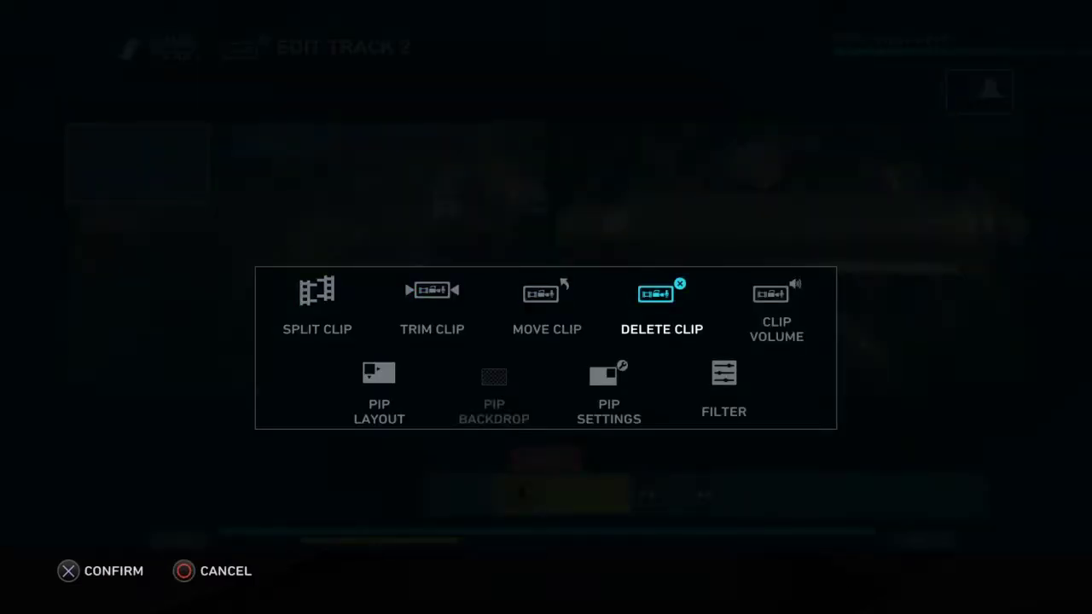
key("Return")
key("Return")
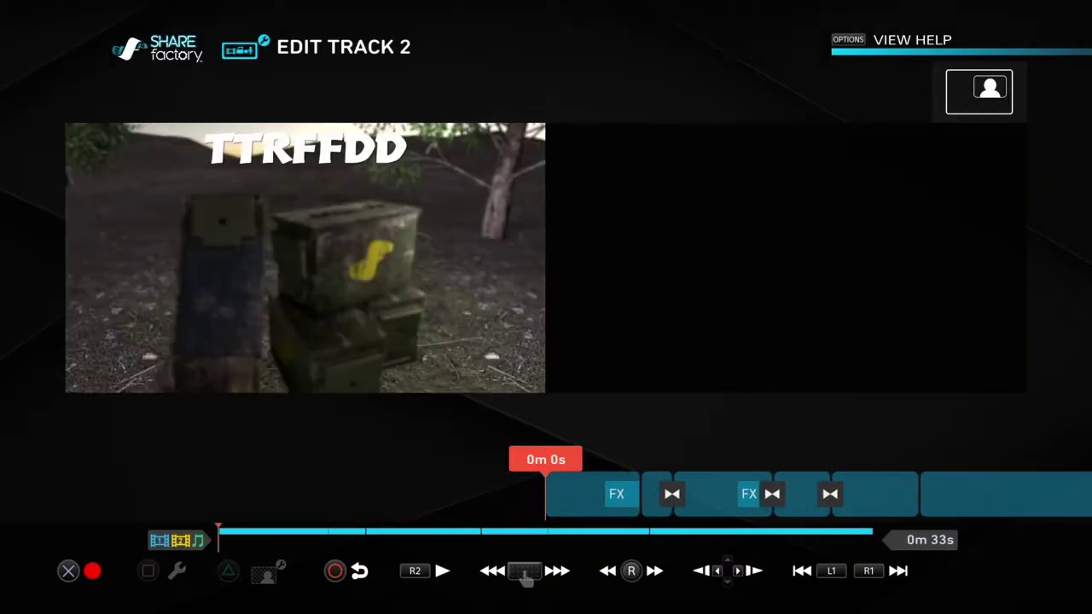
Browse the Add Track 2 choices and cancel without adding anything
key("Return")
key("Left")
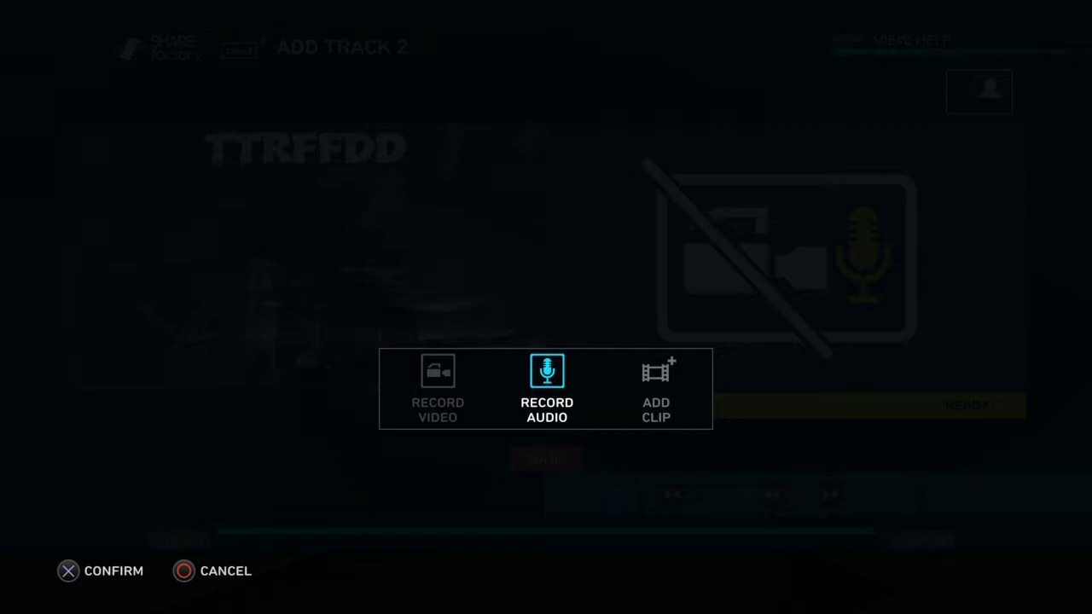
key("Escape")
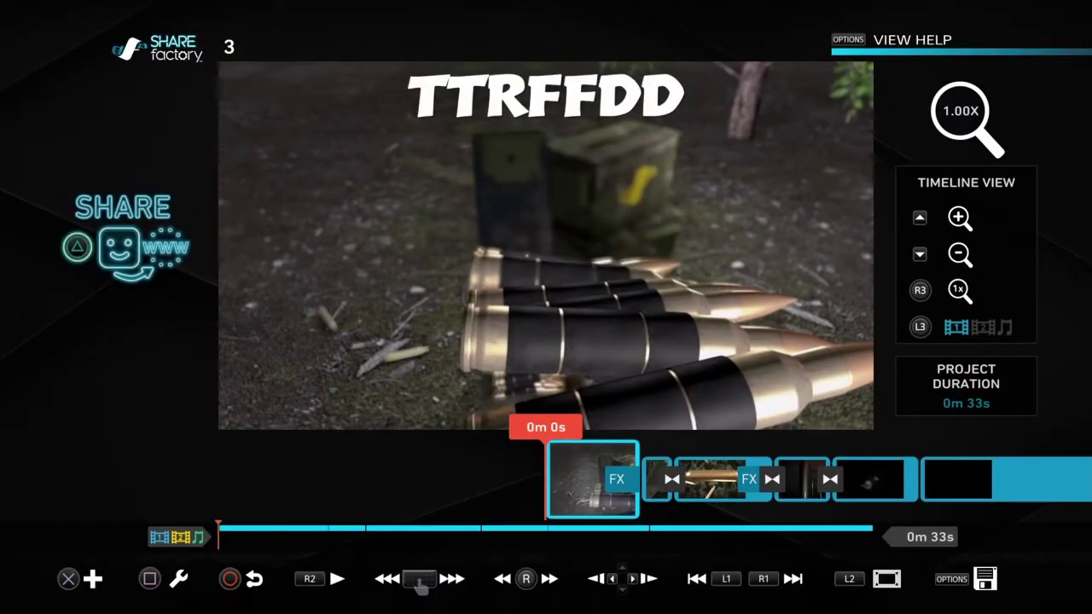
Open the music library and browse the Most Recent songs back to Gone Tomorrow
key("Return")
key("Right")
key("Return")
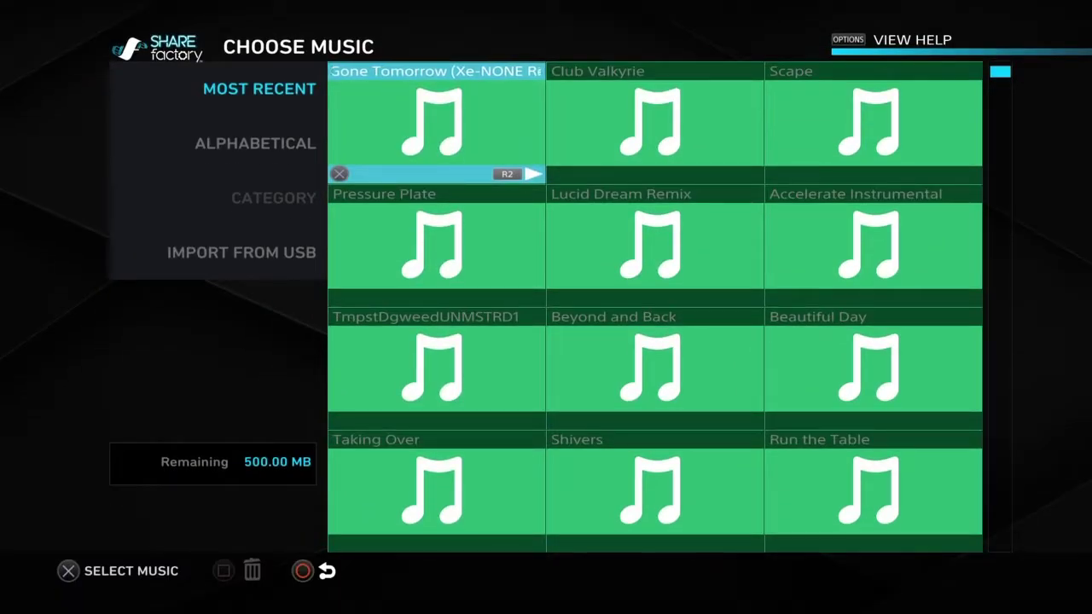
key("Down")
key("Down")
key("Down")
key("Down")
key("Down")
key("Down")
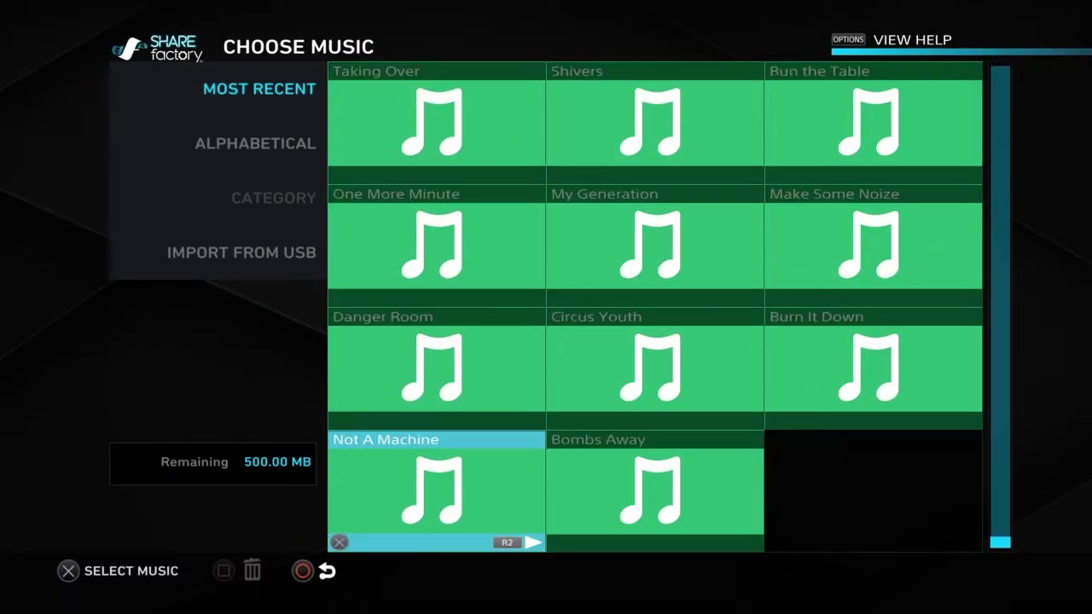
key("Right")
key("Up")
key("Up")
key("Up")
key("Up")
key("Up")
key("Up")
key("Left")
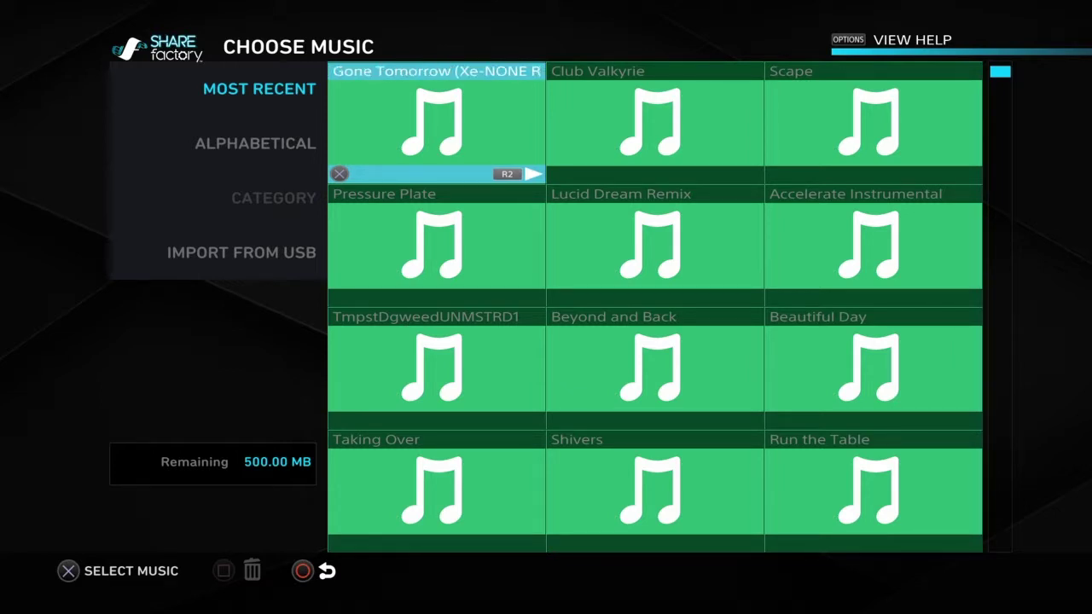
Browse further through the song grid and add the chosen song to the project
key("Right")
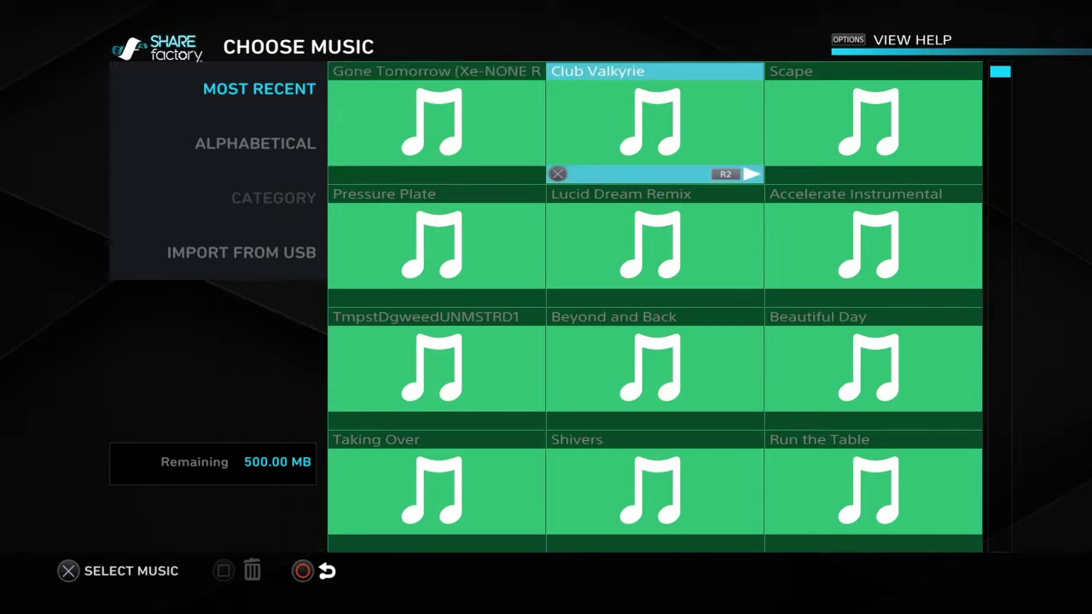
key("Down")
key("Right")
key("Down")
key("Down")
key("Down")
key("Down")
key("Down")
key("Up")
key("Up")
key("Up")
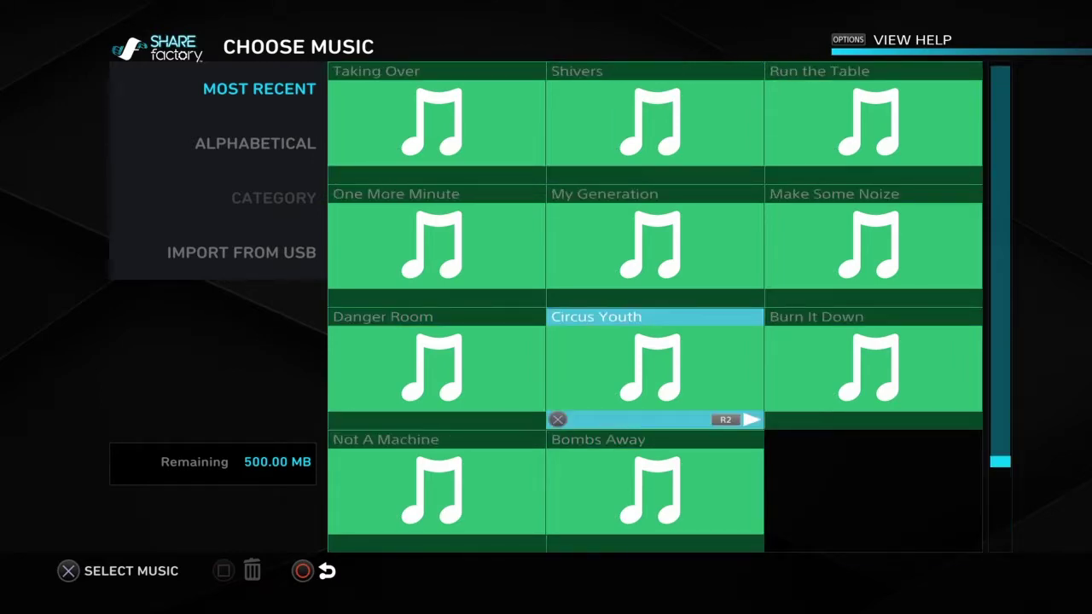
key("Return")
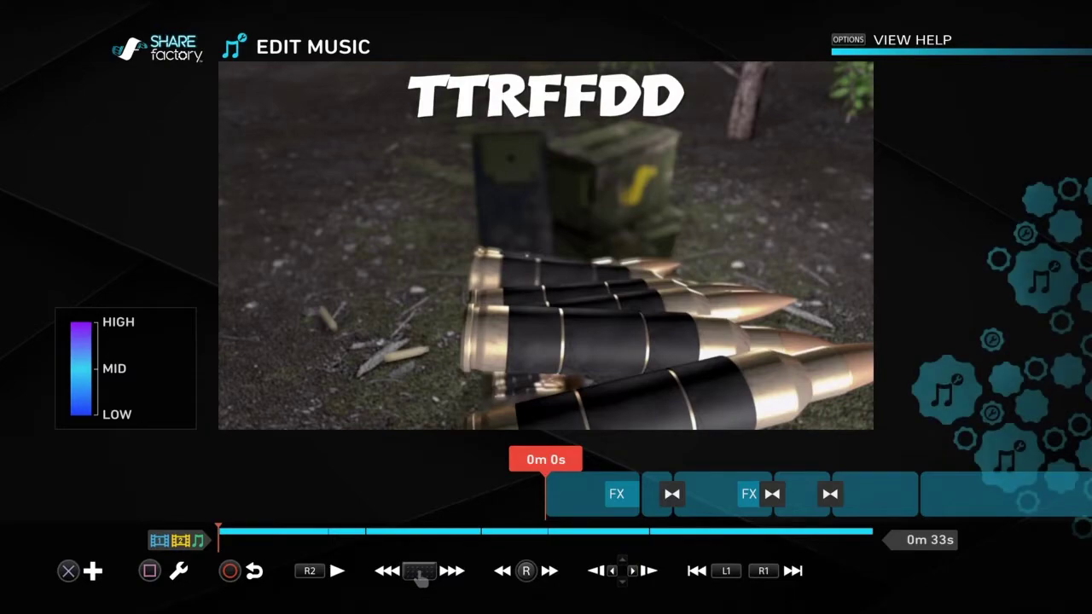